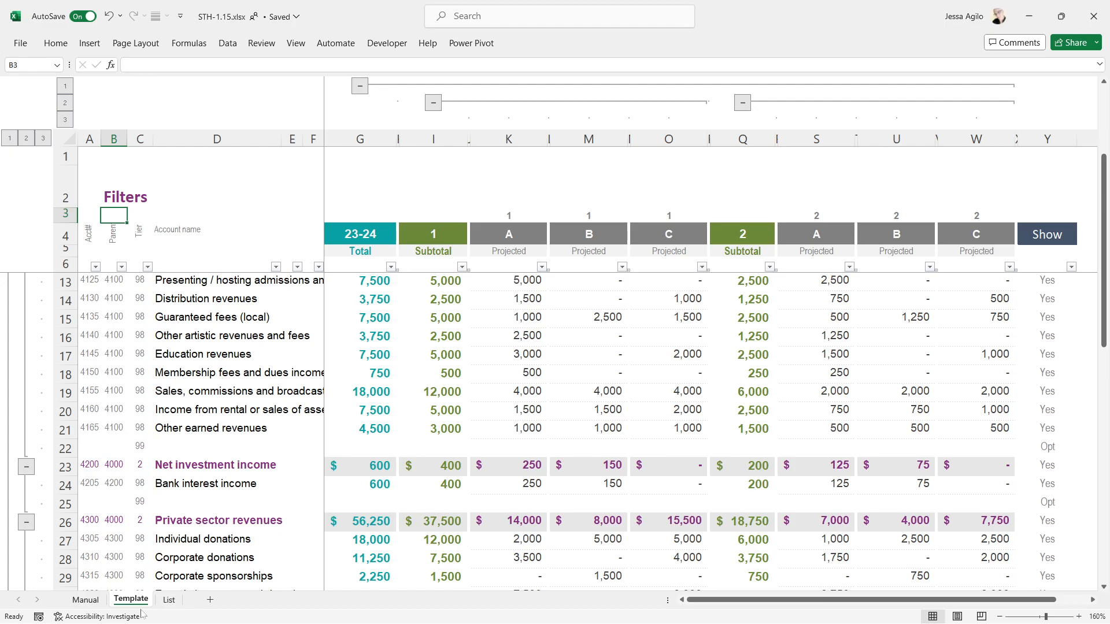
- Inspect the SUMIF formulas for Earned revenues in cells K8 and I8, leaving them as they are
scroll(546, 421, up, 2)
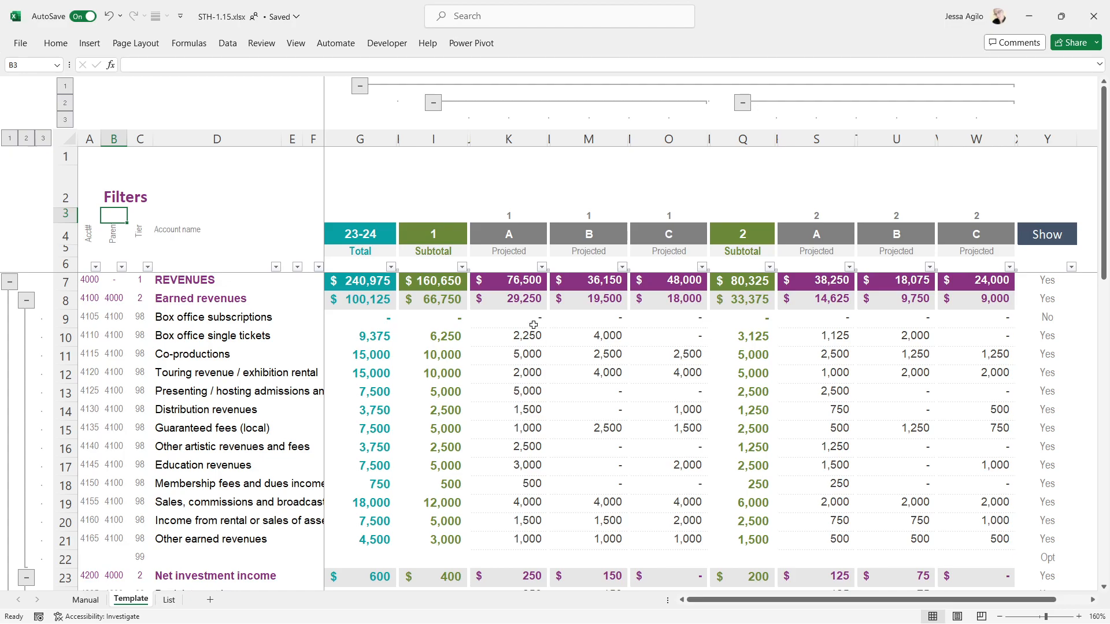
double_click(529, 302)
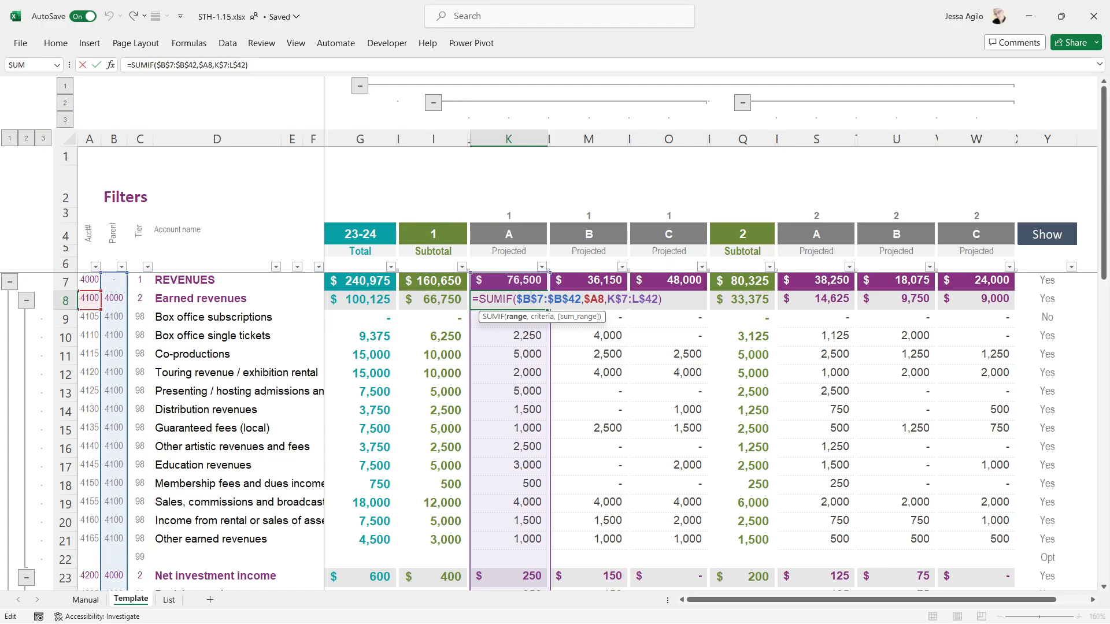
key(Return)
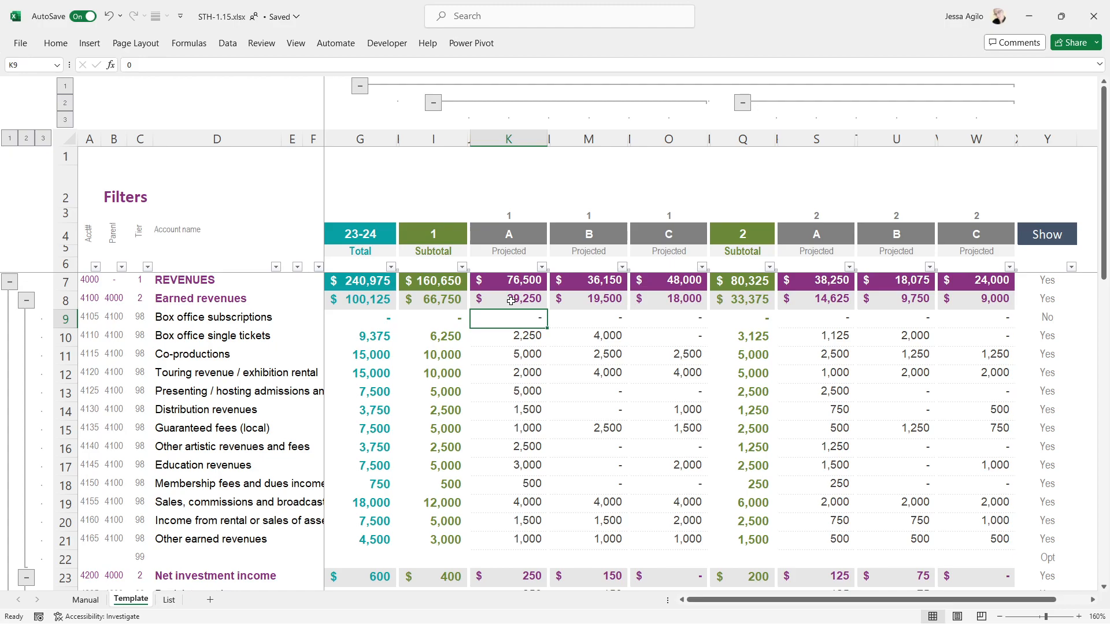
double_click(438, 301)
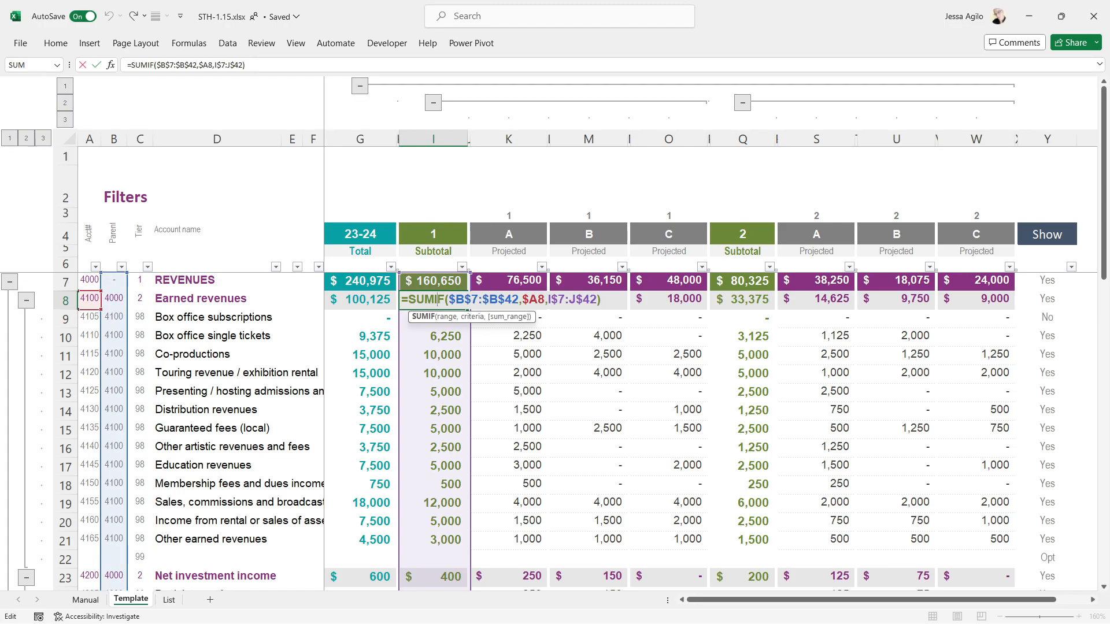
key(Return)
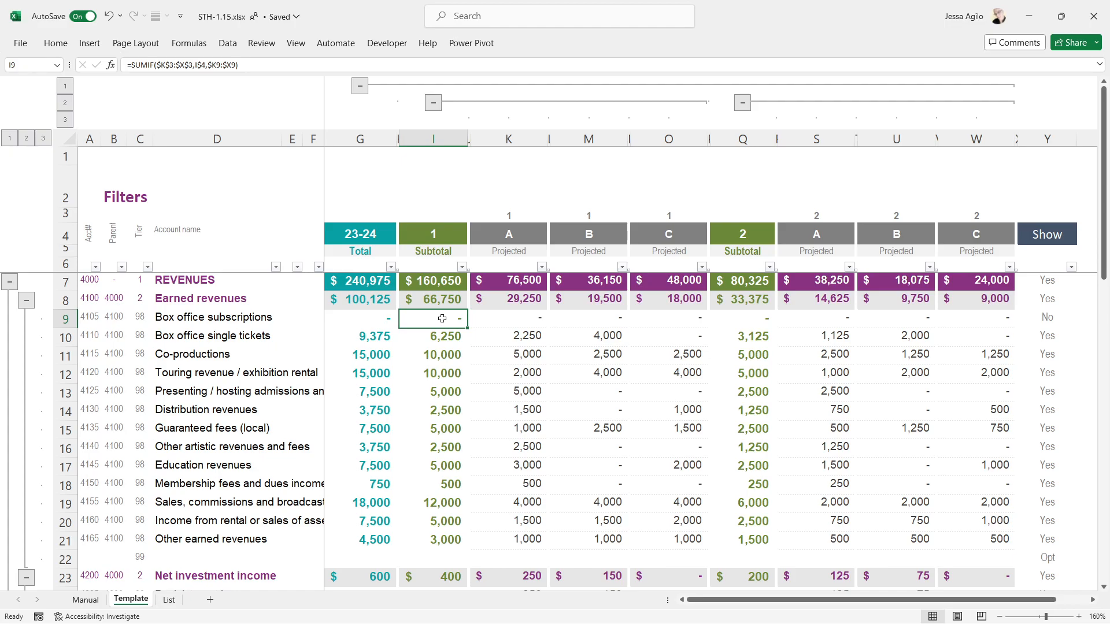
- Extend the criteria range of the SUMIF formula in cell I9 to $I$3:$X$3
double_click(442, 318)
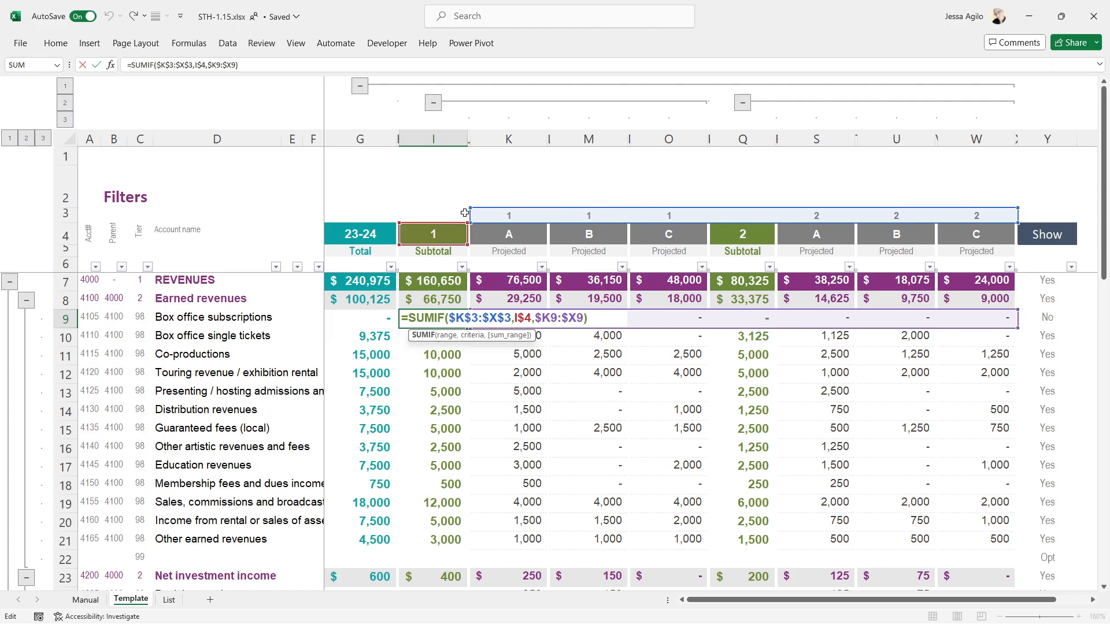
drag(470, 207, 405, 202)
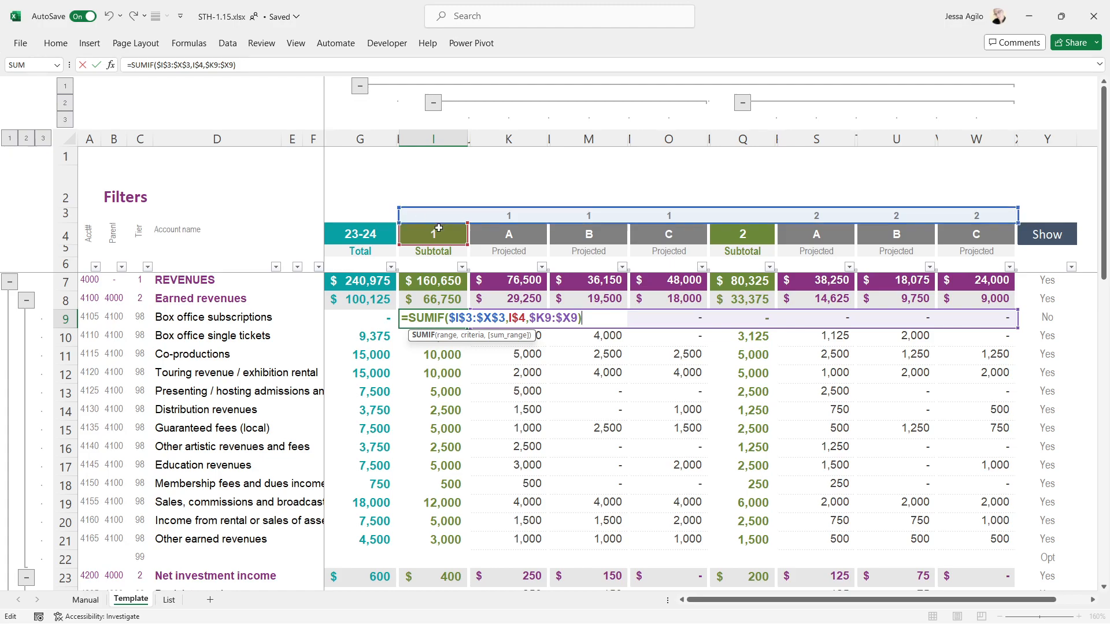
mouse_move(400, 208)
mouse_down()
mouse_move(480, 212)
mouse_move(420, 211)
mouse_up()
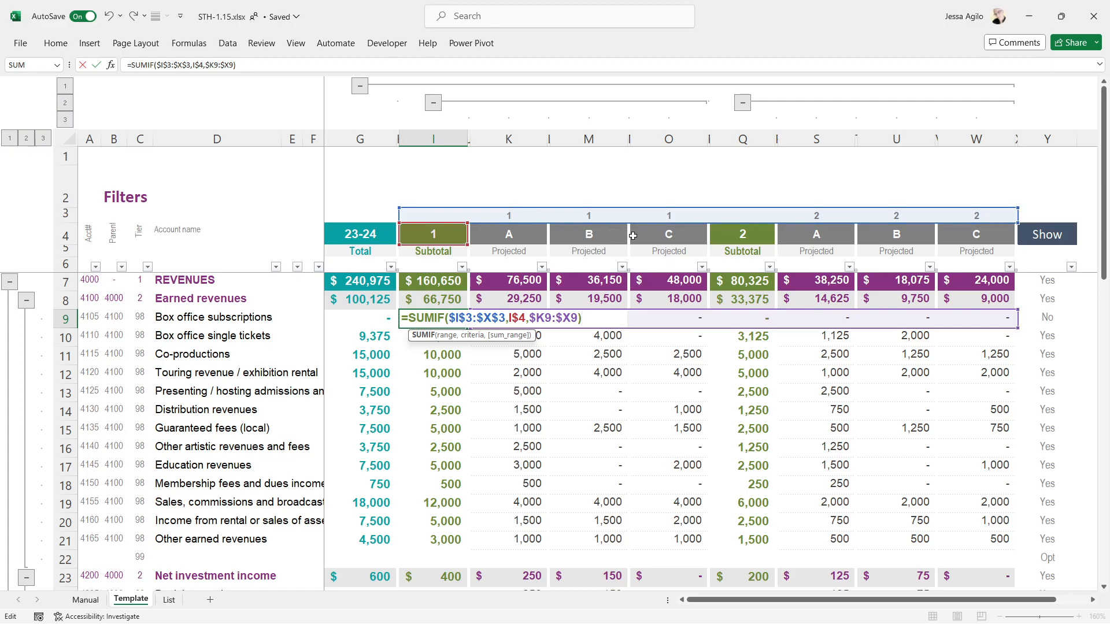
key(Return)
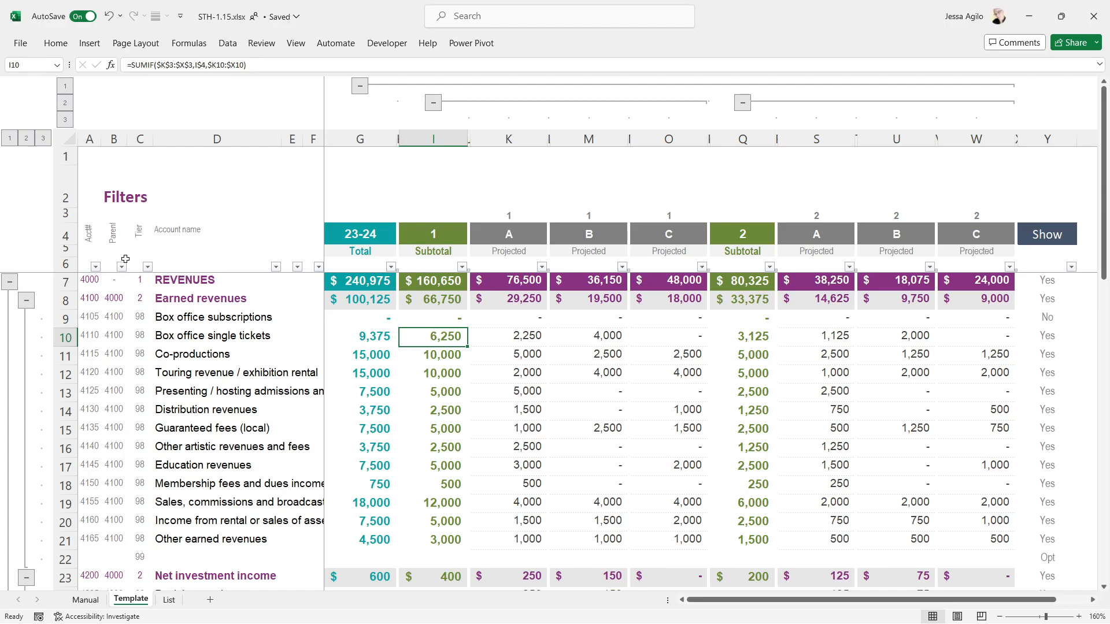
- Inspect the formulas in the Revenues and Earned revenues rows across the total, first subtotal and first projected columns
click(359, 279)
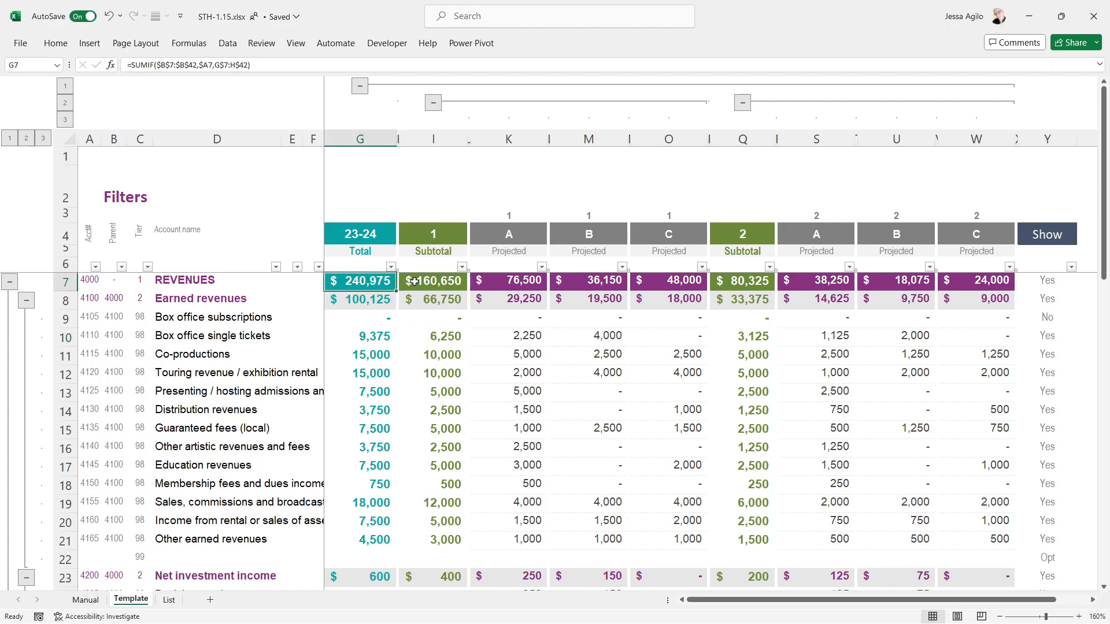
click(434, 281)
click(516, 280)
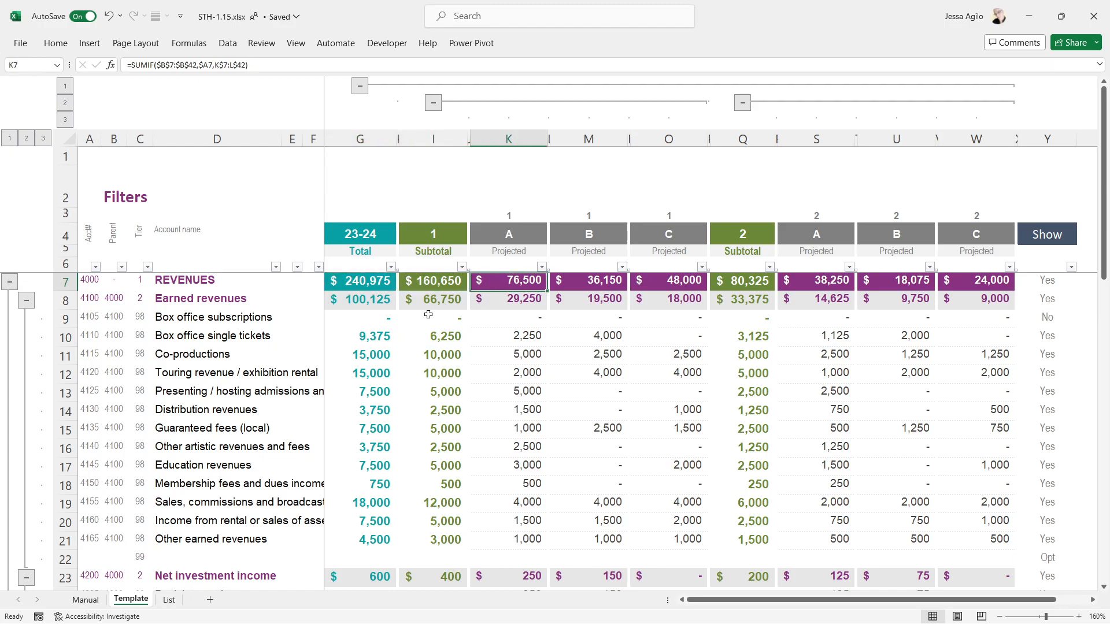
click(366, 299)
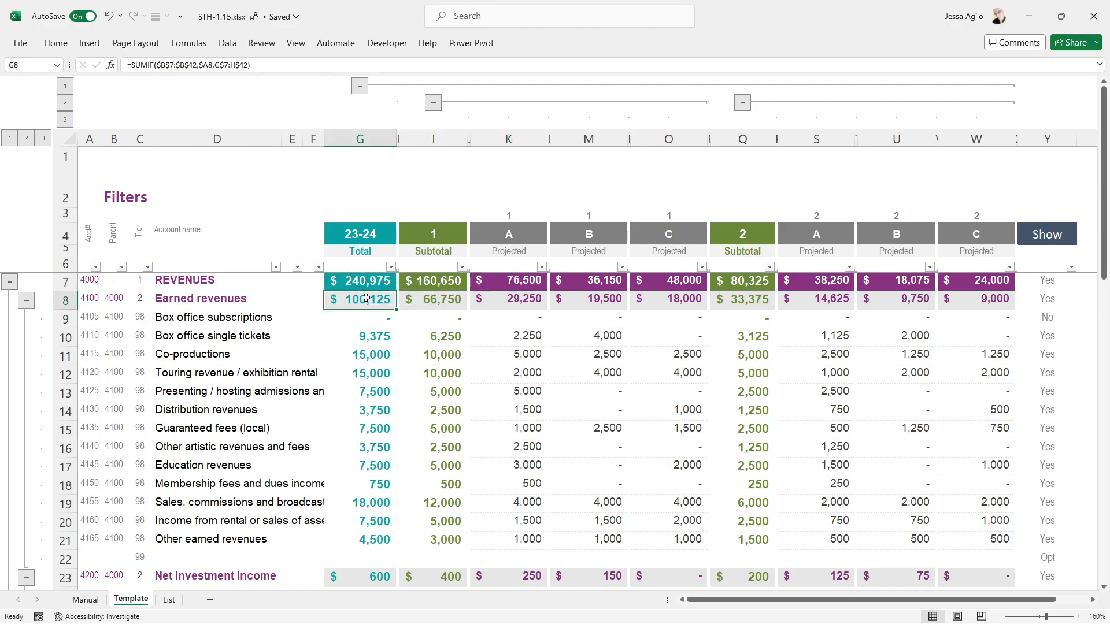
click(433, 299)
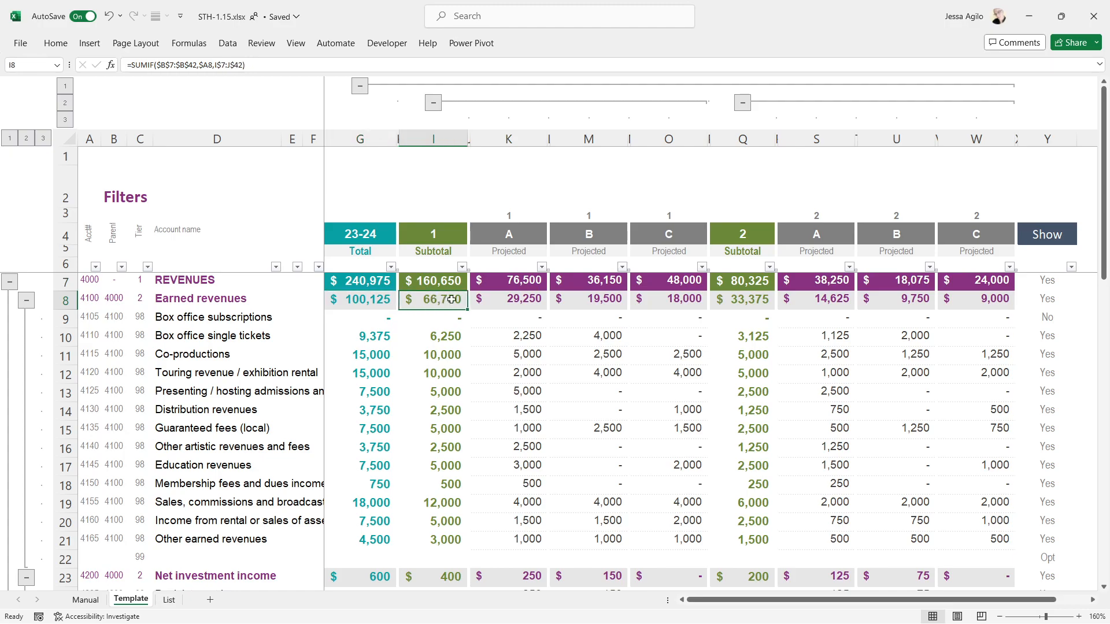
click(503, 299)
click(517, 280)
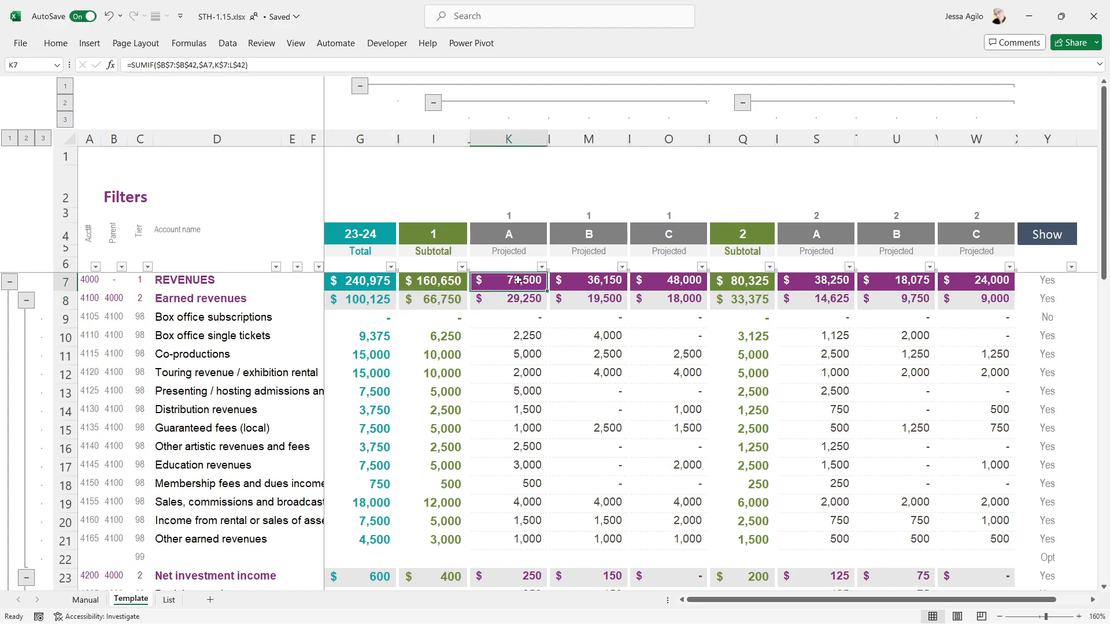
- Check the Co-productions entry in cell M11 and review the investment, private sector and public sector revenue rows
click(574, 351)
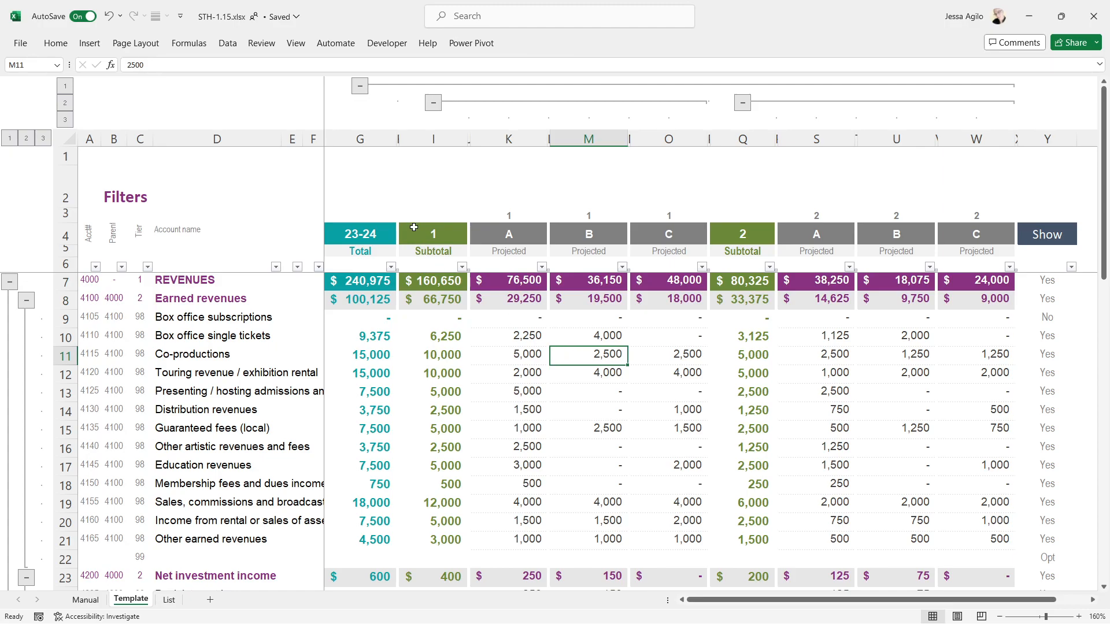
scroll(413, 227, down, 1)
scroll(413, 227, down, 5)
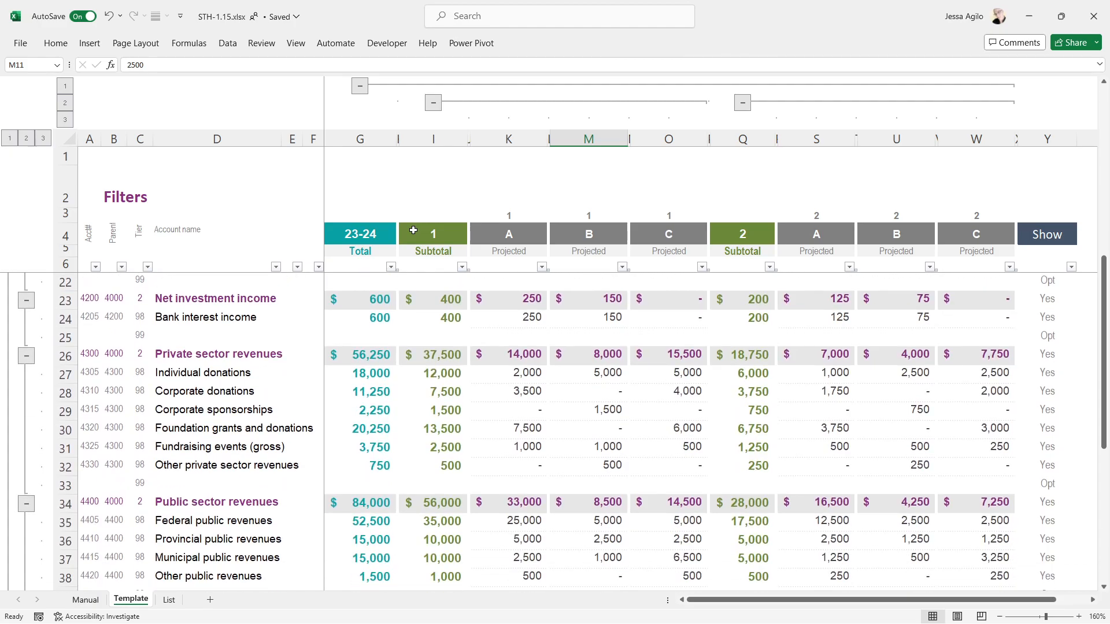
scroll(413, 230, up, 5)
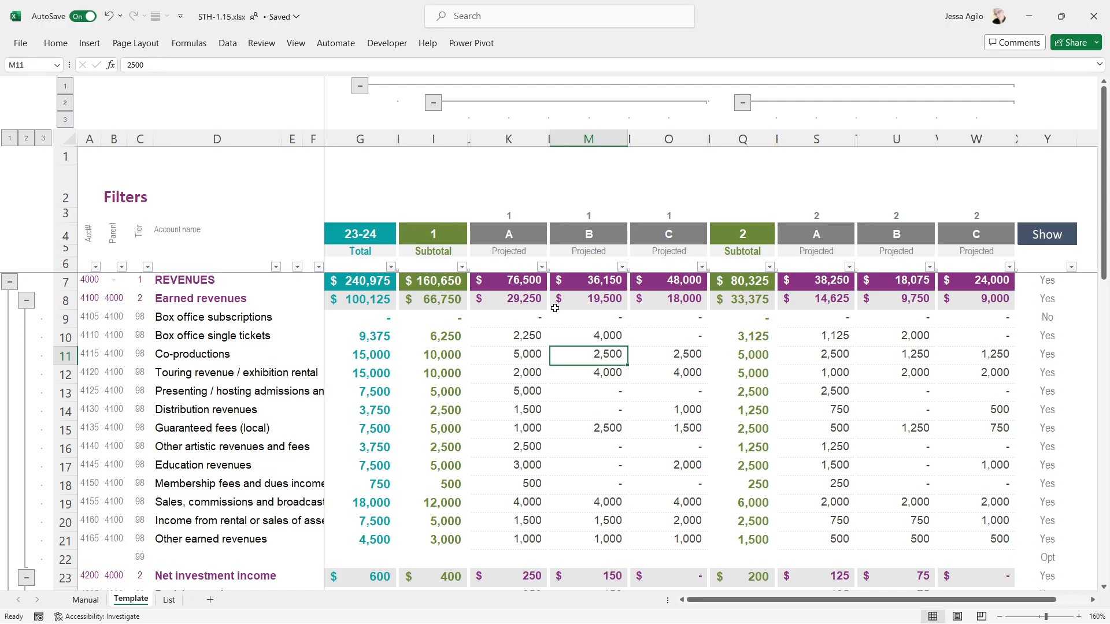
- View the column outline at levels 1, 2 and 3, finishing with only the 23-24 total column shown
click(66, 87)
click(65, 103)
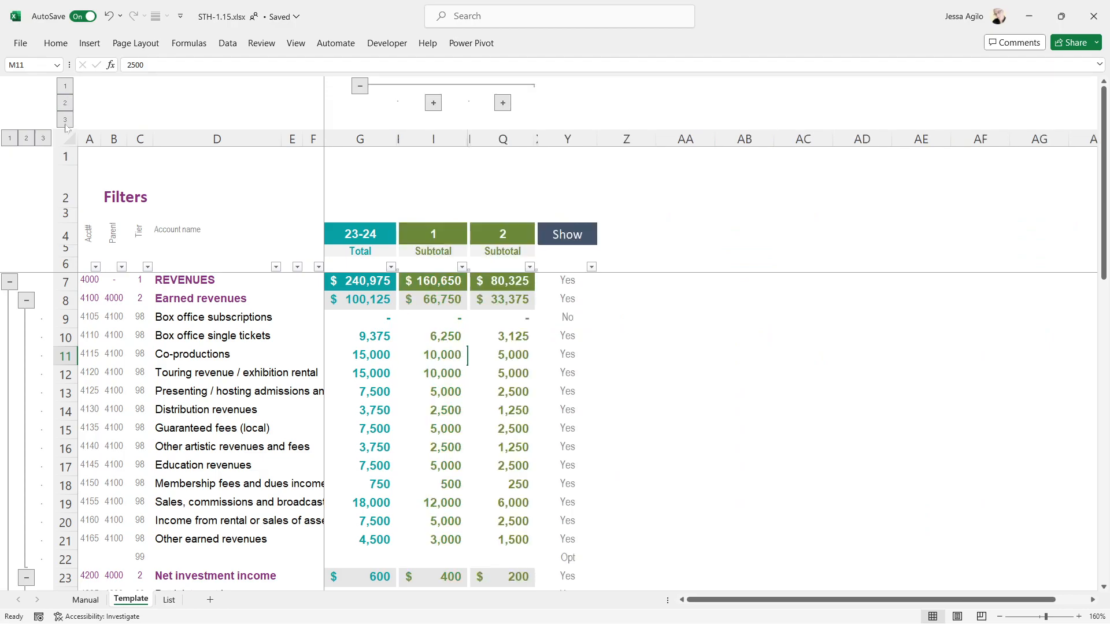
click(65, 122)
click(65, 107)
click(65, 88)
- View the row outline at levels 1, 2 and 3, finishing with all account rows expanded
click(10, 138)
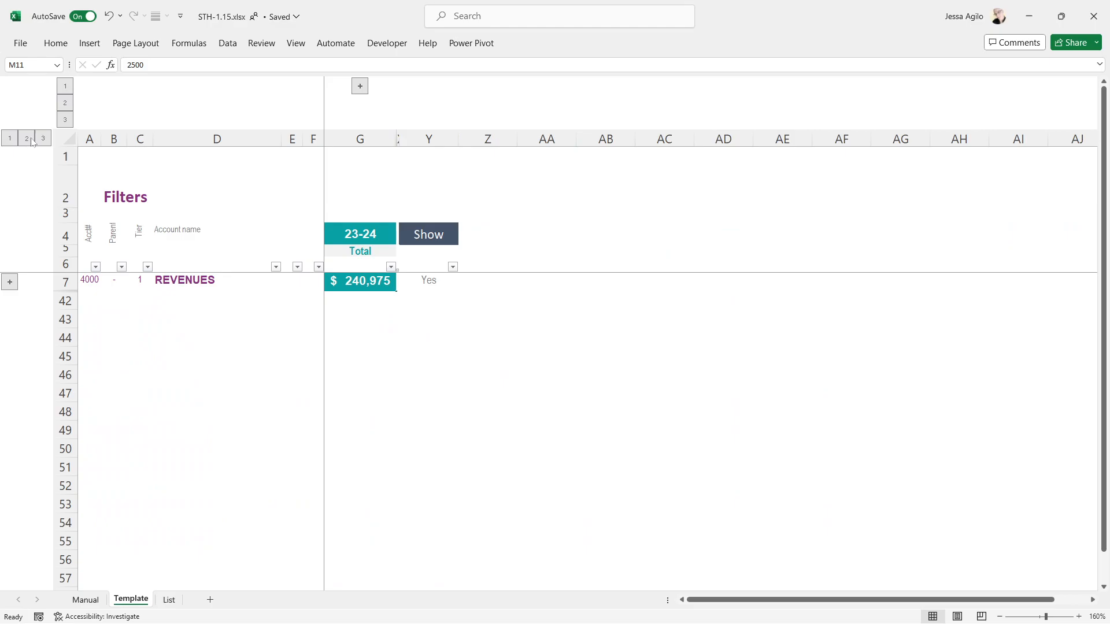
click(26, 138)
click(42, 139)
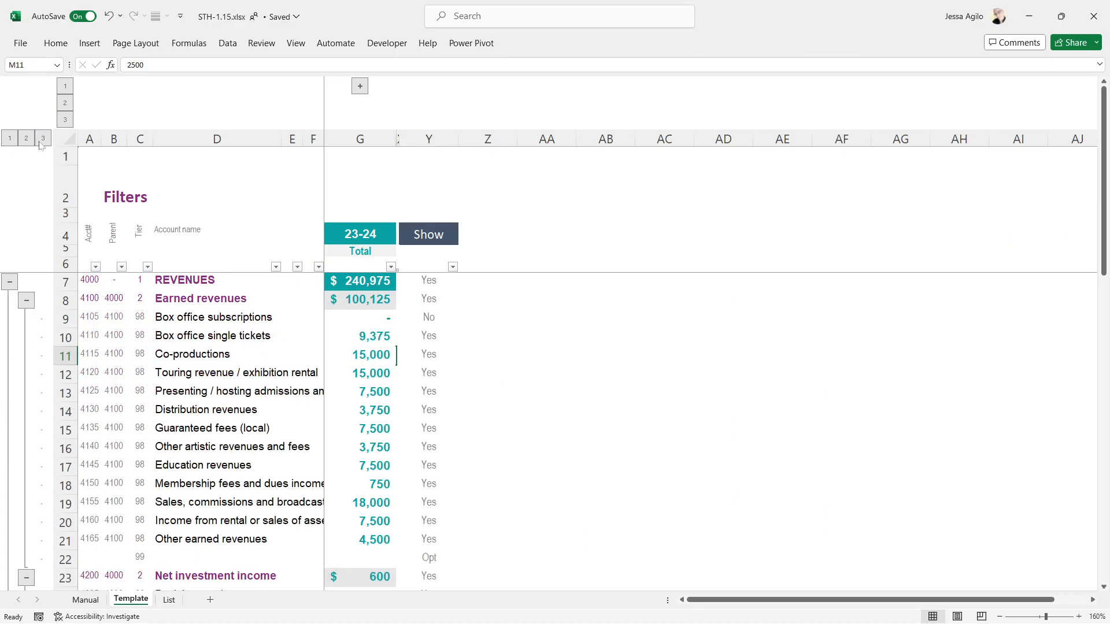
- Compare the column outline levels again and finish at level 3 with every projected column expanded
click(65, 120)
click(66, 102)
click(66, 86)
click(66, 119)
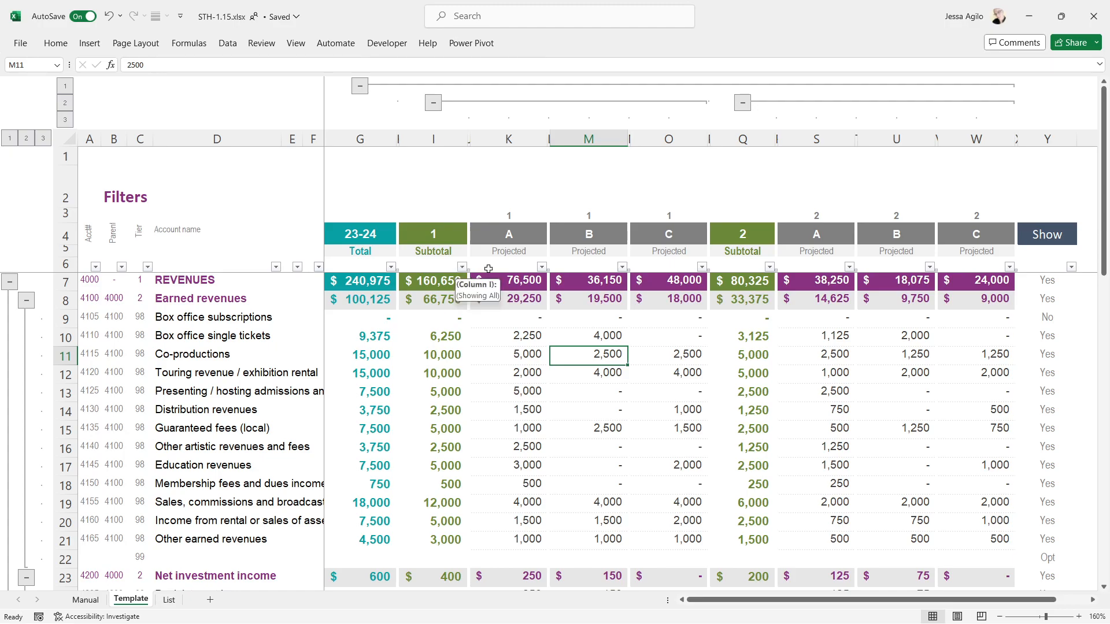
- Review the filter options for column K and close them without applying a filter
click(542, 267)
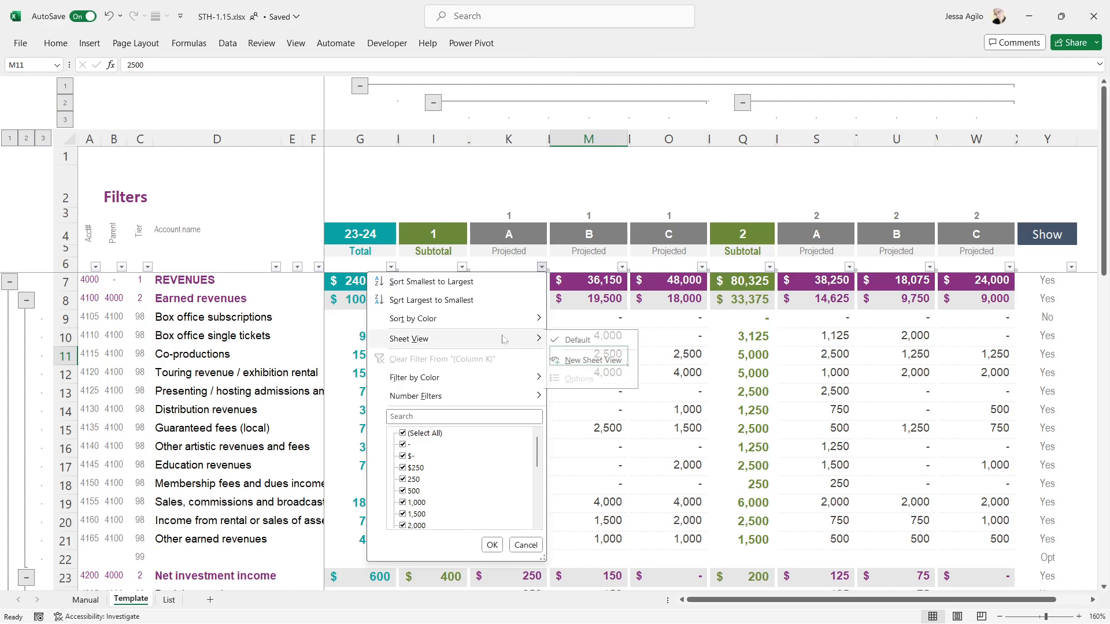
click(521, 177)
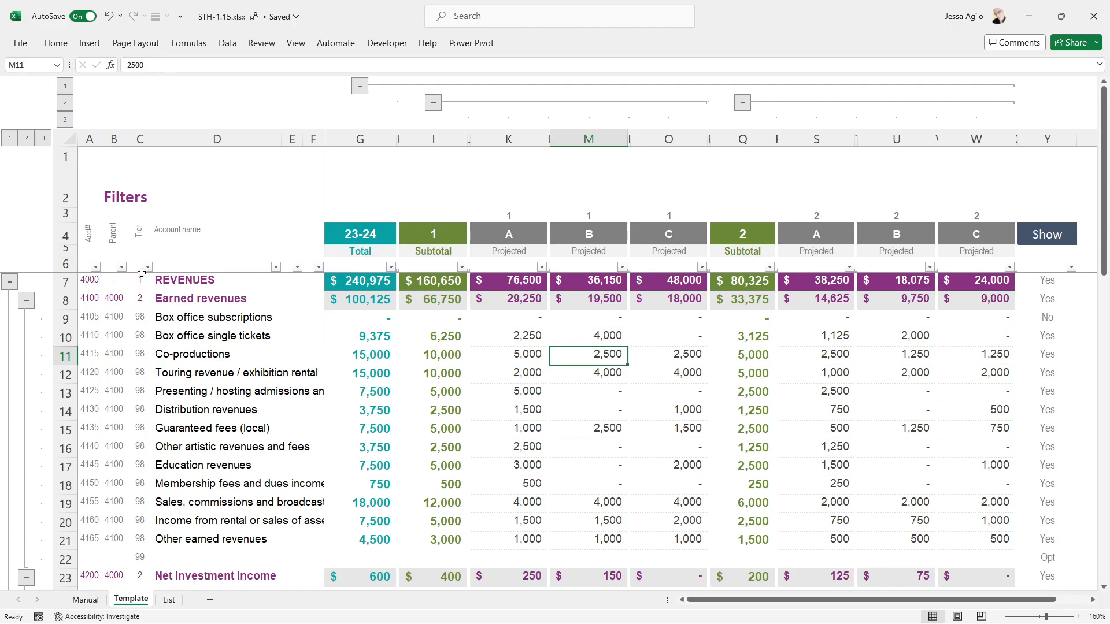
- Remove the filter from row 6 and reapply it to the same row
click(71, 264)
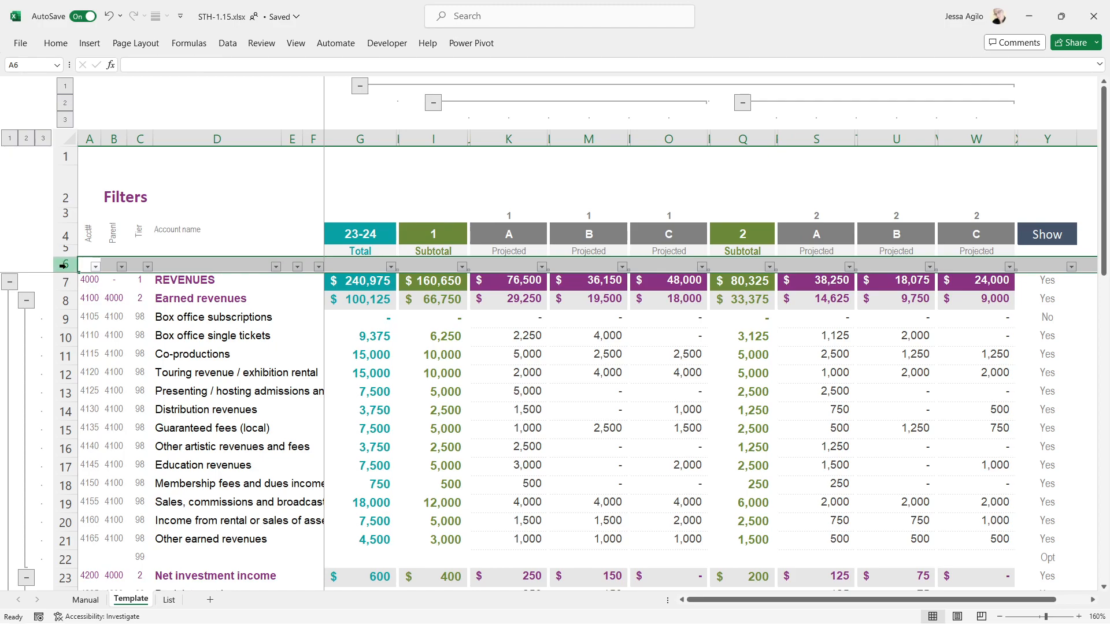
click(227, 44)
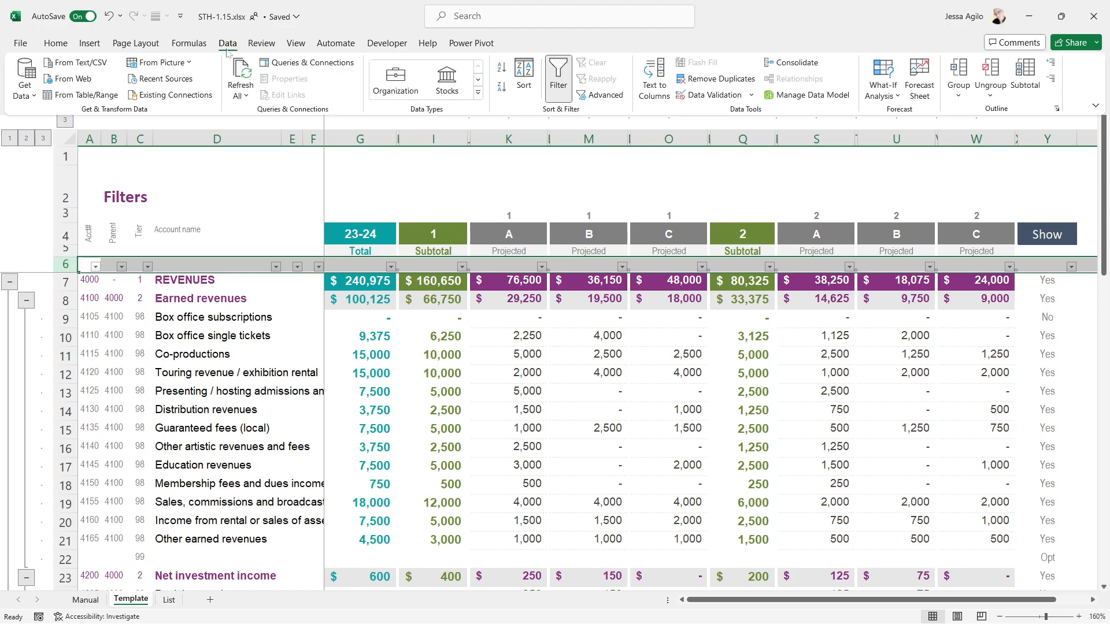
click(558, 75)
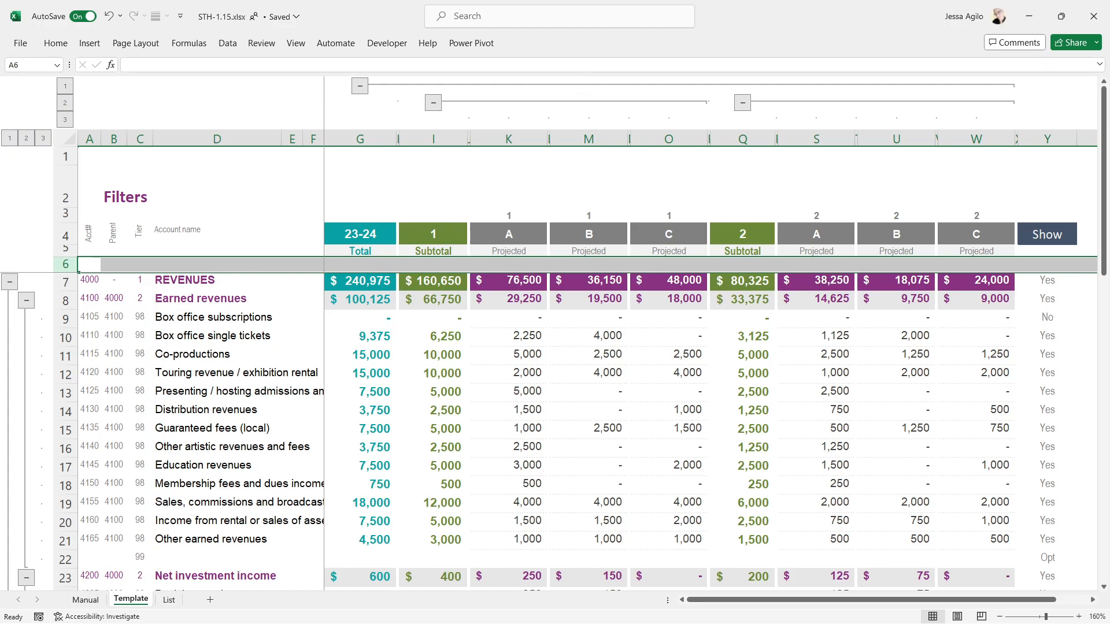
click(229, 44)
click(558, 75)
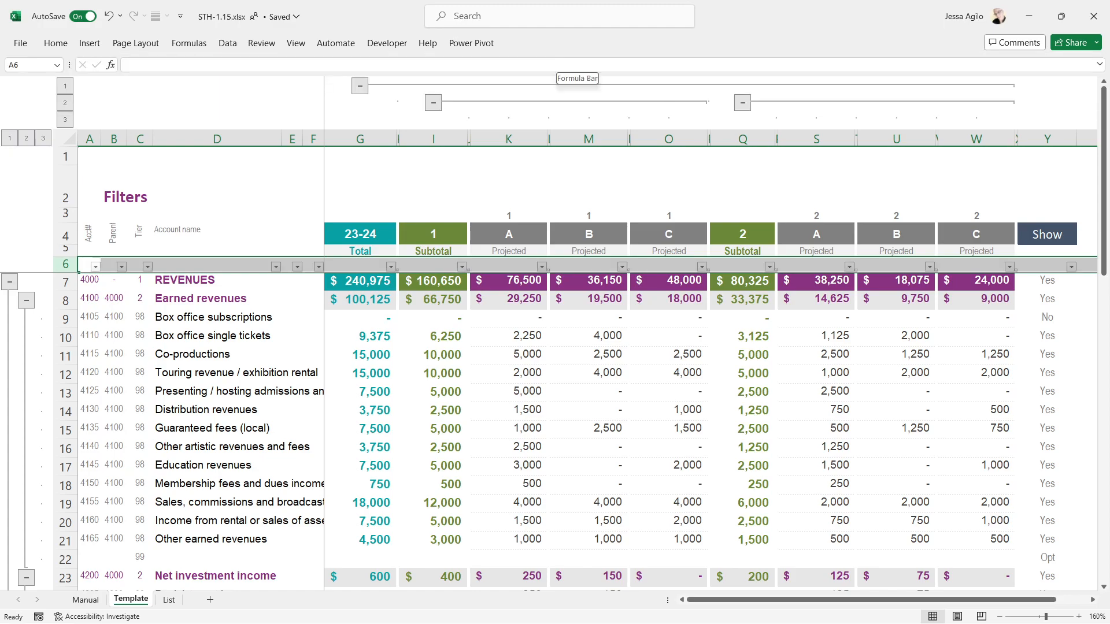
click(209, 353)
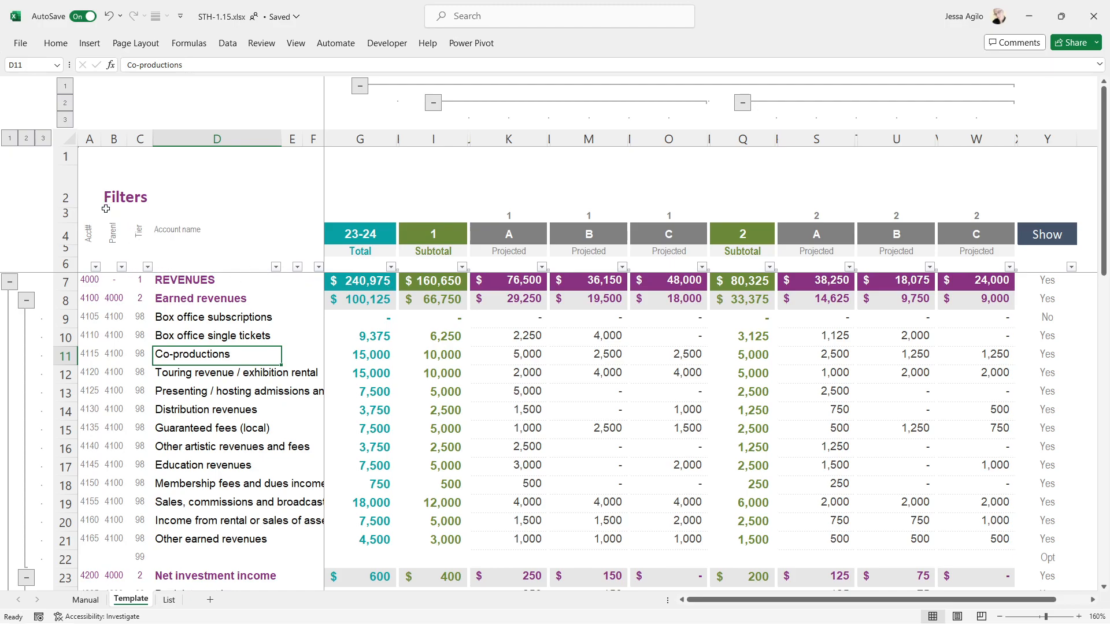
- Examine how far the row 6 filters extend, checking column A, the Show column Y and the empty columns from Z onward
click(87, 141)
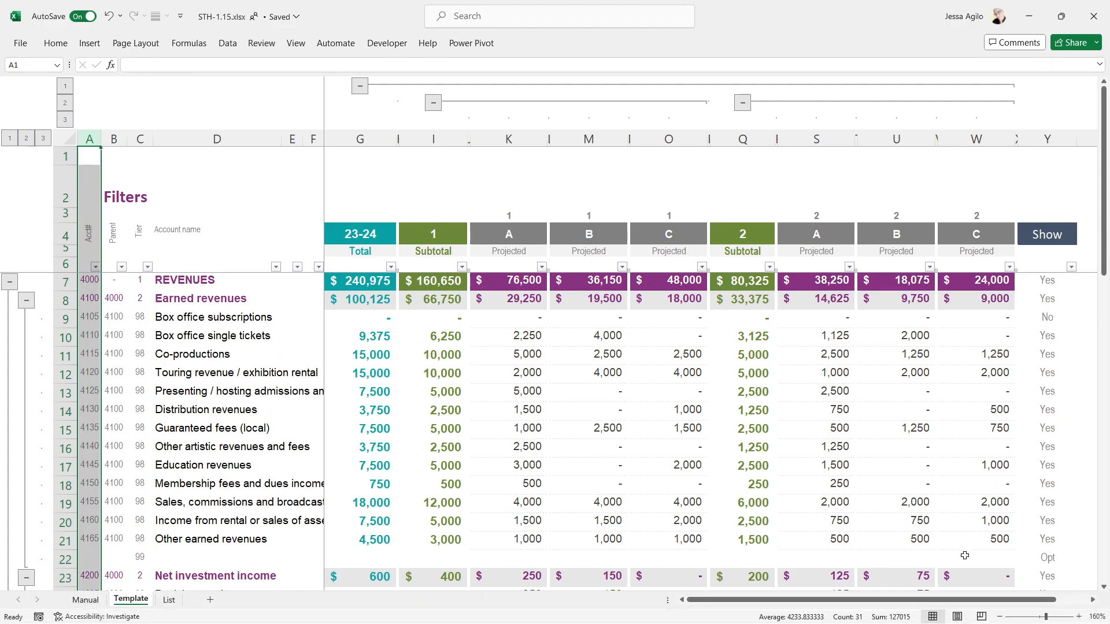
drag(953, 608, 982, 607)
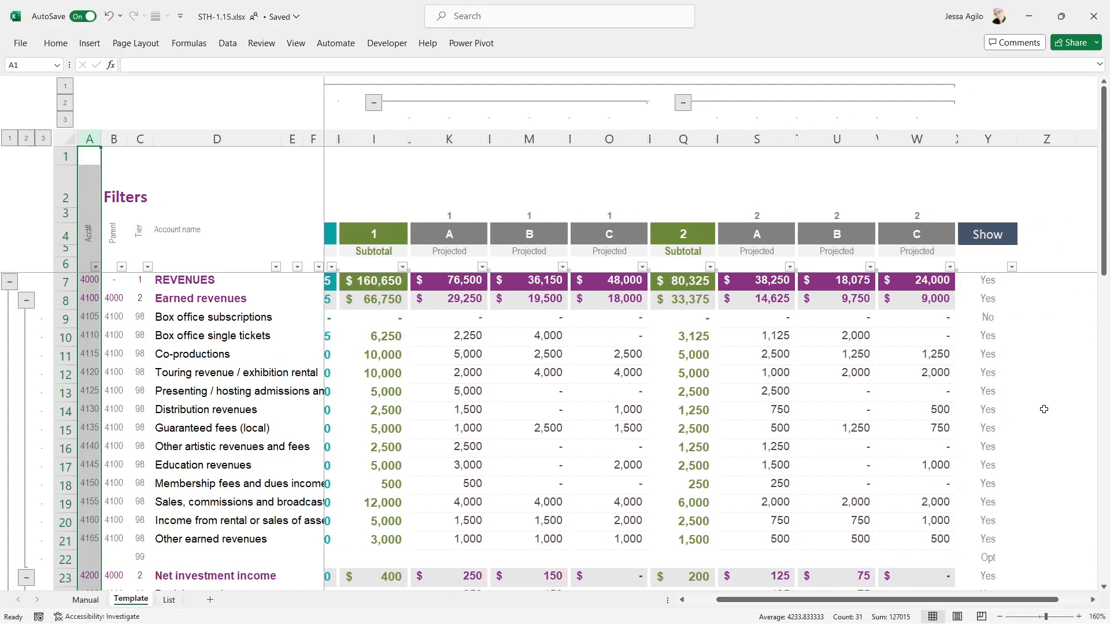
click(985, 137)
drag(984, 134, 1039, 139)
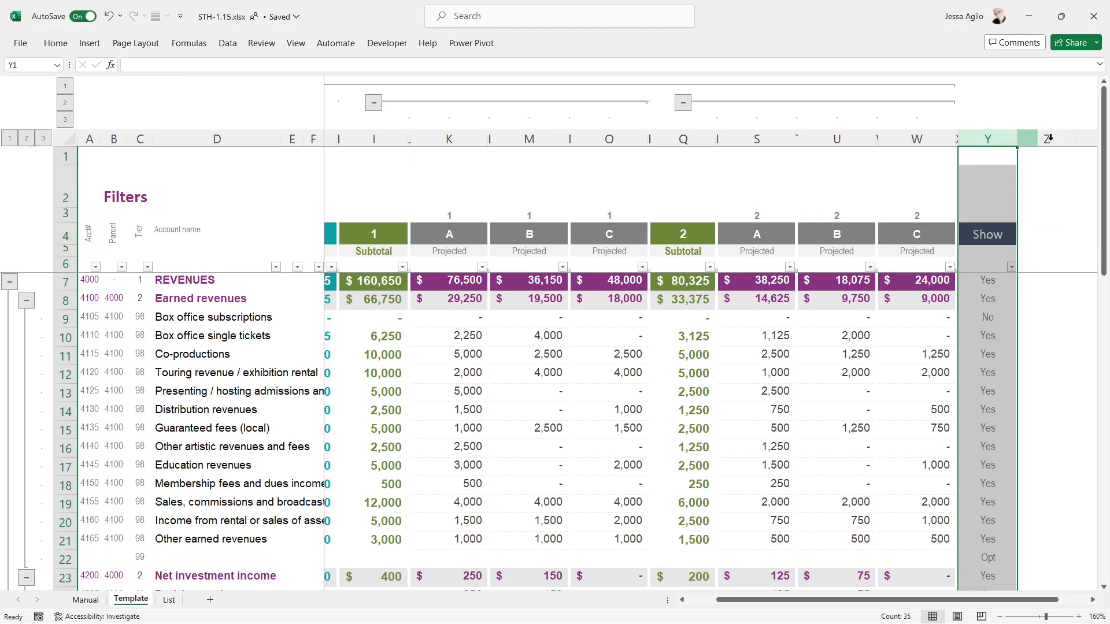
click(1048, 138)
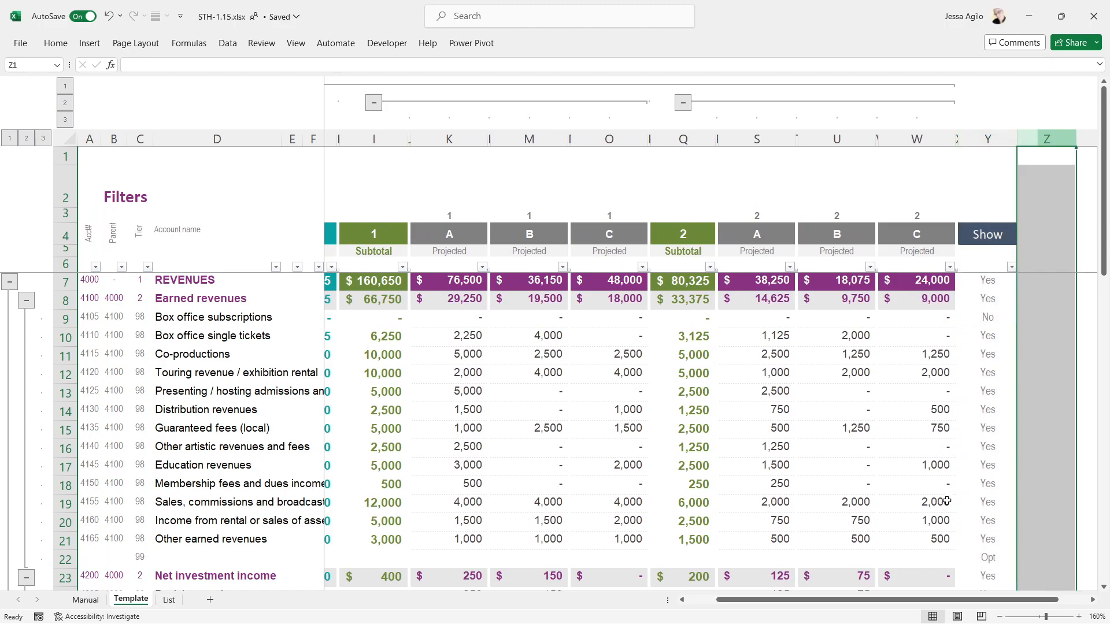
click(1093, 600)
click(1093, 600)
click(1092, 600)
click(1093, 600)
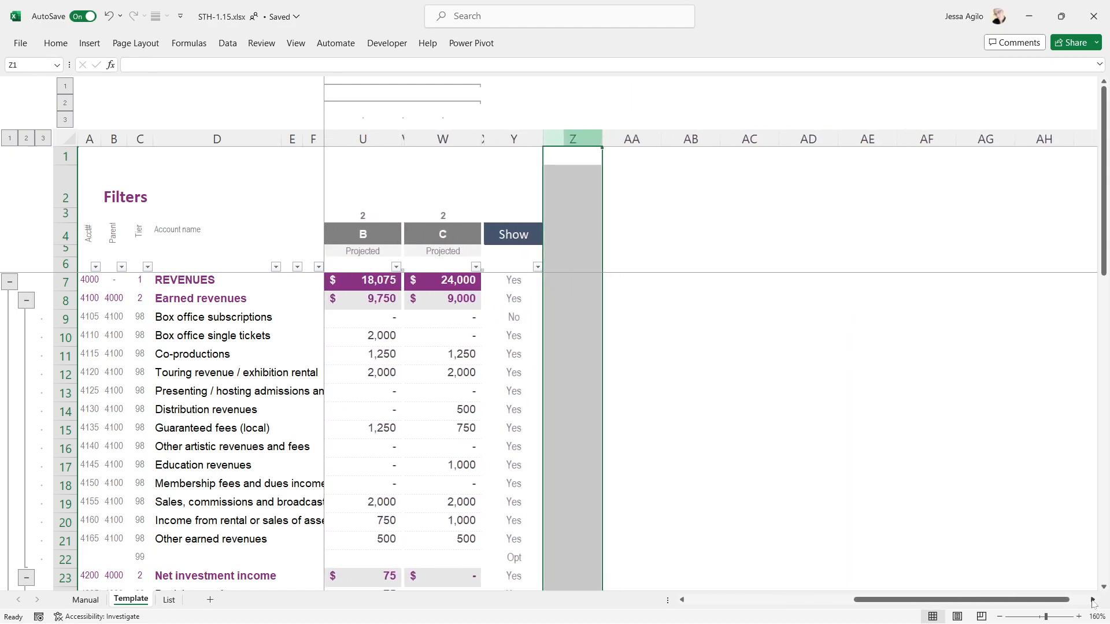
drag(954, 601, 622, 589)
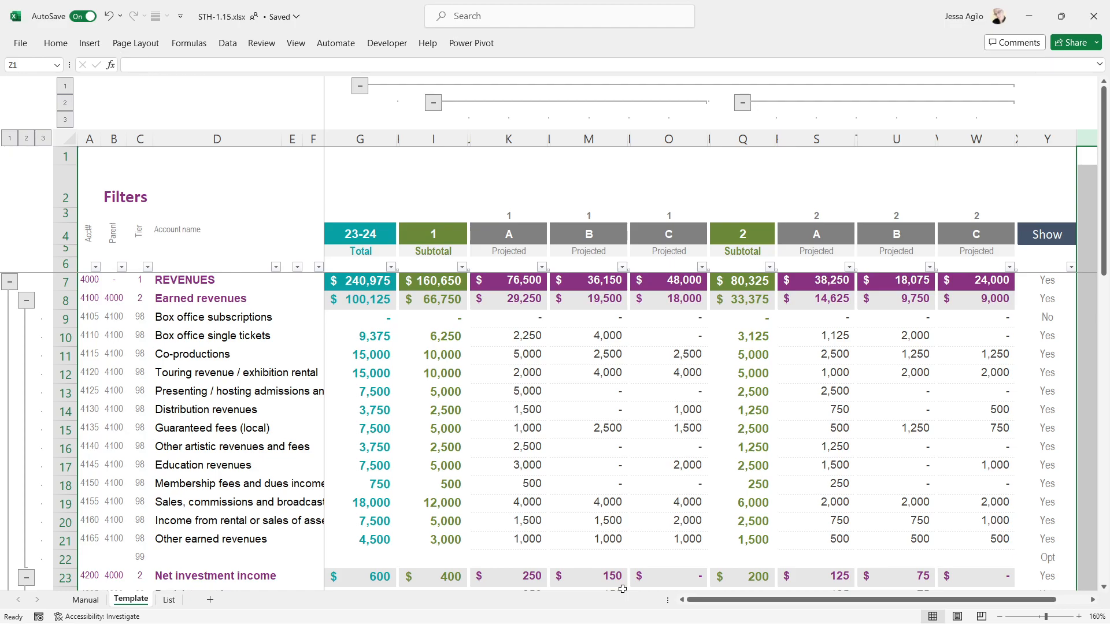
click(535, 138)
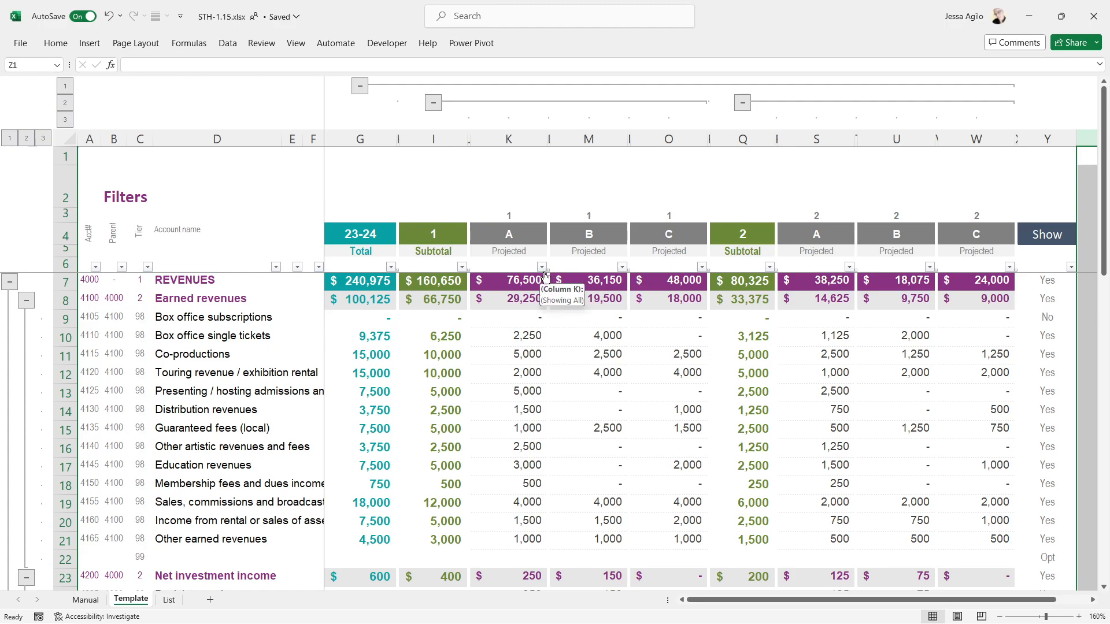
- Review the filter options for column K and sort the accounts by column A from smallest to largest
click(520, 234)
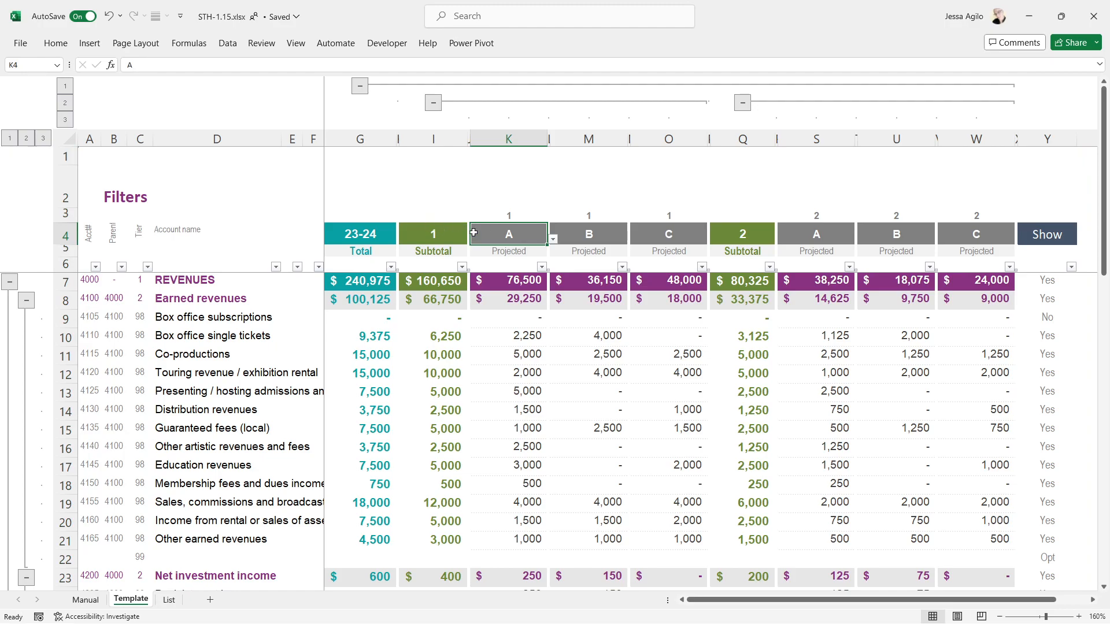
click(543, 266)
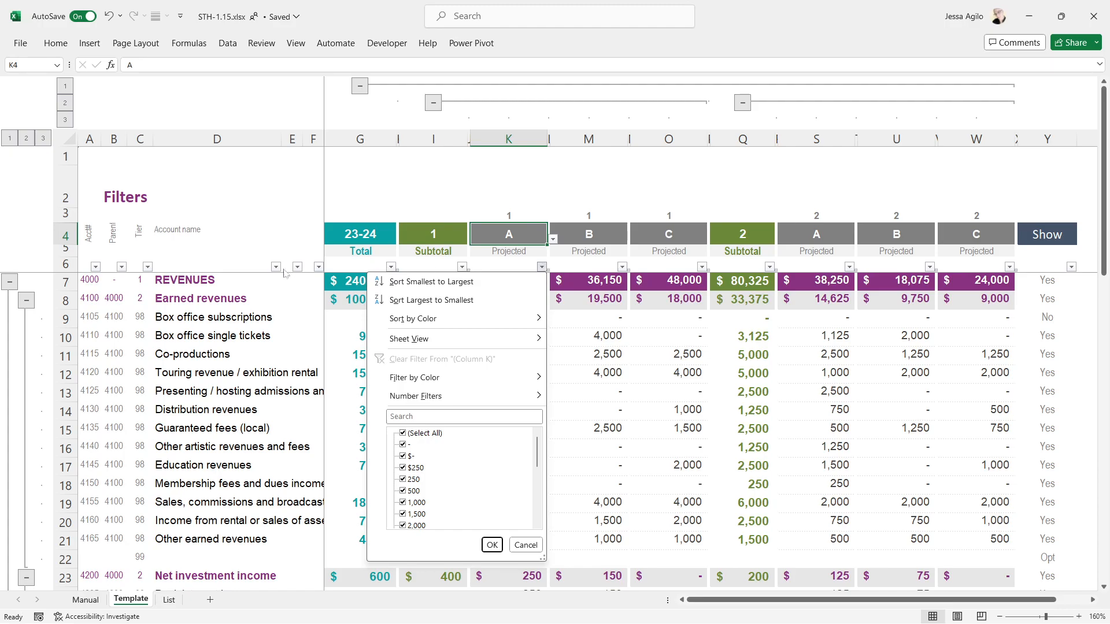
click(96, 267)
click(96, 267)
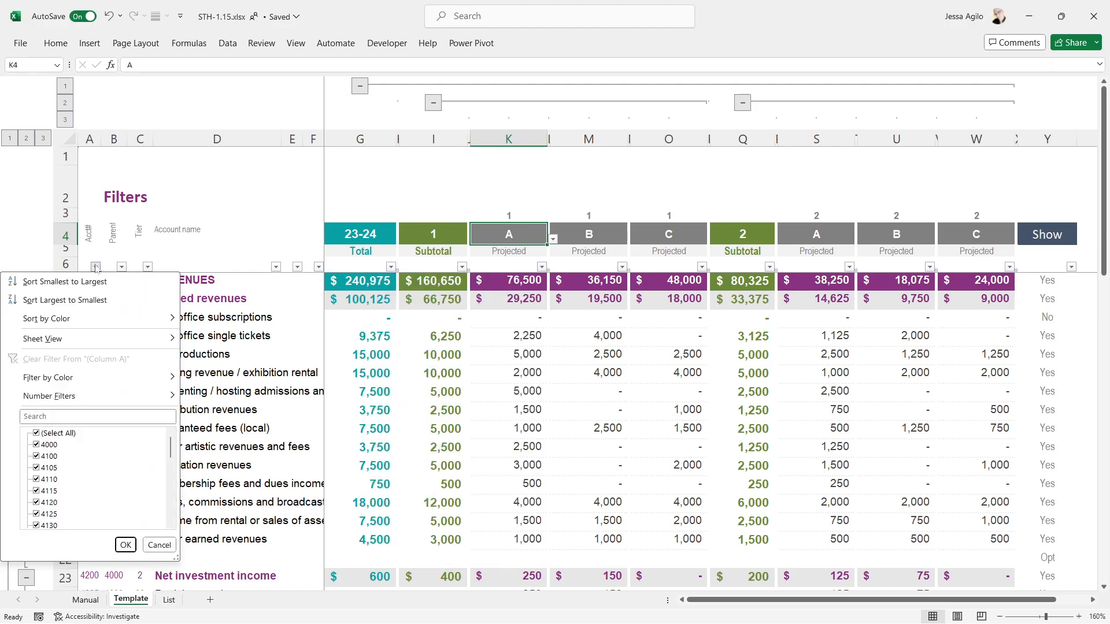
click(96, 267)
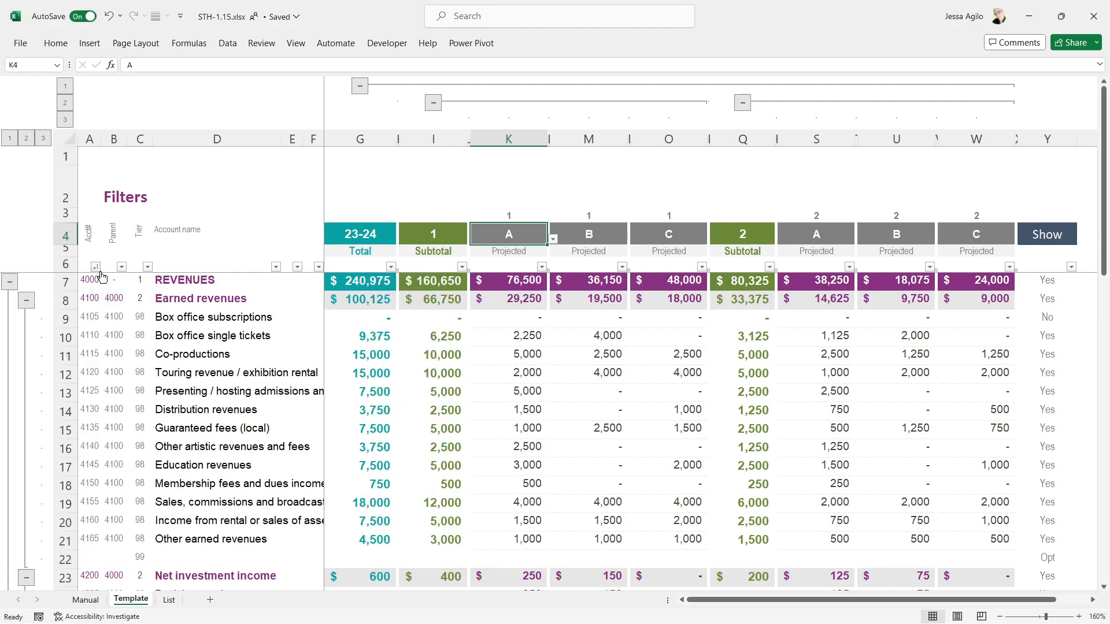
- Sort the accounts by column A from largest to smallest and return them to smallest-to-largest order
click(96, 268)
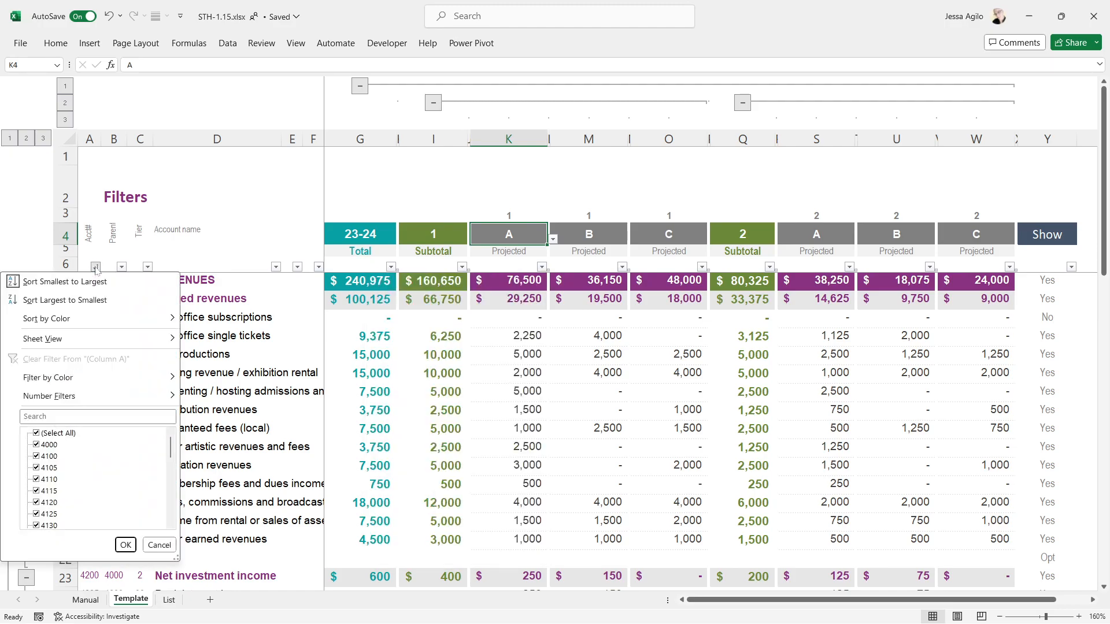
click(94, 299)
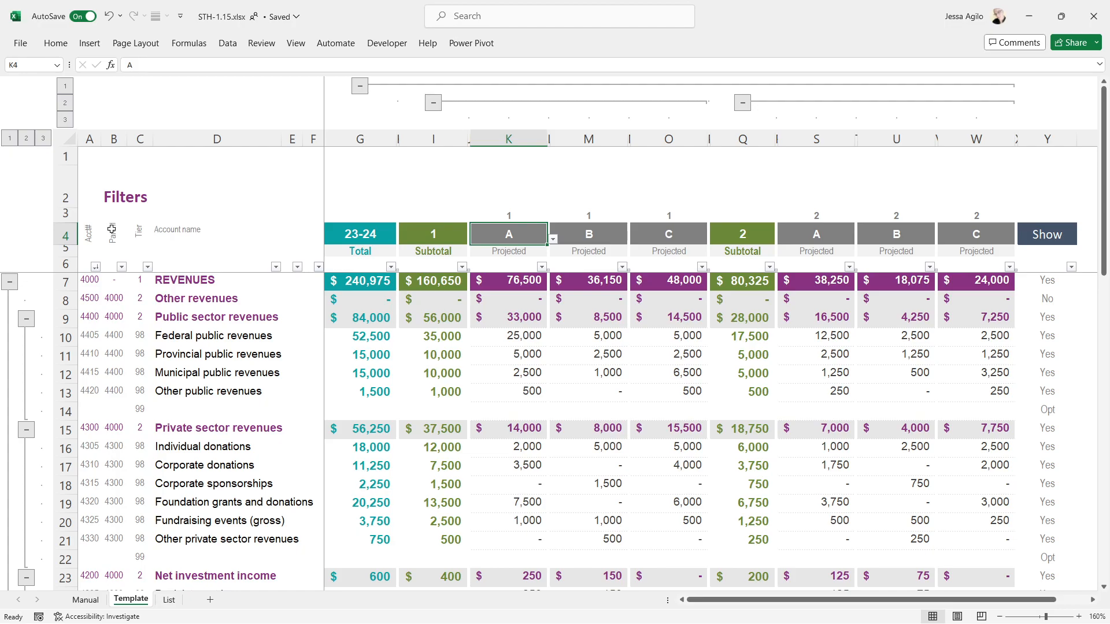
click(96, 267)
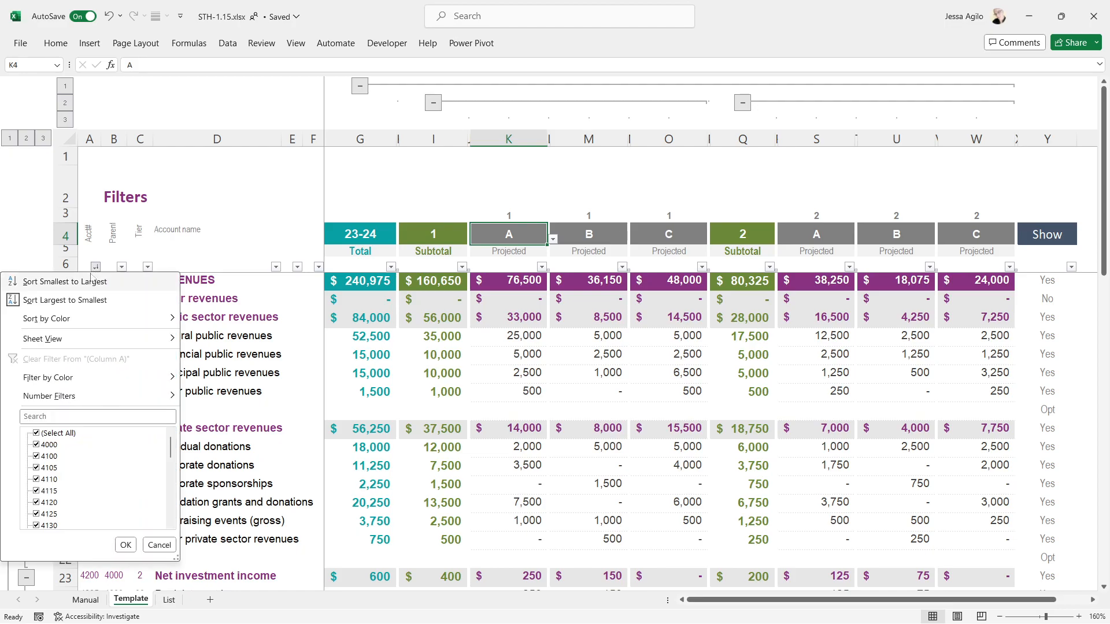
click(91, 280)
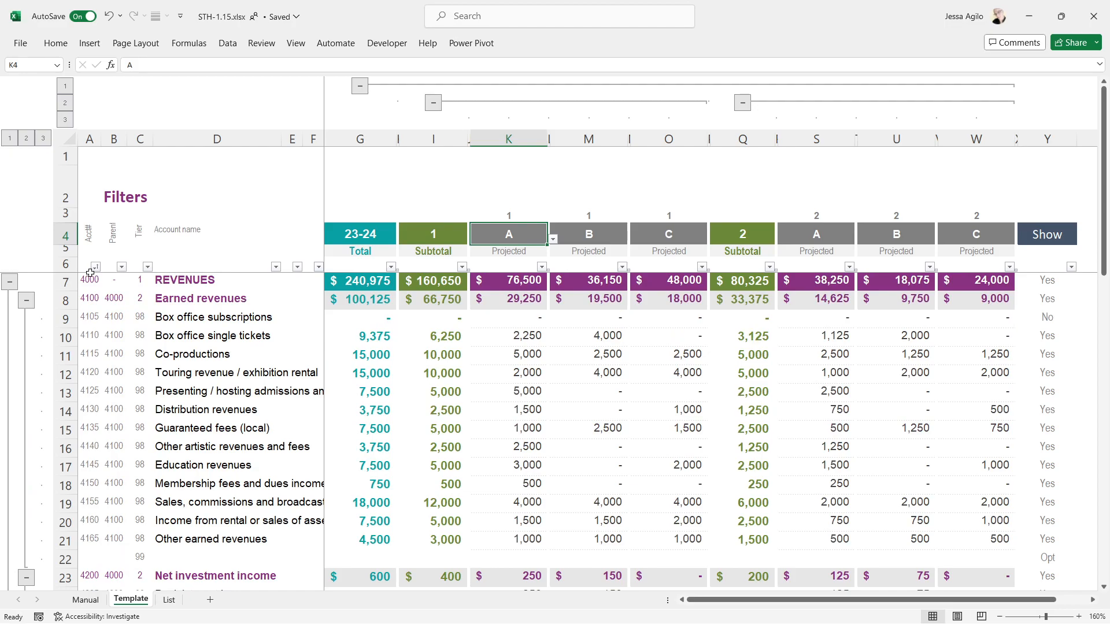
- Sort the rows by column K from smallest to largest and restore the account order by sorting column A ascending
click(542, 267)
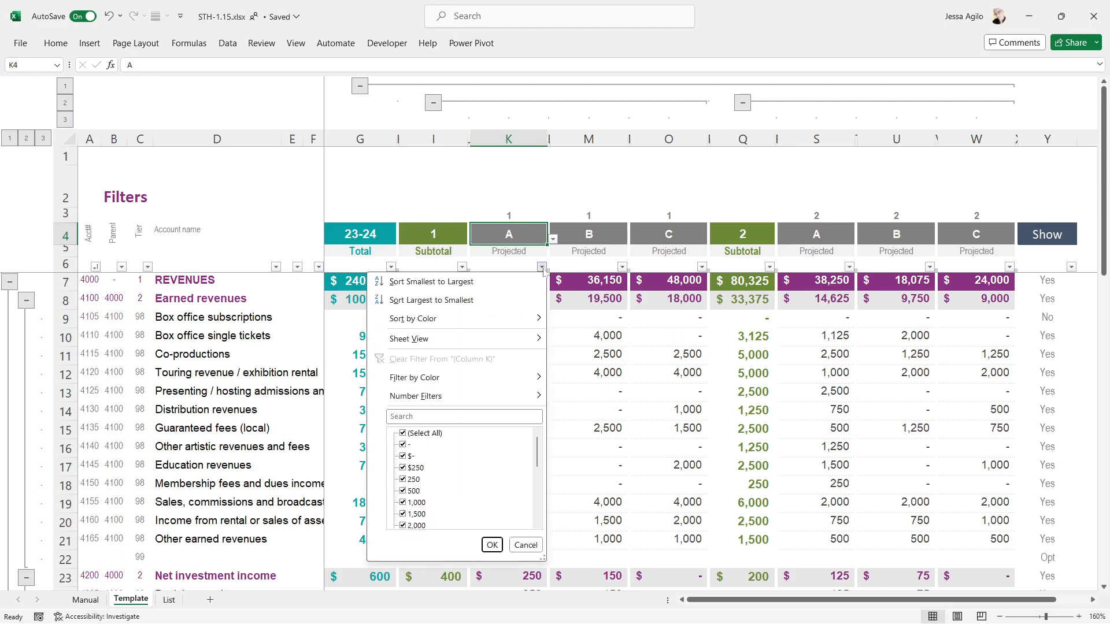
click(511, 283)
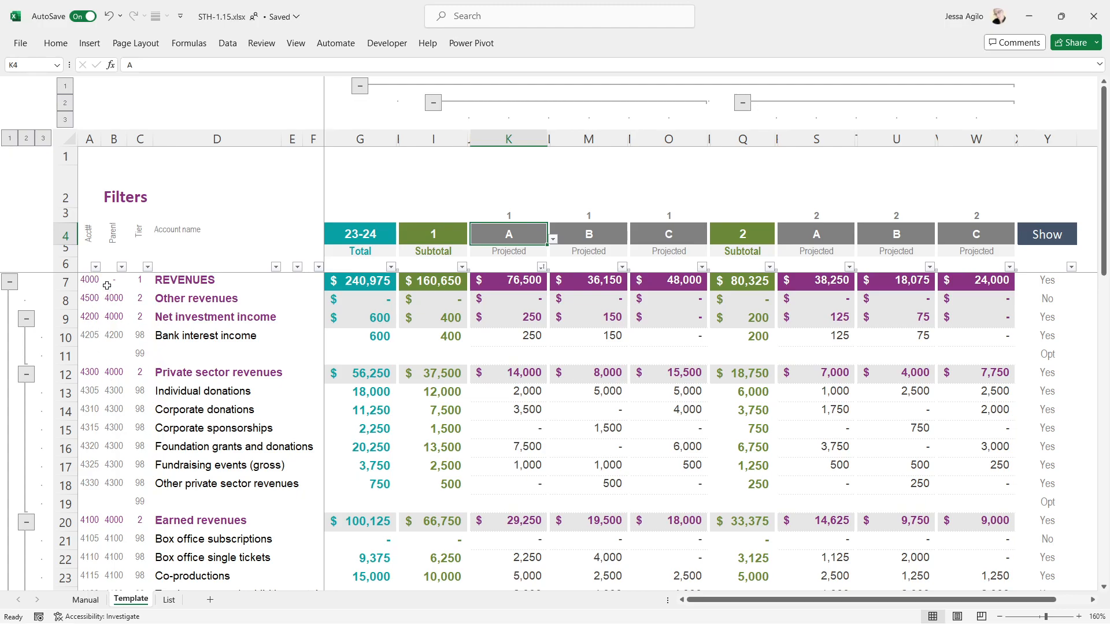
click(96, 267)
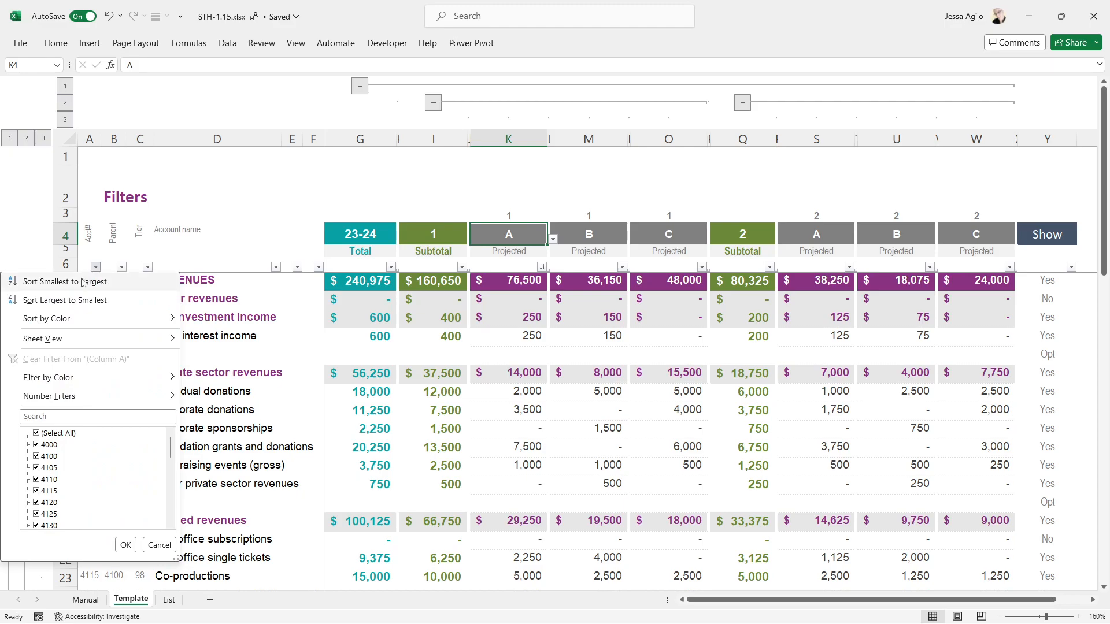
click(82, 282)
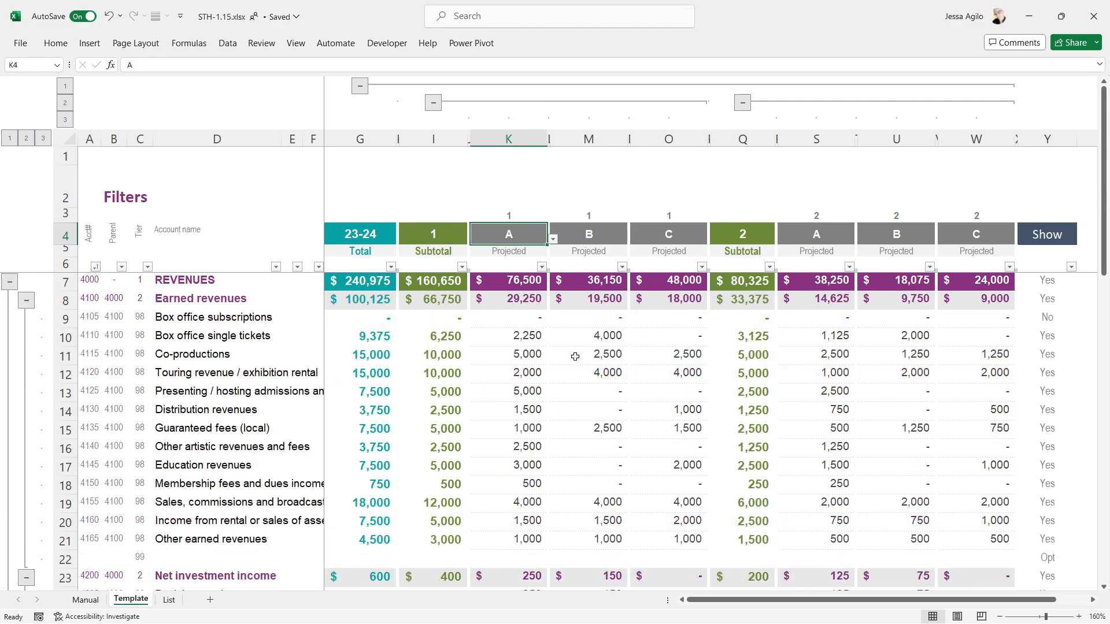
- Filter column K with a Between number filter to show only values from 1000 to 2500
click(541, 267)
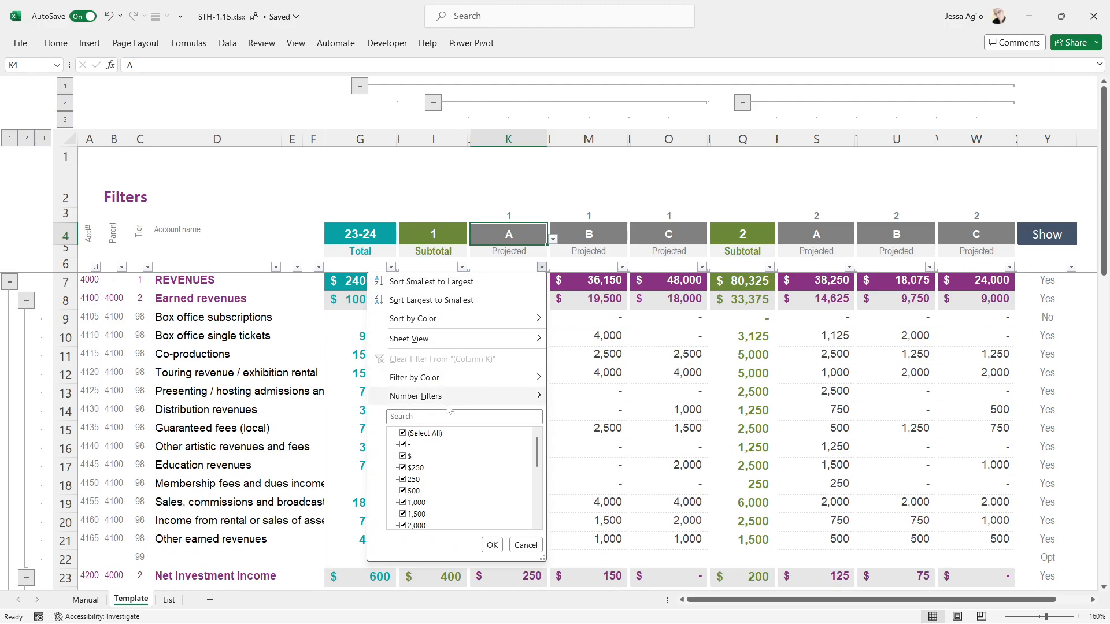
mouse_move(446, 404)
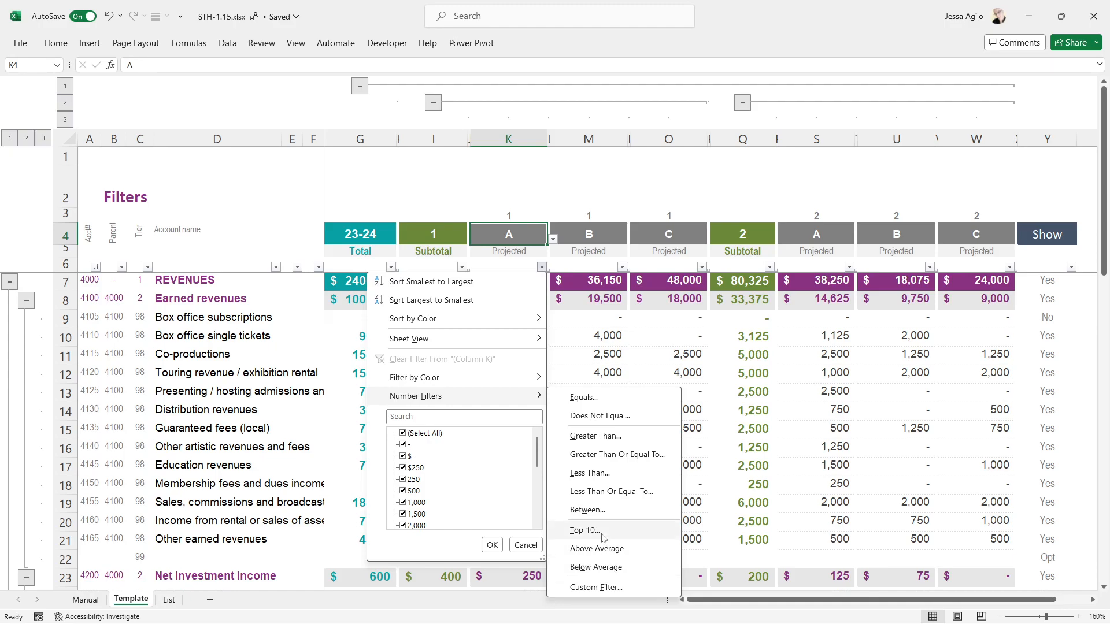
click(597, 511)
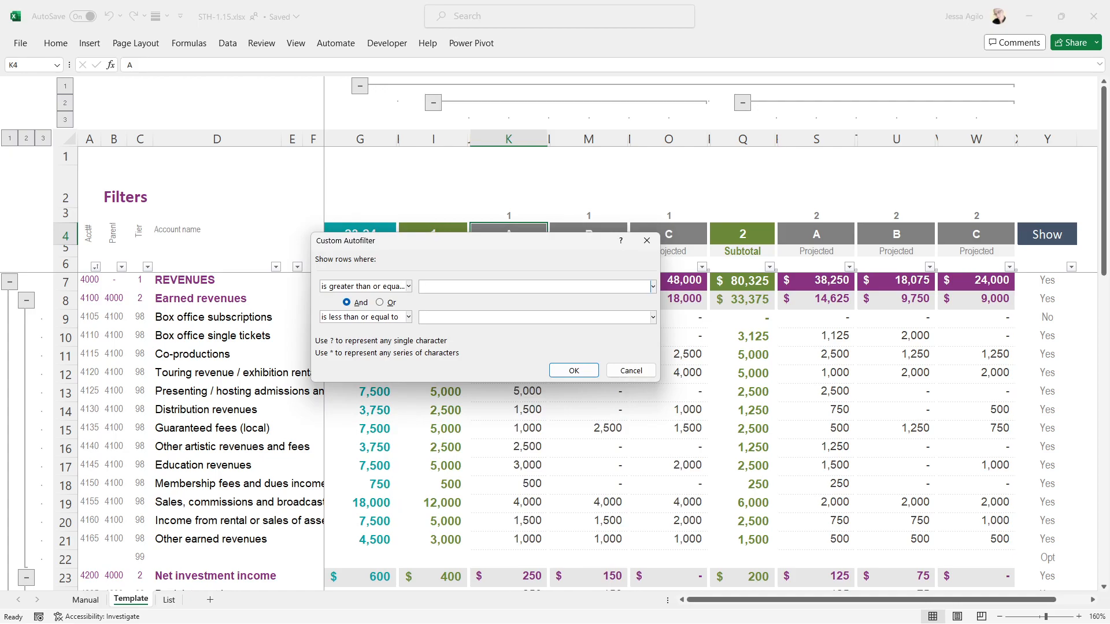
text(1000)
text(2500)
click(574, 370)
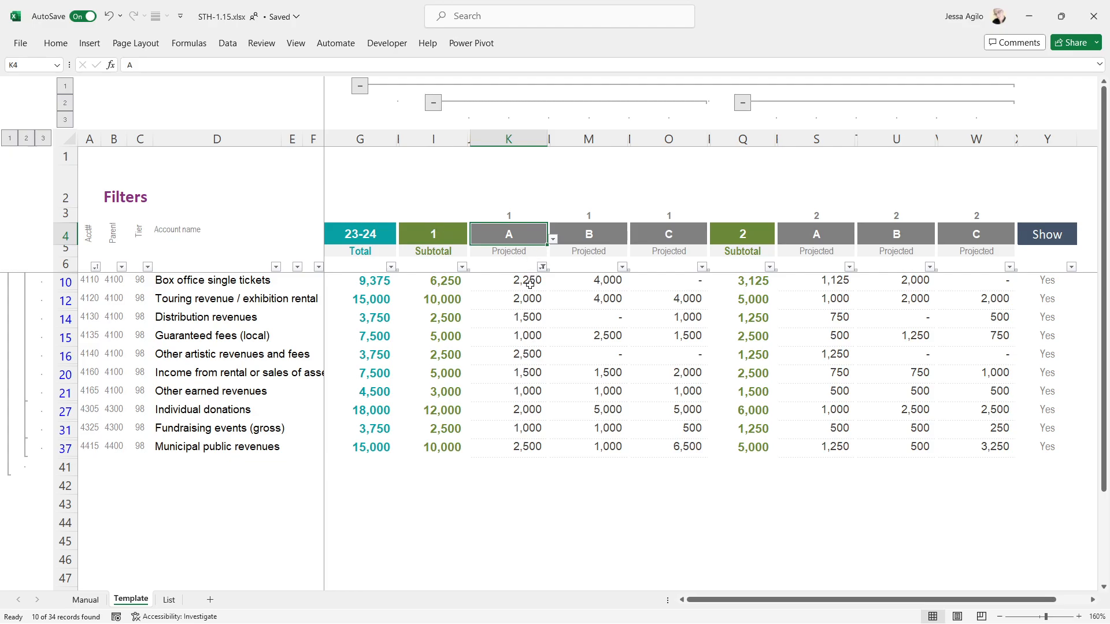
- Try to sort the filtered rows by column K from smallest to largest
click(542, 267)
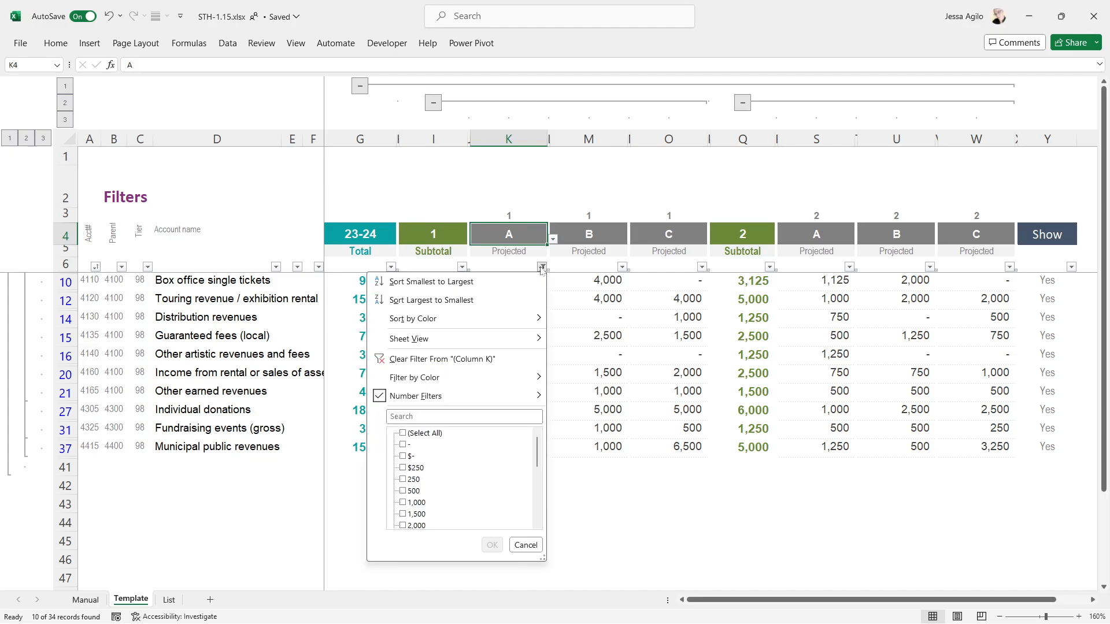
click(491, 285)
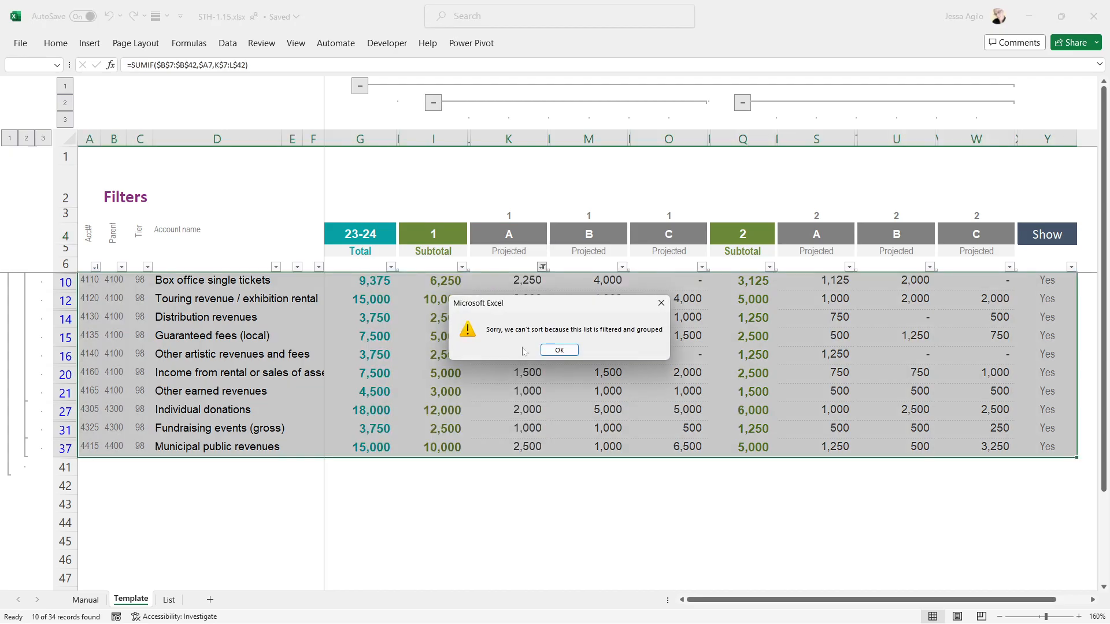
click(559, 349)
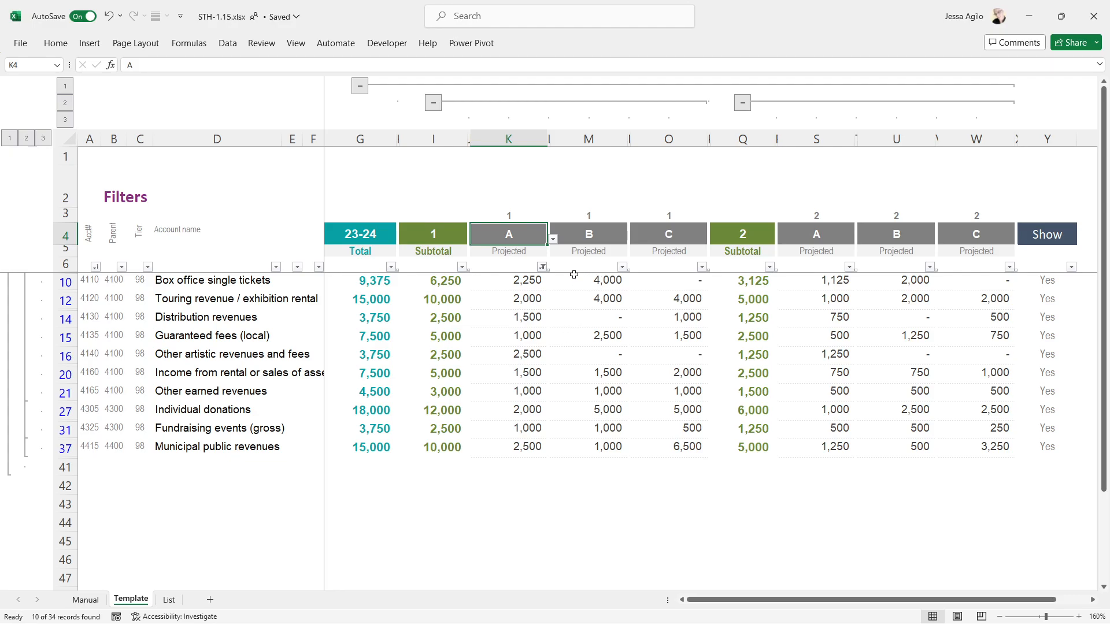
- Review the number filters for column M and limit the column to the values 1,000 and 1,500
click(622, 268)
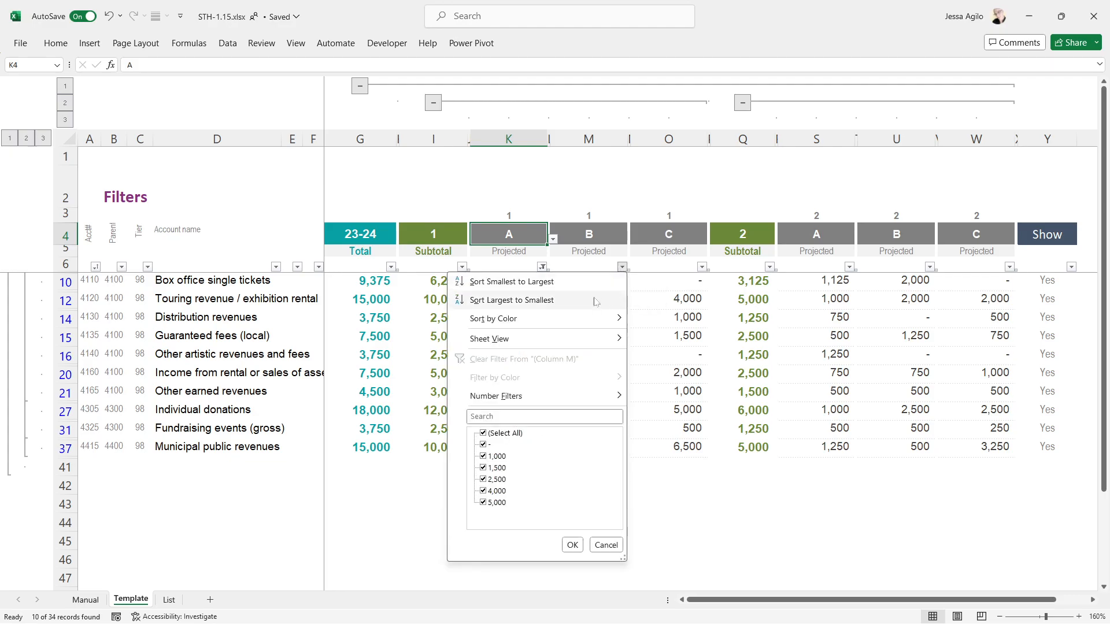
mouse_move(563, 401)
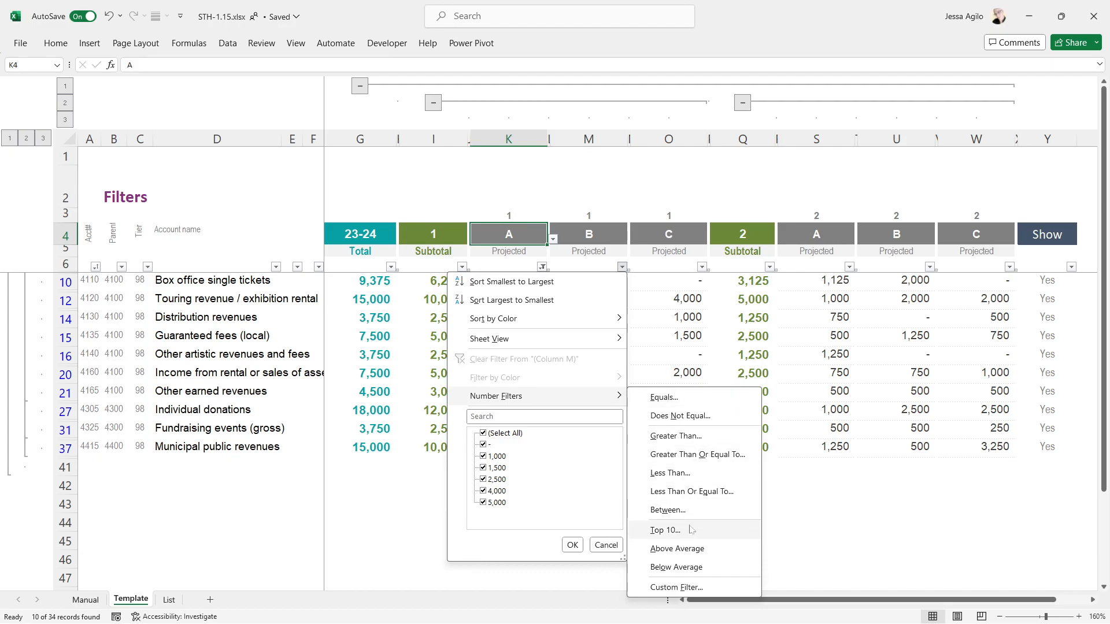
click(484, 434)
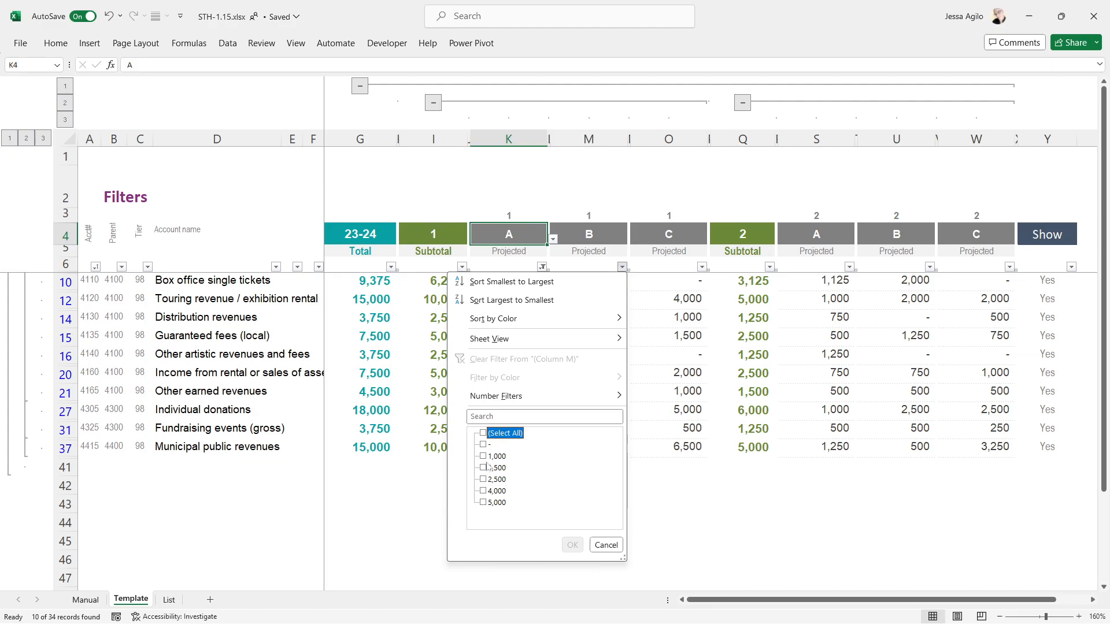
click(484, 456)
click(484, 468)
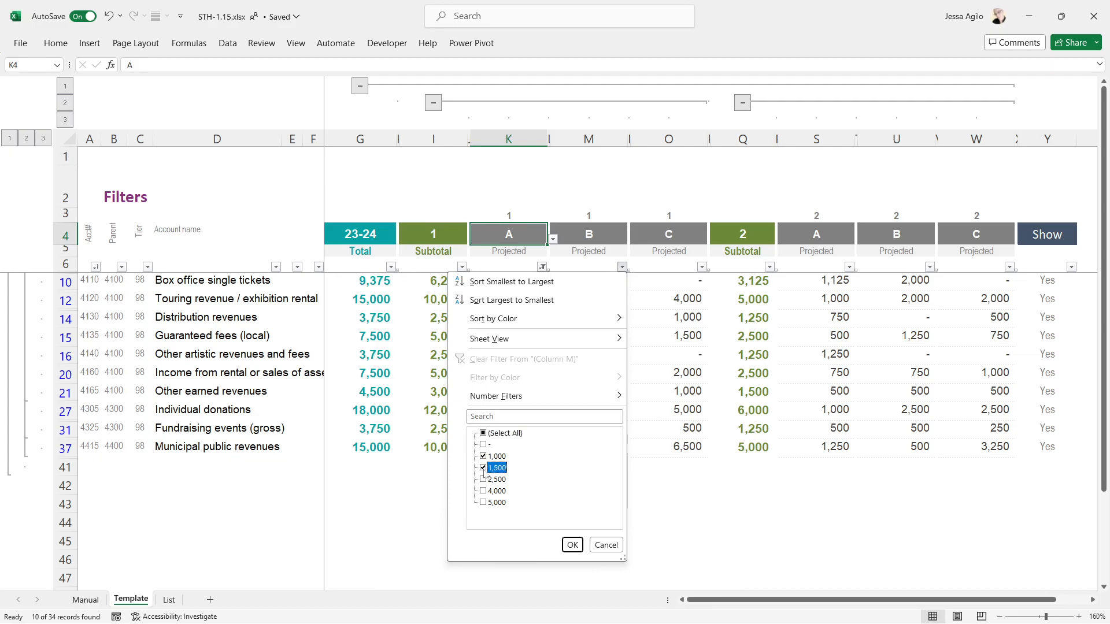
click(572, 545)
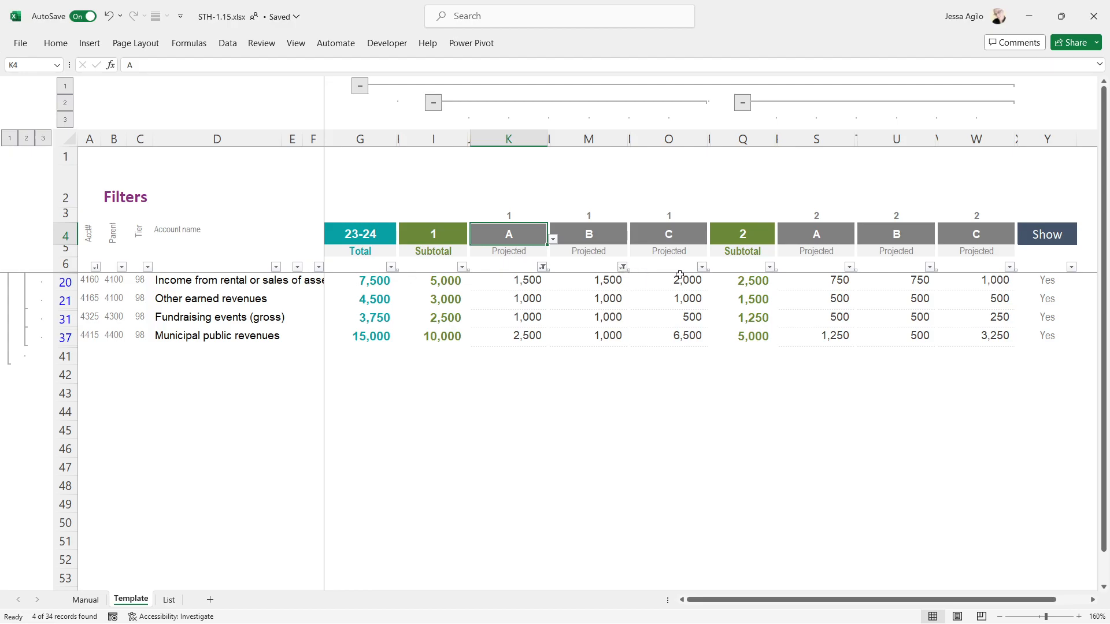
- Try to sort the filtered rows by column O from smallest to largest
click(701, 266)
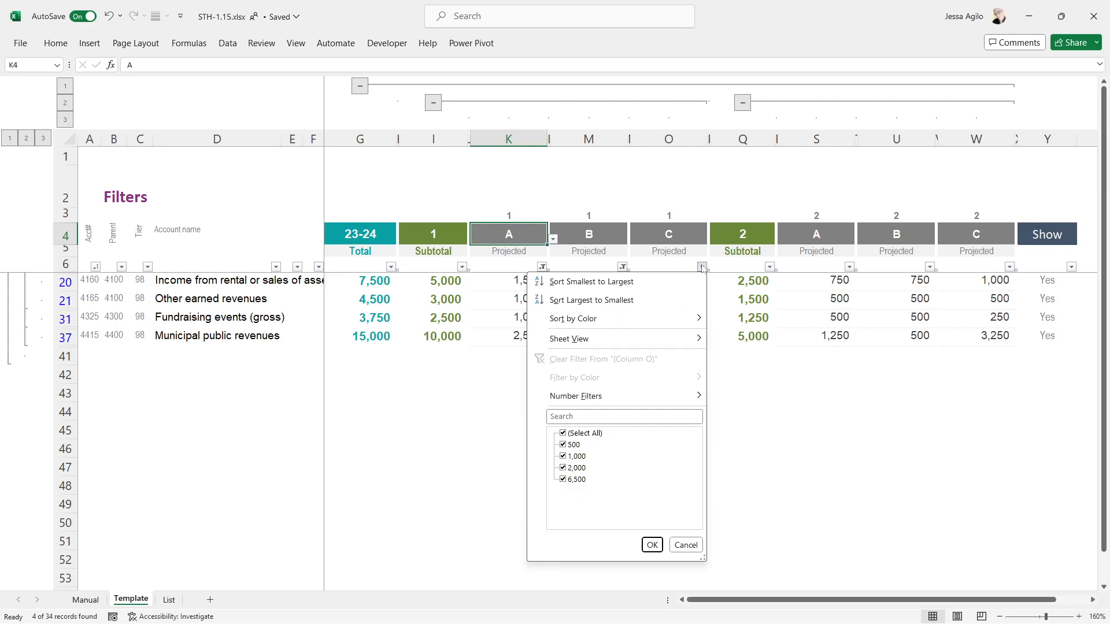
click(673, 281)
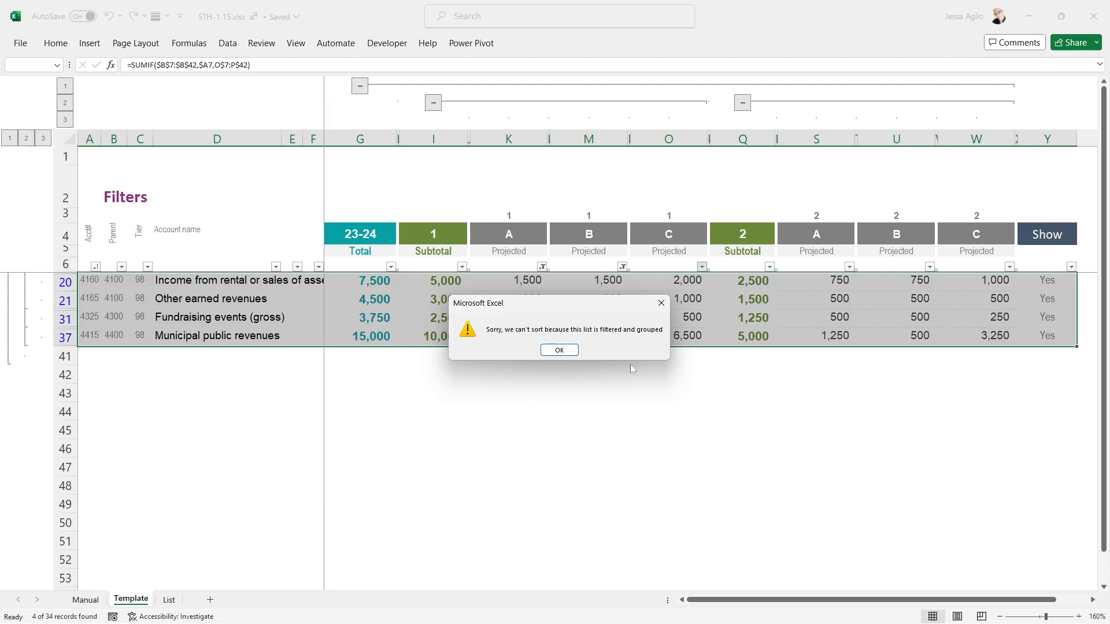
click(573, 349)
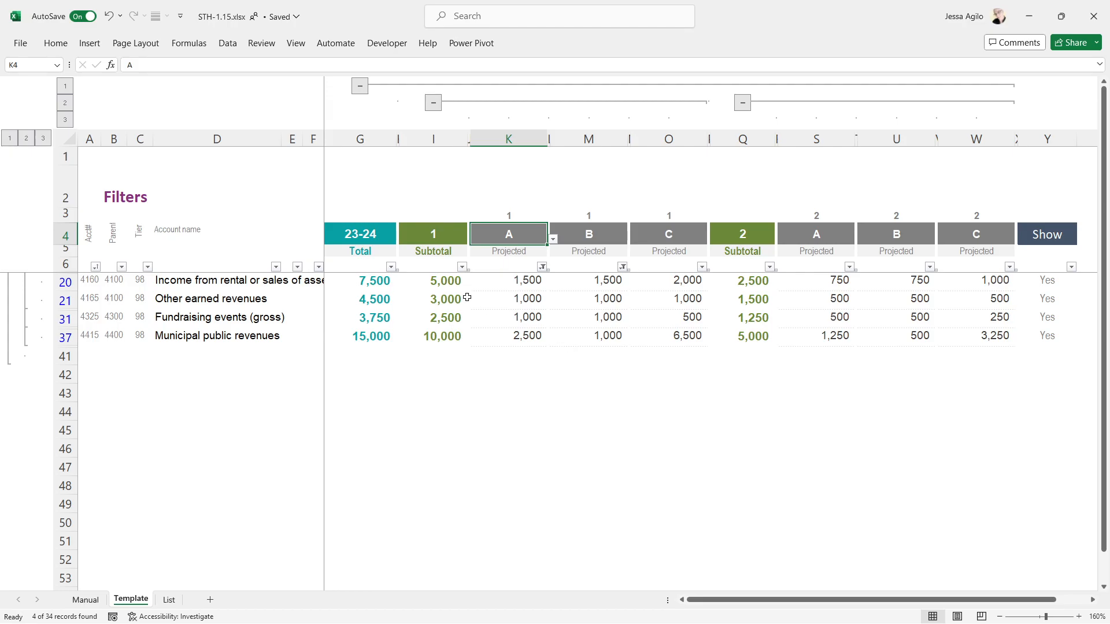
- Point out the row 6 filters and clear the filter from column K only
click(65, 265)
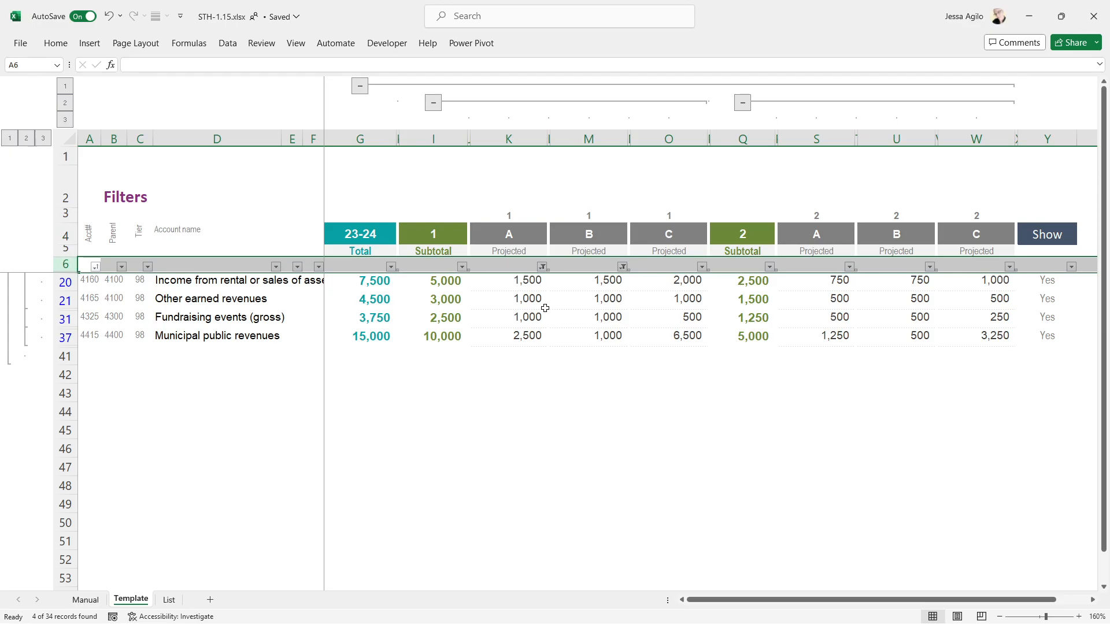
click(555, 362)
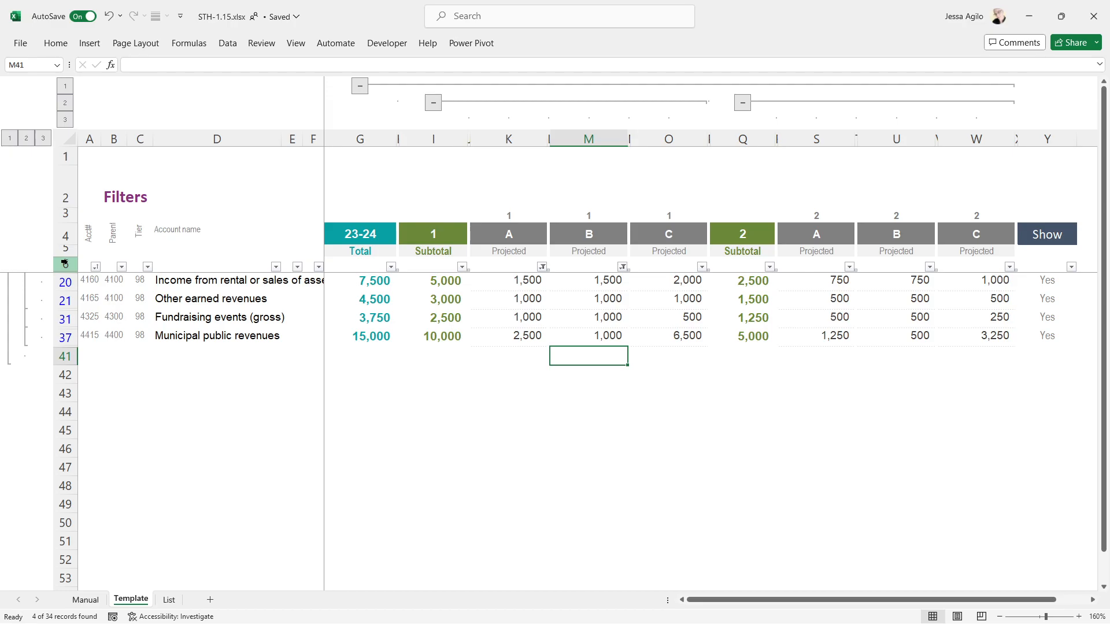
click(542, 267)
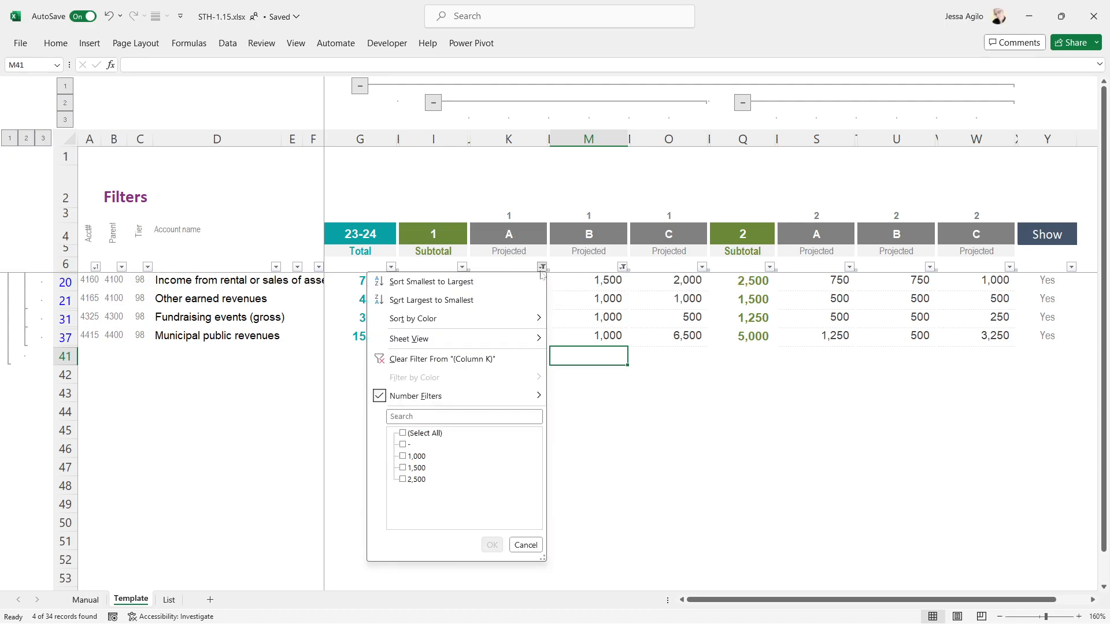
click(425, 359)
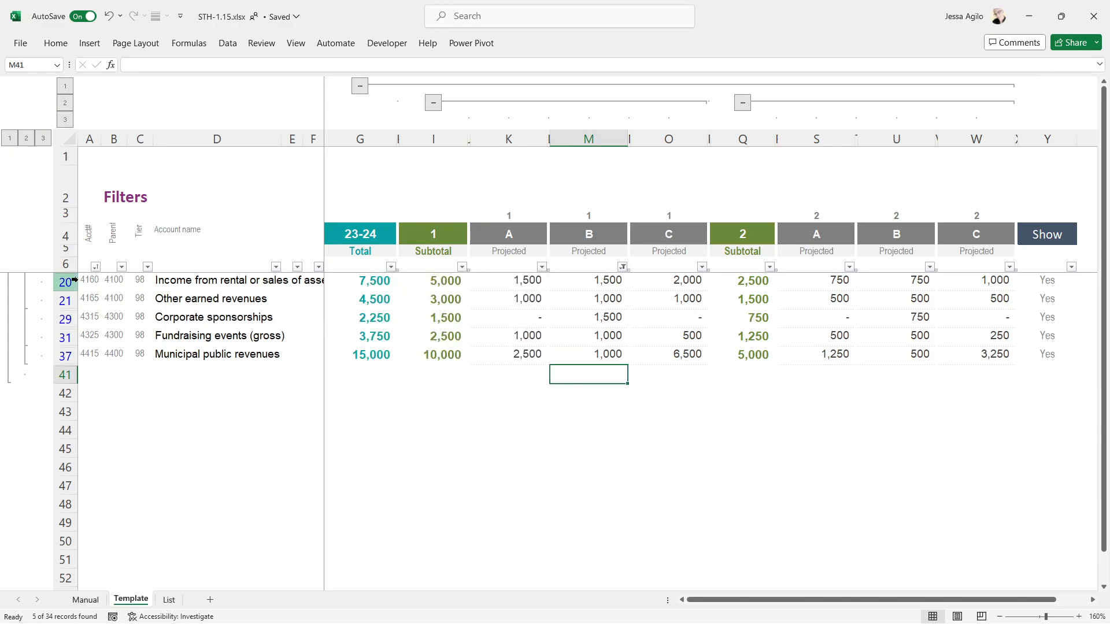
- Clear all remaining filter and sort criteria on row 6 at once and deselect the row
click(67, 264)
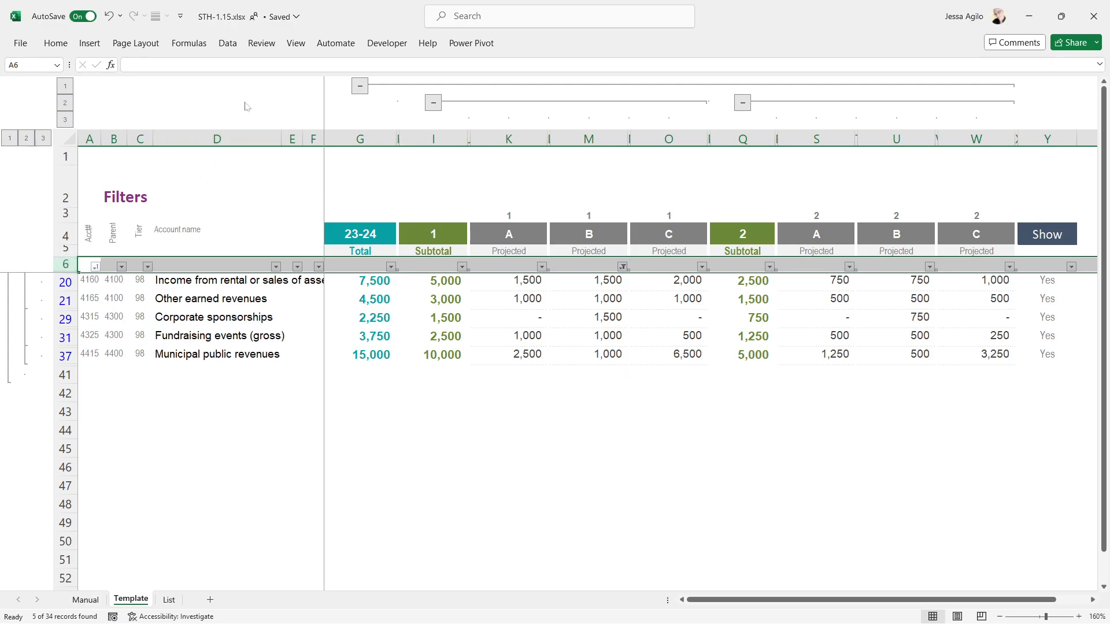
click(221, 45)
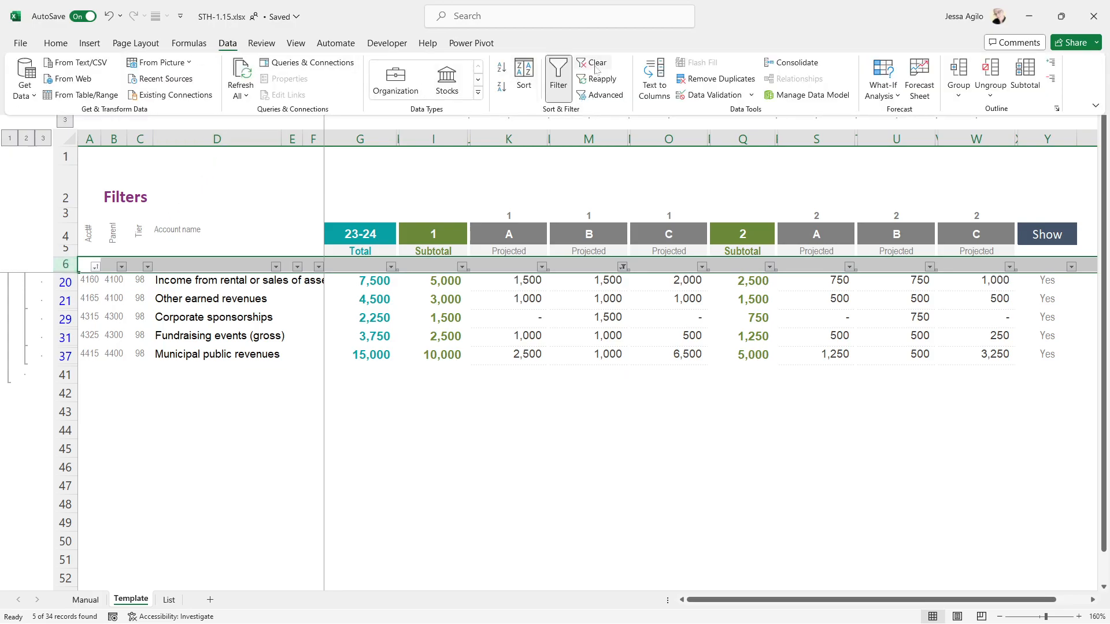
click(594, 64)
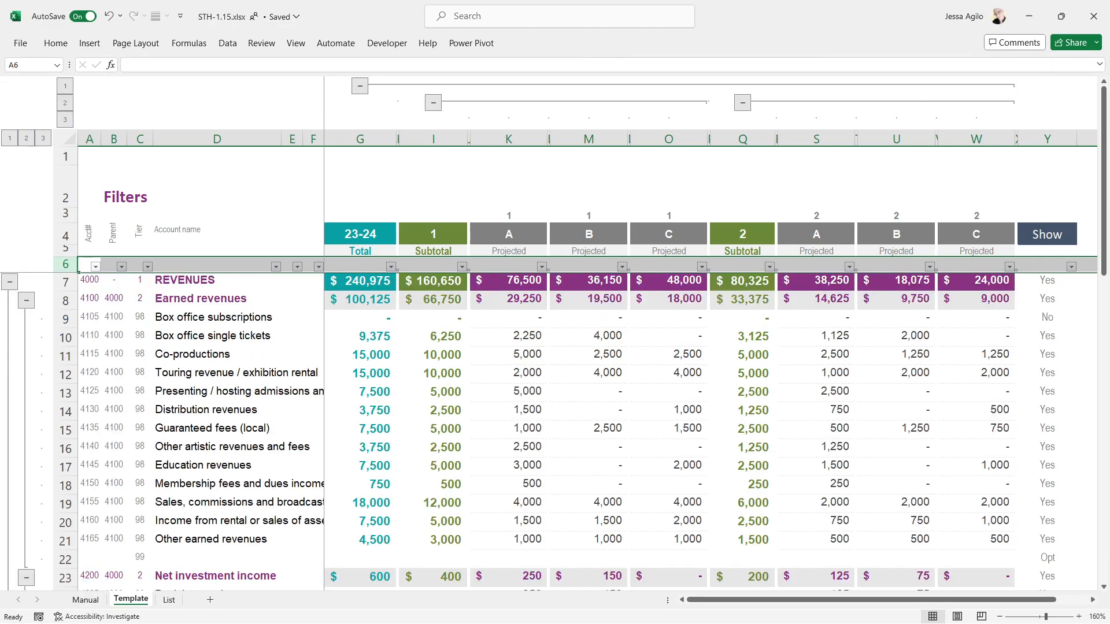
click(424, 416)
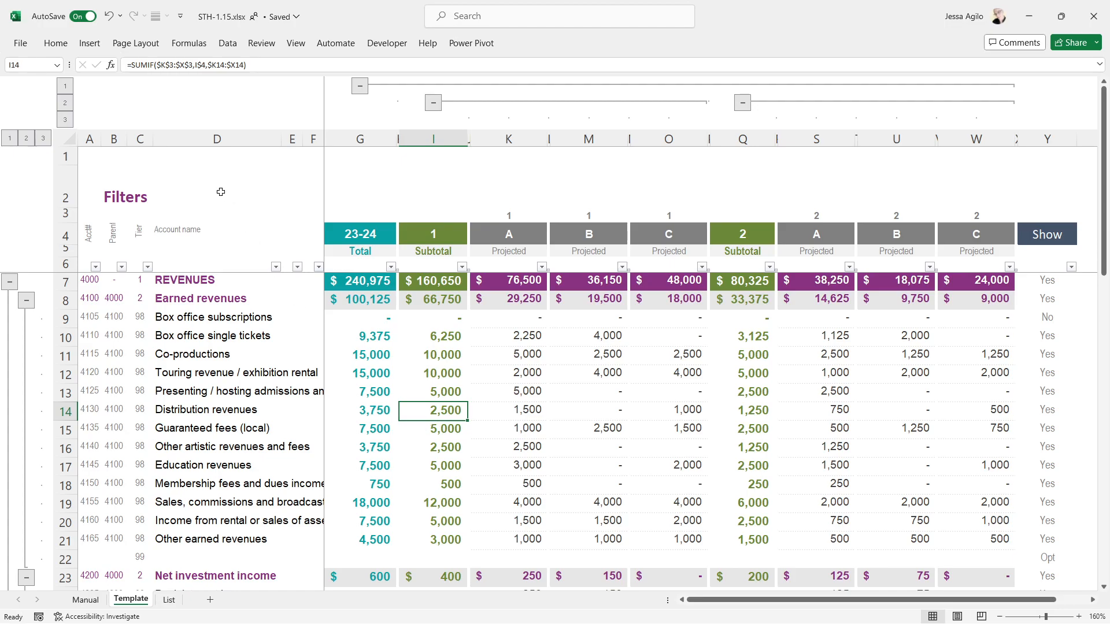
- Clear the tier value 99 from cell C22 and select the empty row 22 to show a break in the filter range
scroll(220, 192, down, 1)
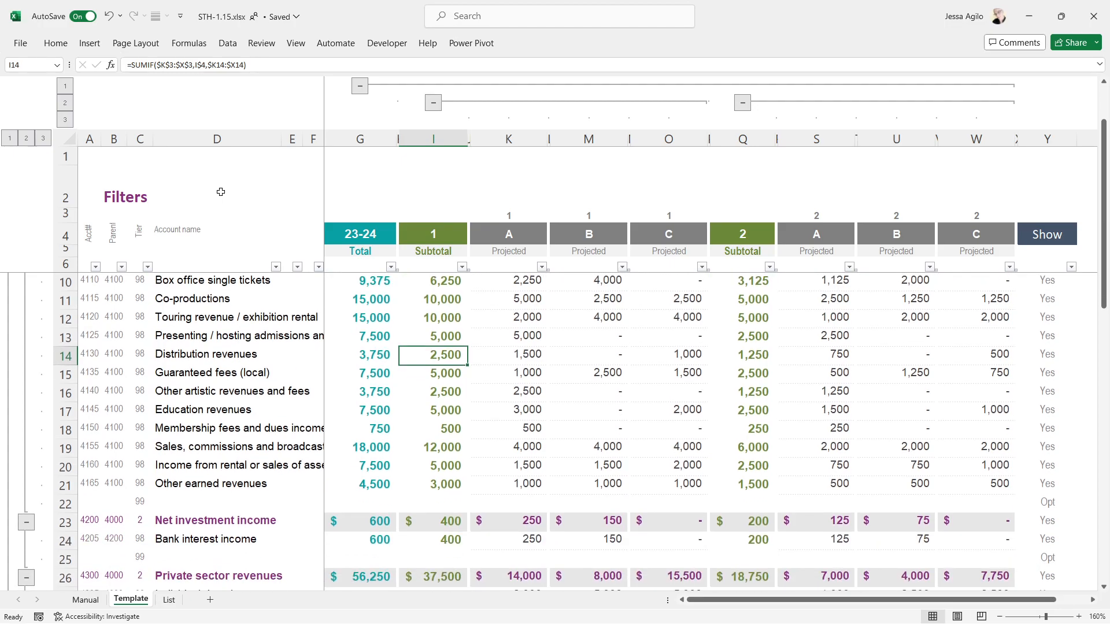
scroll(219, 249, down, 2)
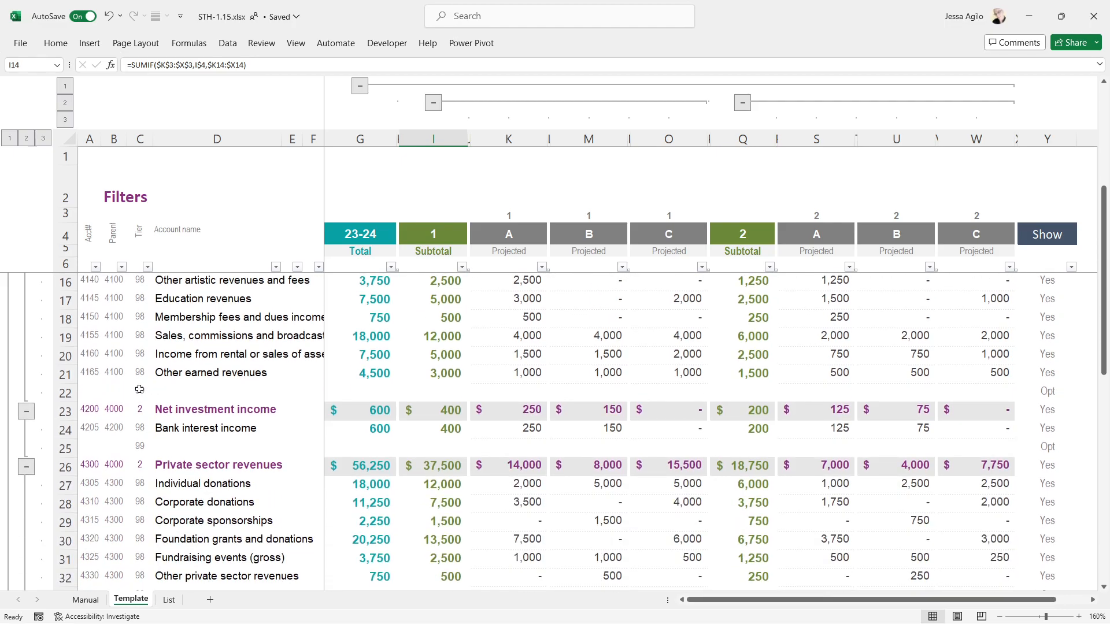
click(138, 389)
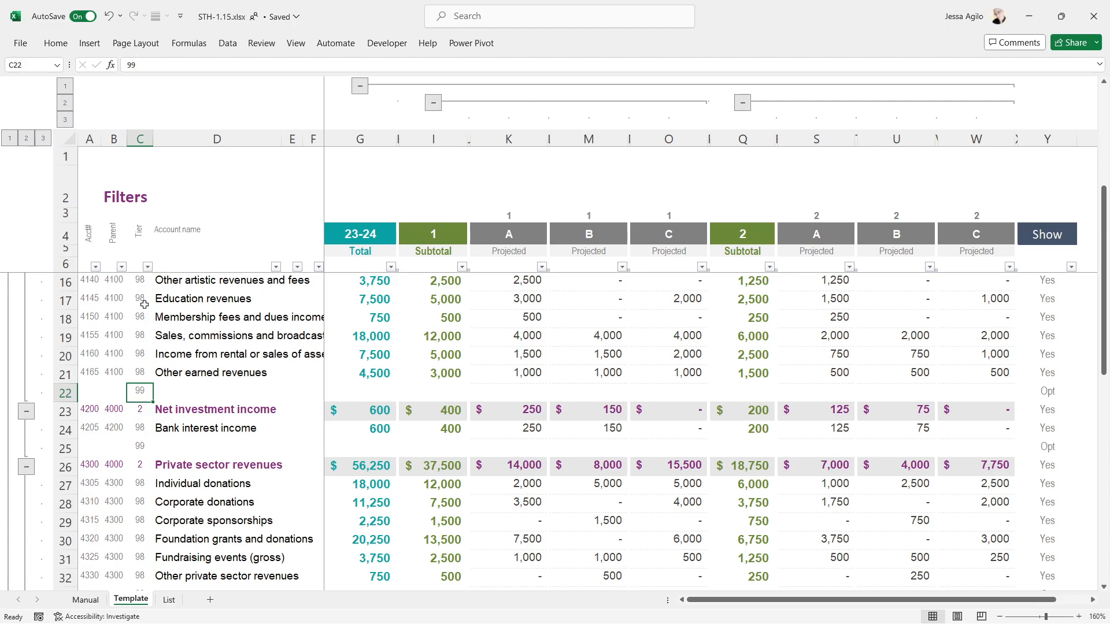
key(BackSpace)
click(228, 391)
click(243, 358)
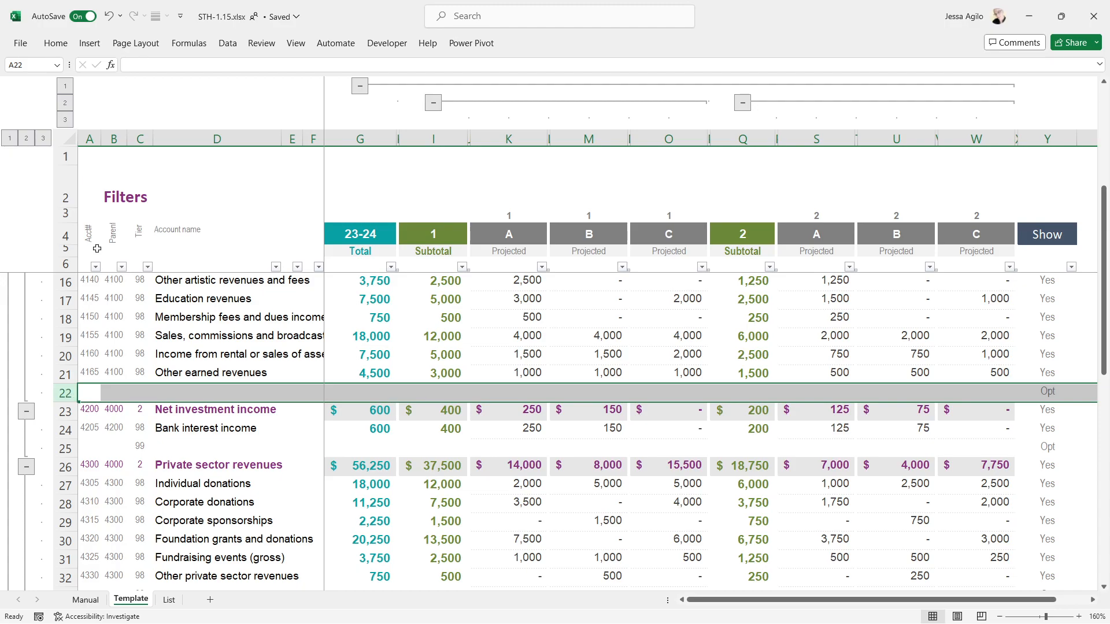
scroll(349, 303, up, 1)
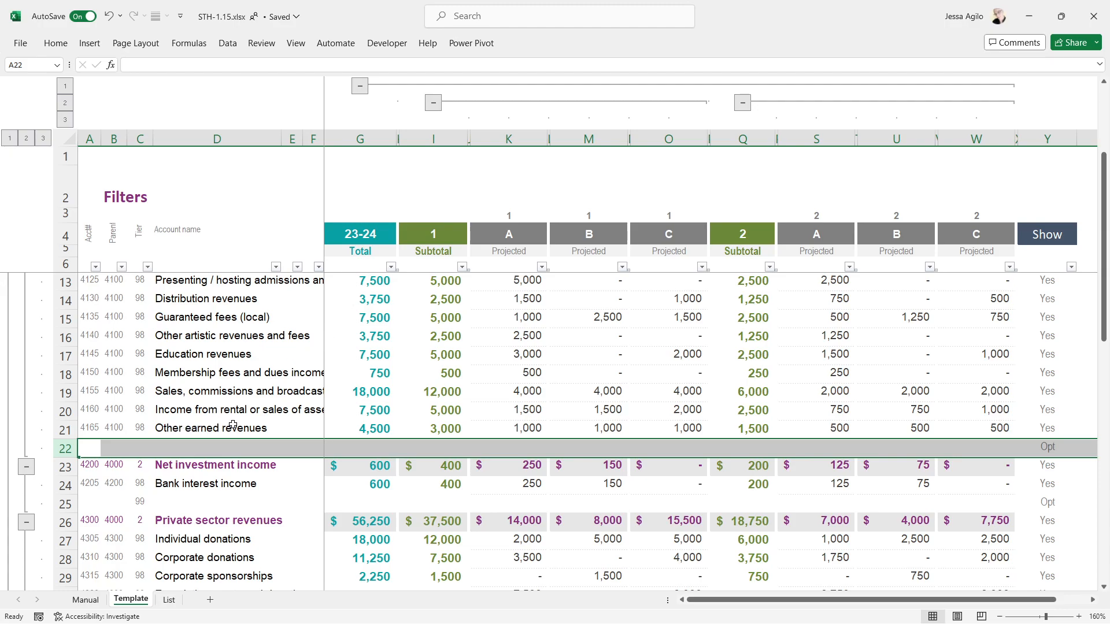
- Enter 99 as the tier value in cell C22 and review how it links the rows above and below
click(134, 448)
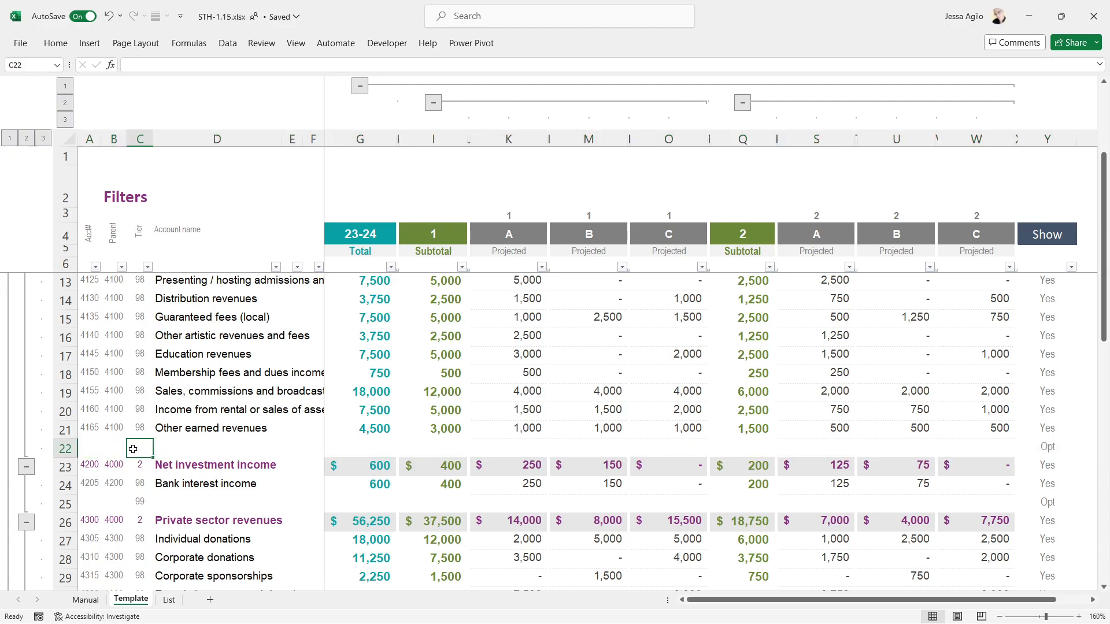
text(99)
key(Return)
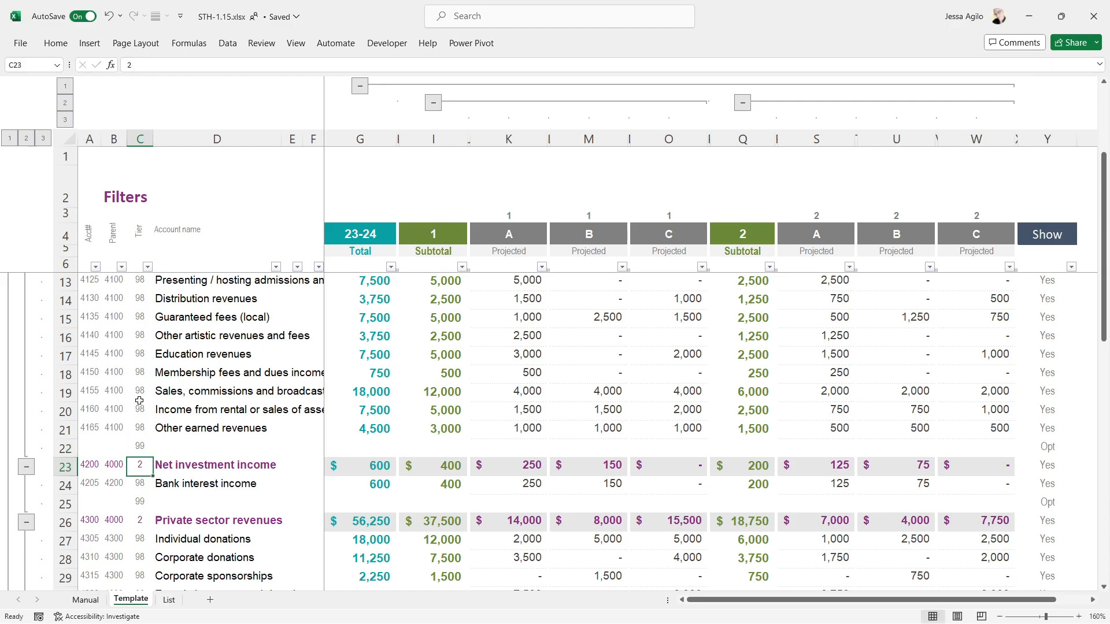
scroll(127, 424, up, 2)
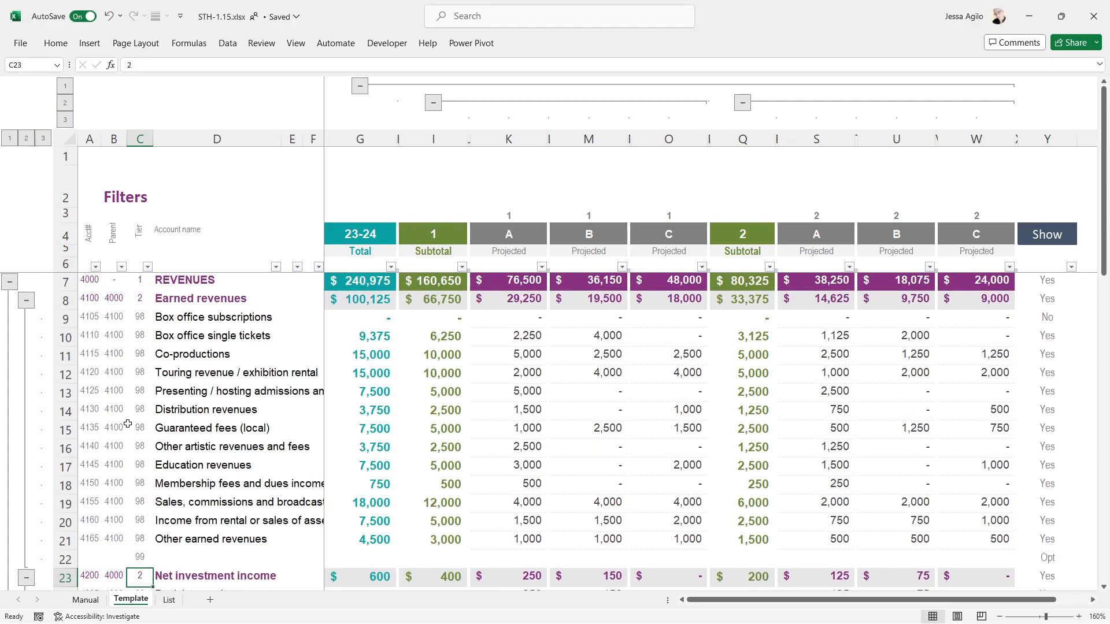
scroll(127, 424, down, 3)
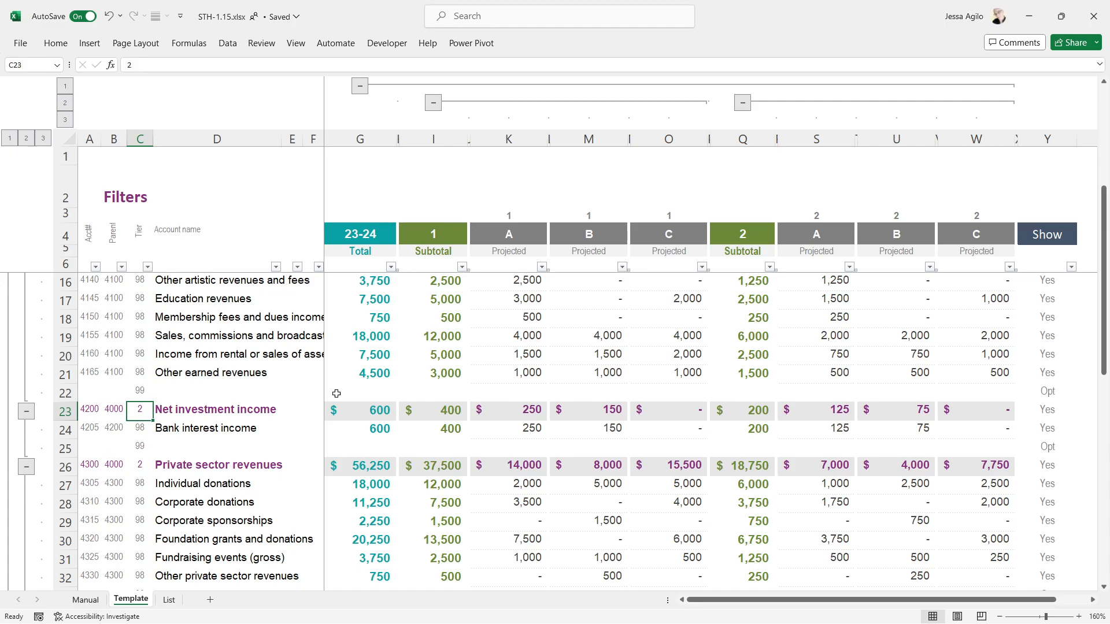
click(141, 387)
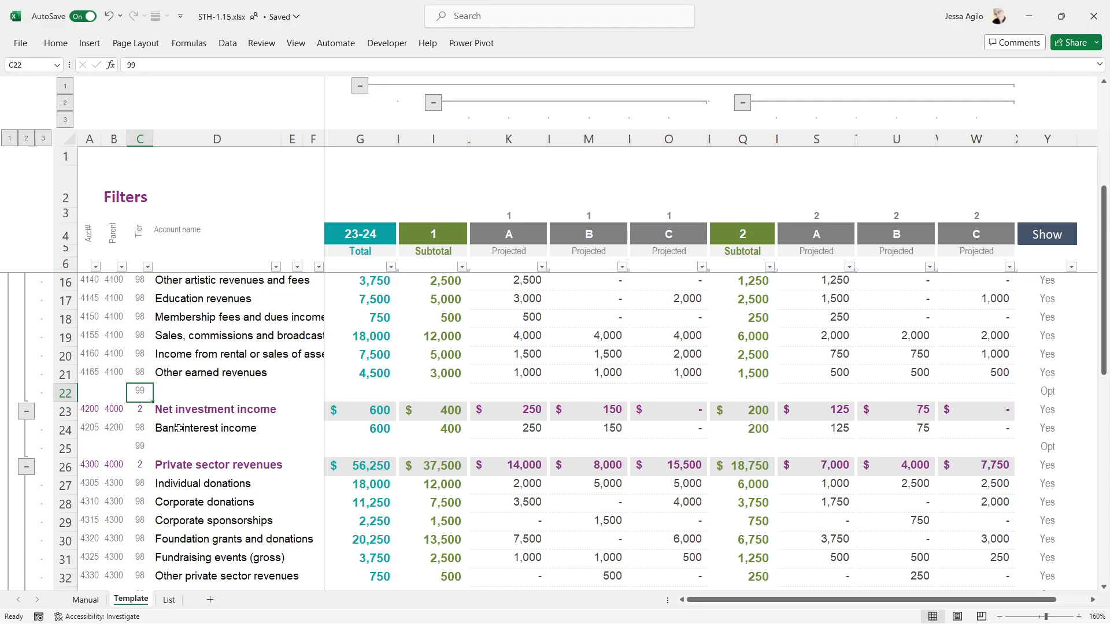
scroll(184, 299, up, 3)
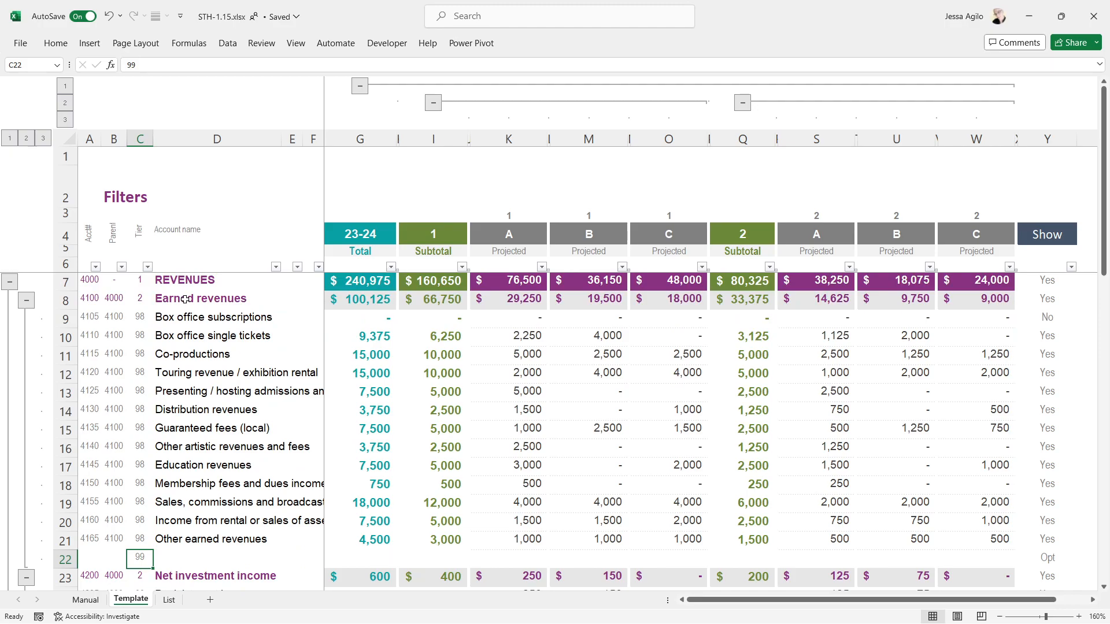
- Insert a blank column before the Account name column and point out its filter on row 6
click(62, 265)
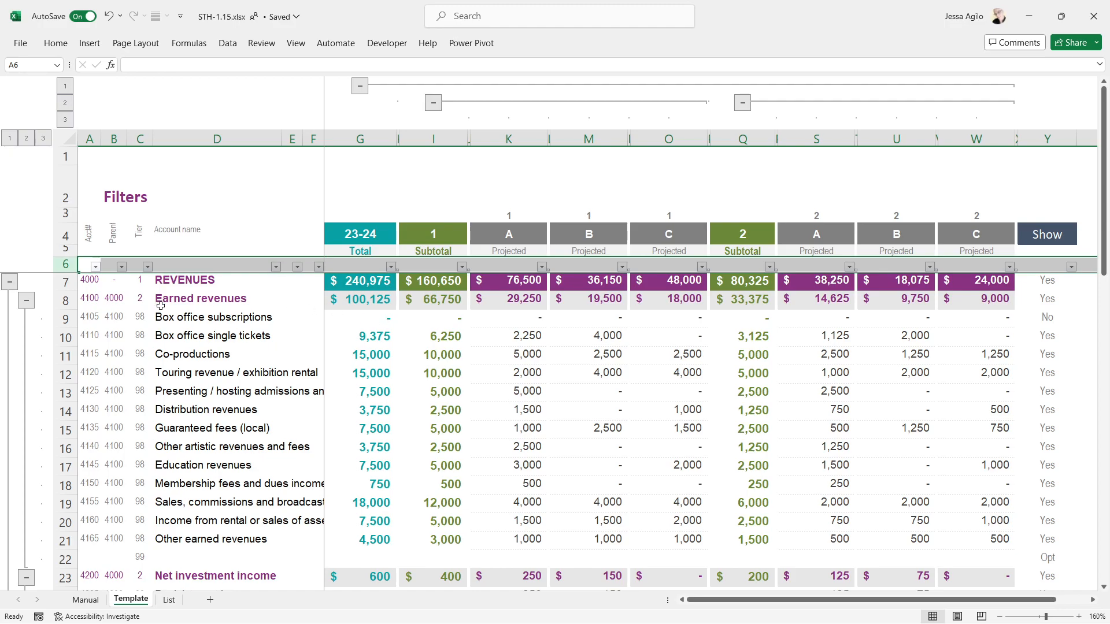
click(184, 138)
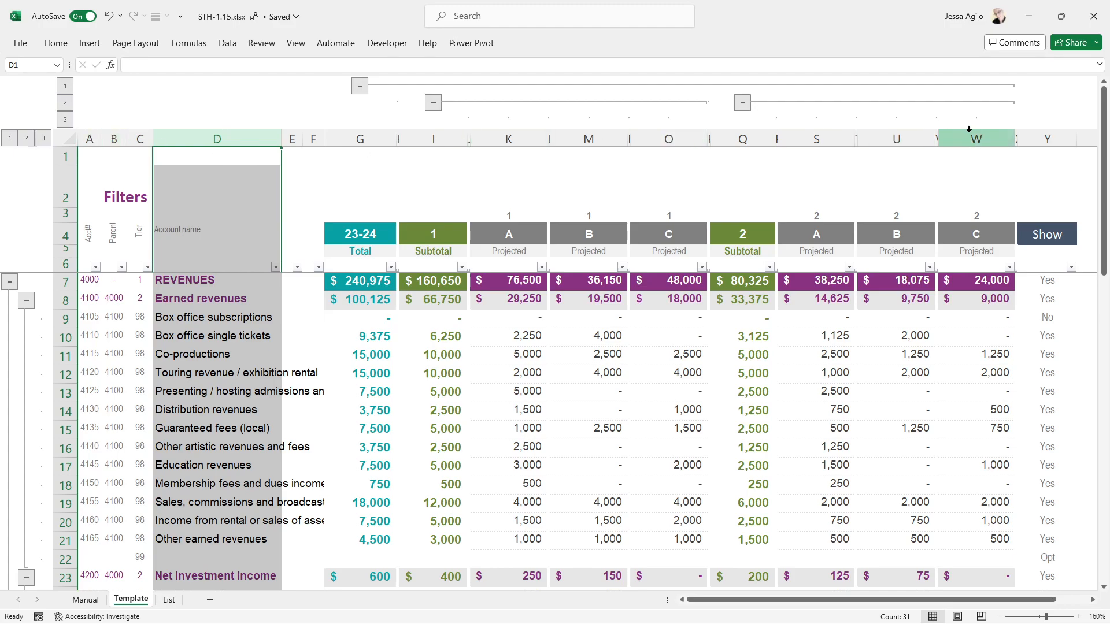
right_click(199, 136)
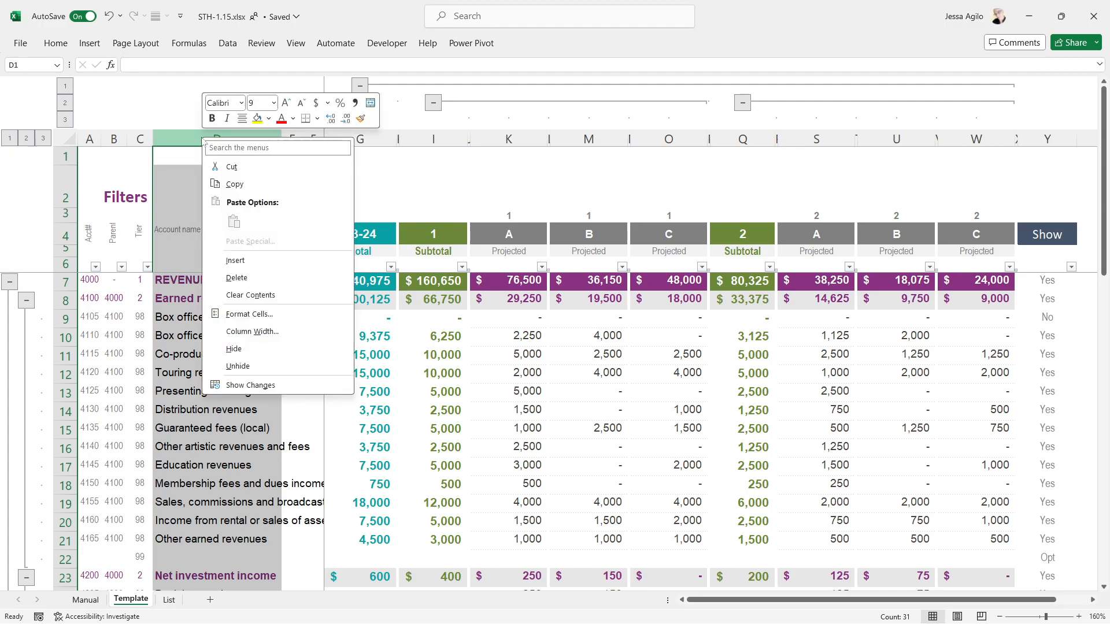
click(235, 261)
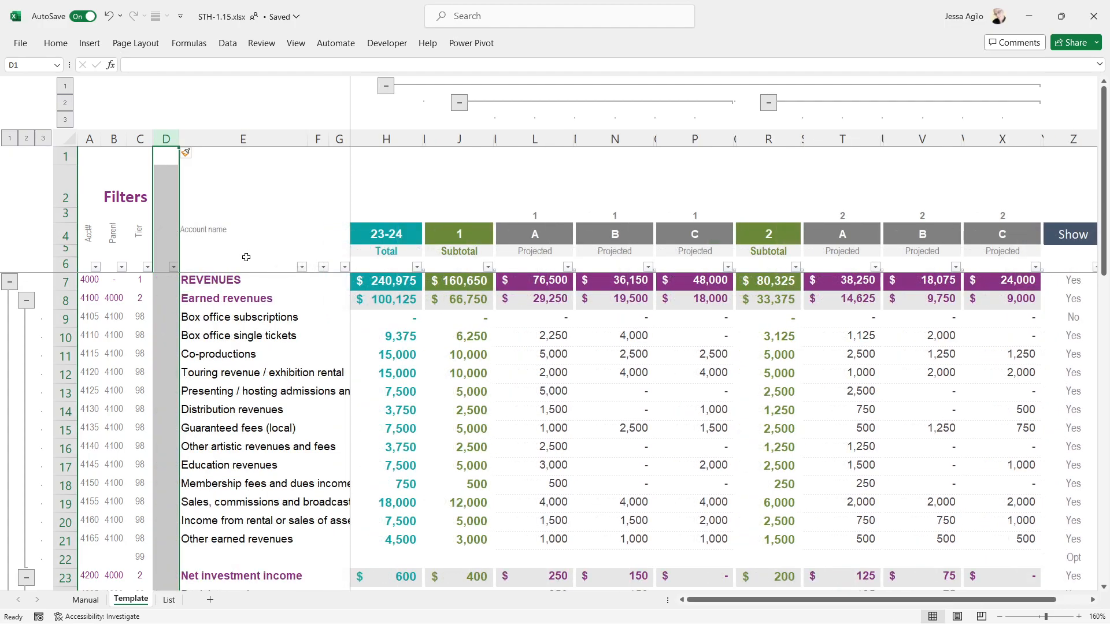
click(174, 268)
click(173, 268)
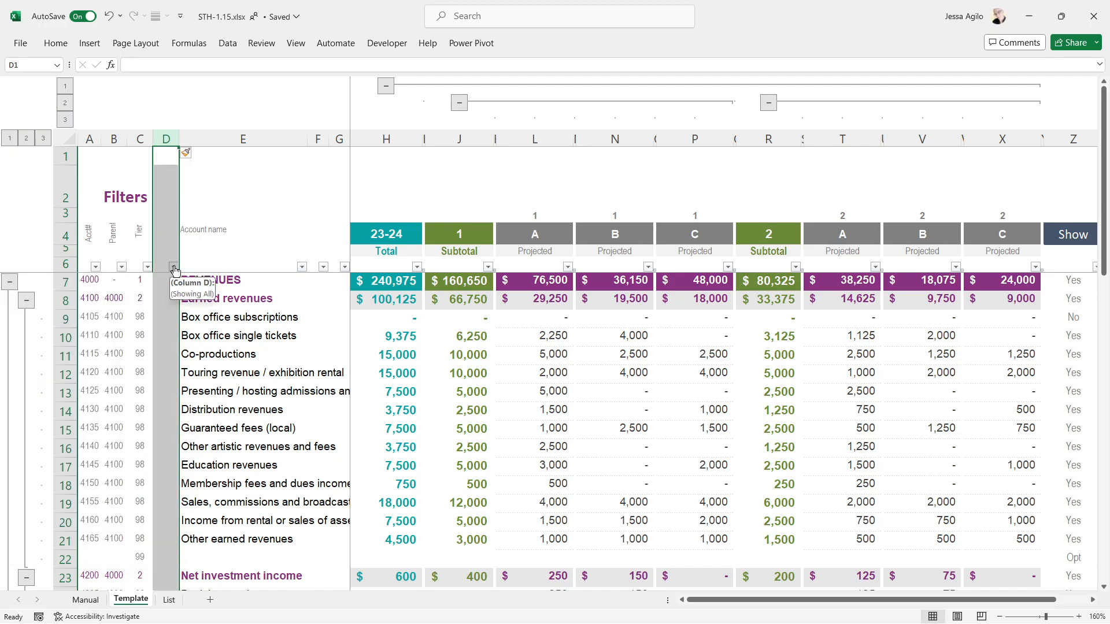
- Insert a blank column before the Acct# column and select row 6 to inspect its filters
click(92, 141)
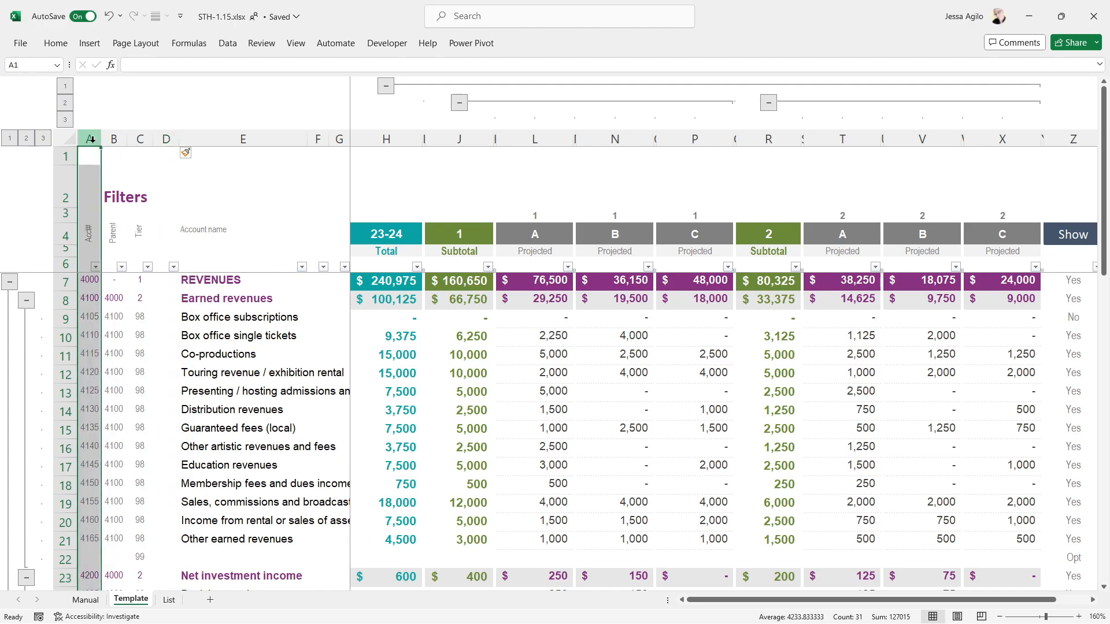
right_click(91, 140)
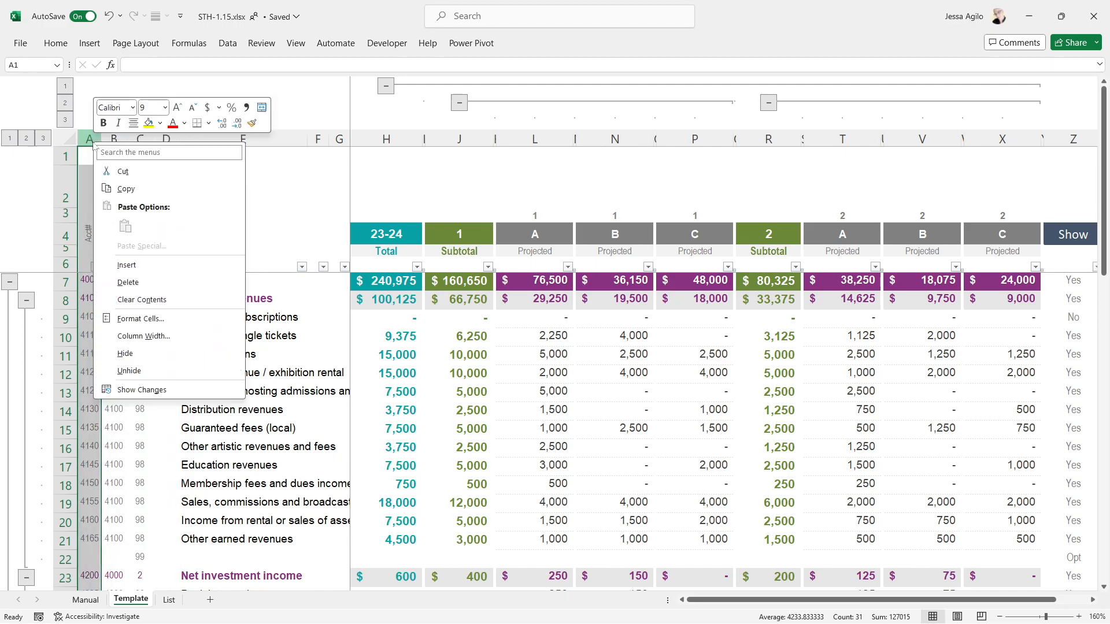
click(133, 265)
click(223, 354)
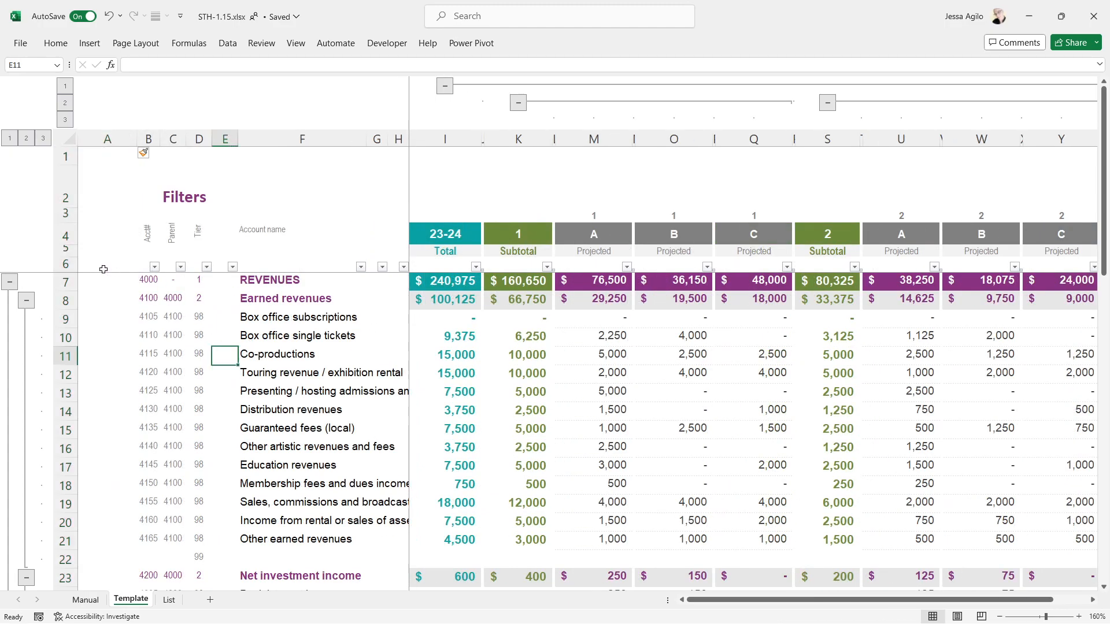
click(72, 266)
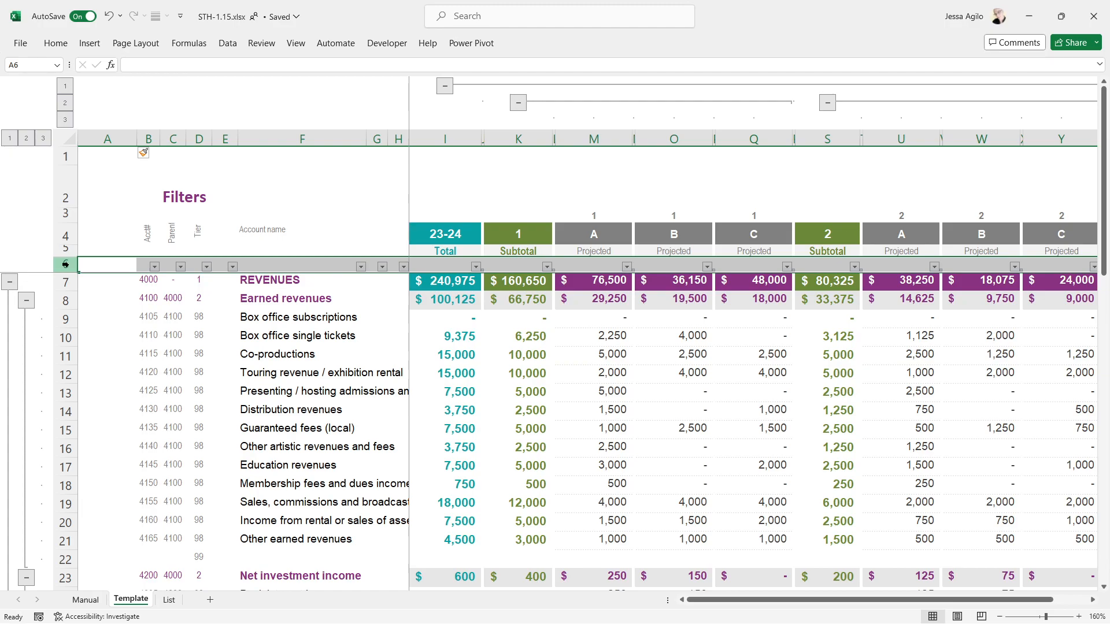
- Enter 4440 in cell A9 and 5550 in cell A11 of the new first column
click(114, 319)
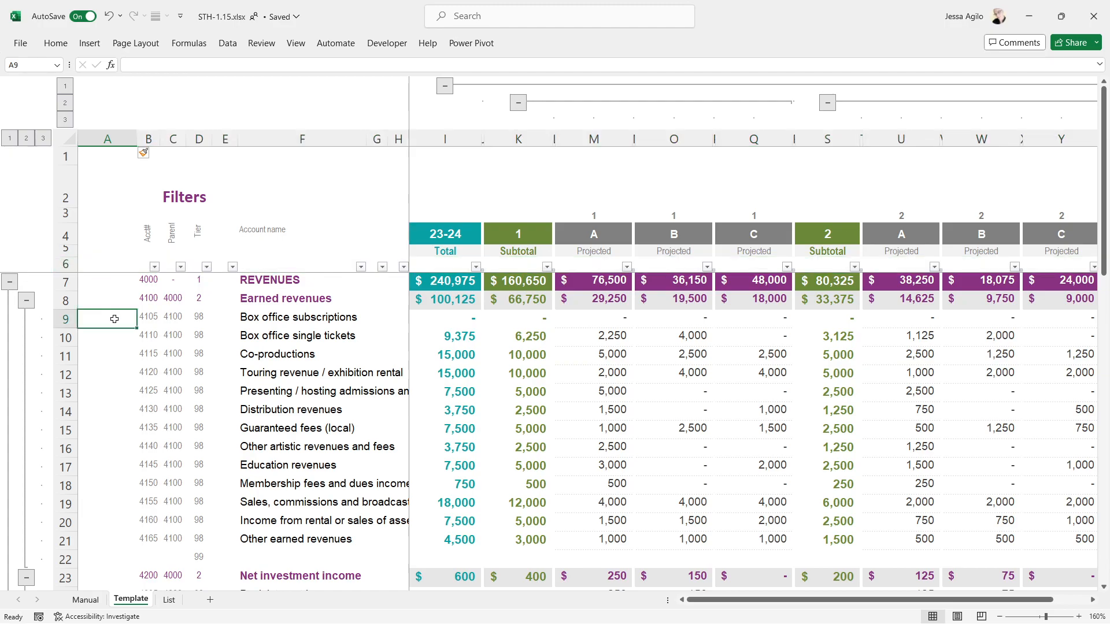
text(44)
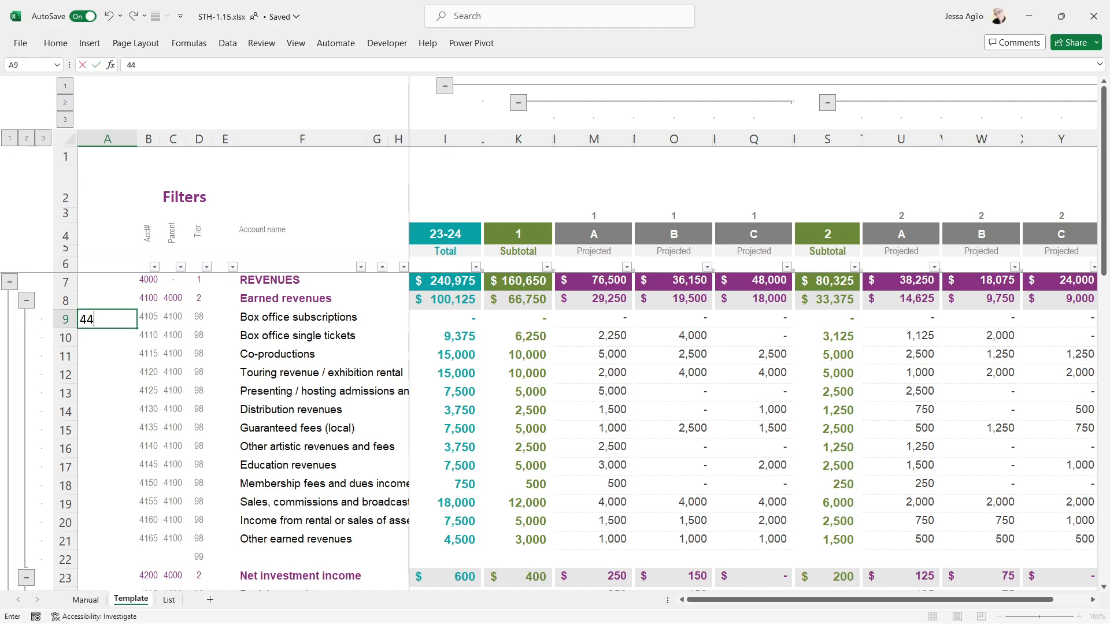
text(40)
click(122, 363)
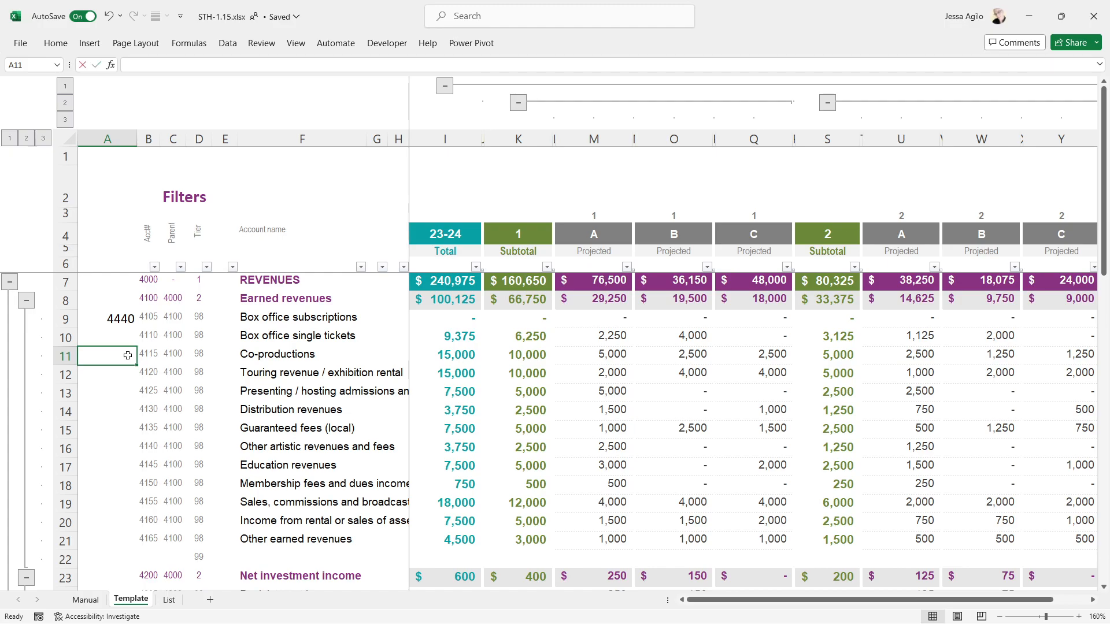
text(5550)
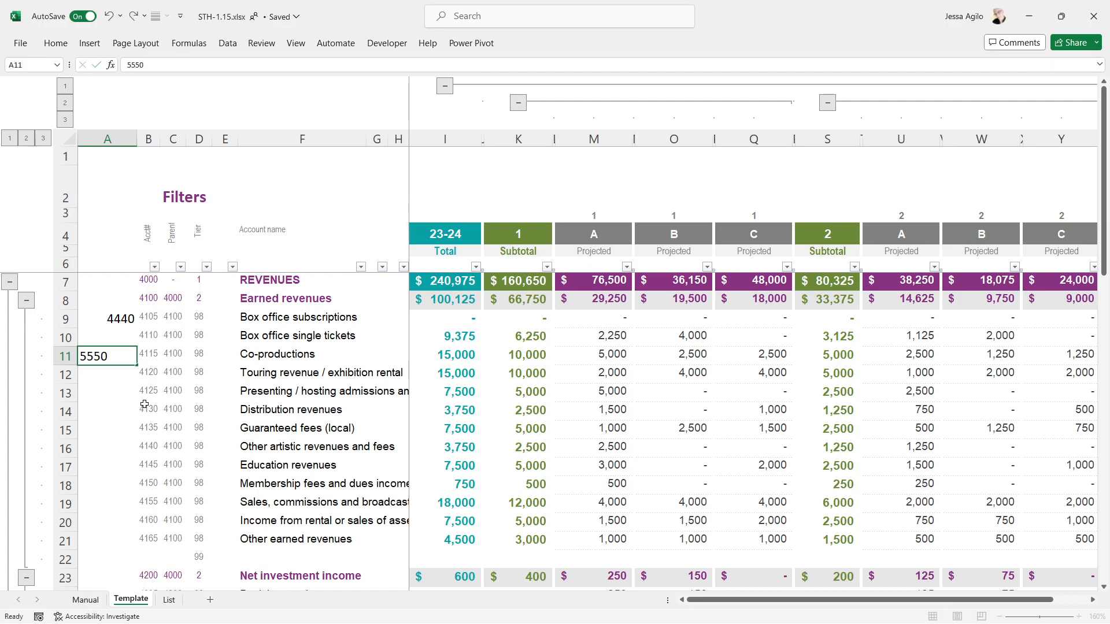
click(144, 407)
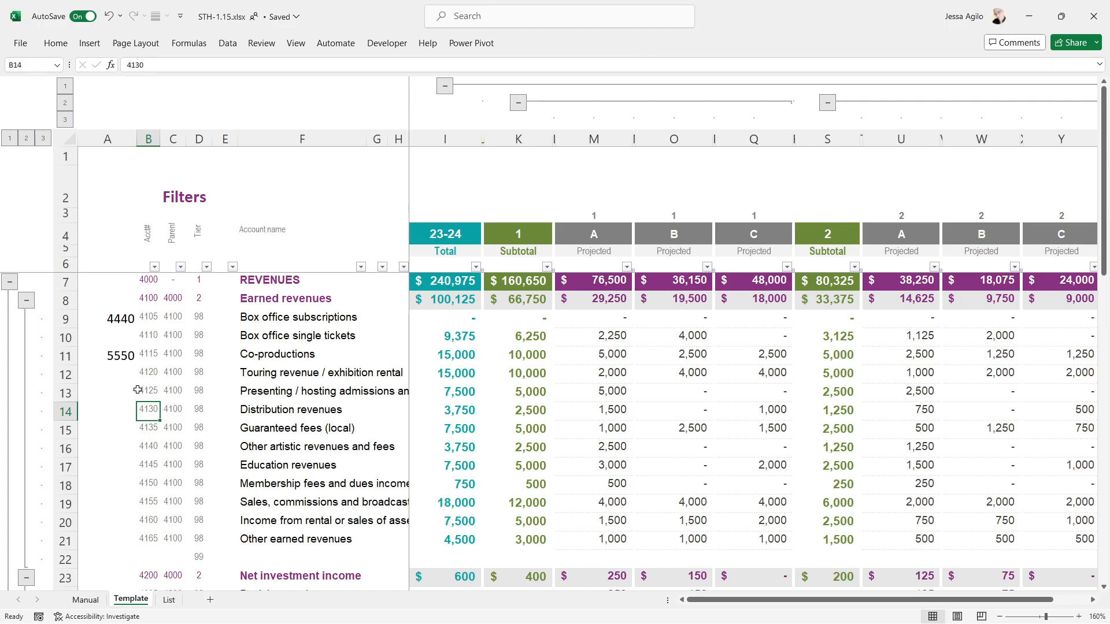
- View the Acct# filter options and compare cells A9 and A11 with their account names and the unfiltered cell A6
click(155, 267)
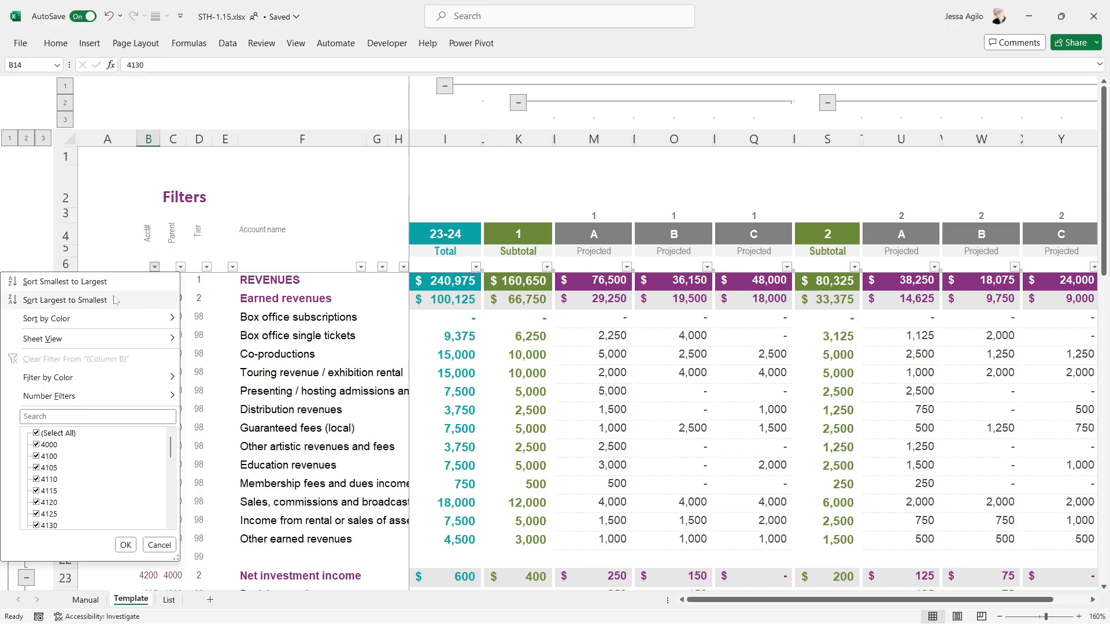
click(126, 220)
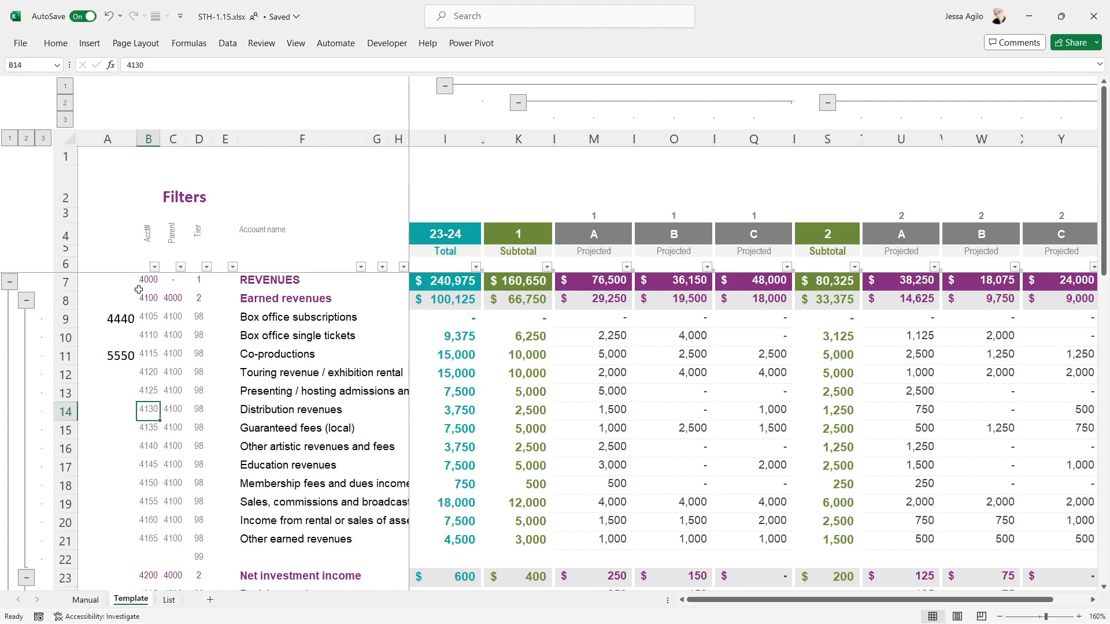
click(129, 322)
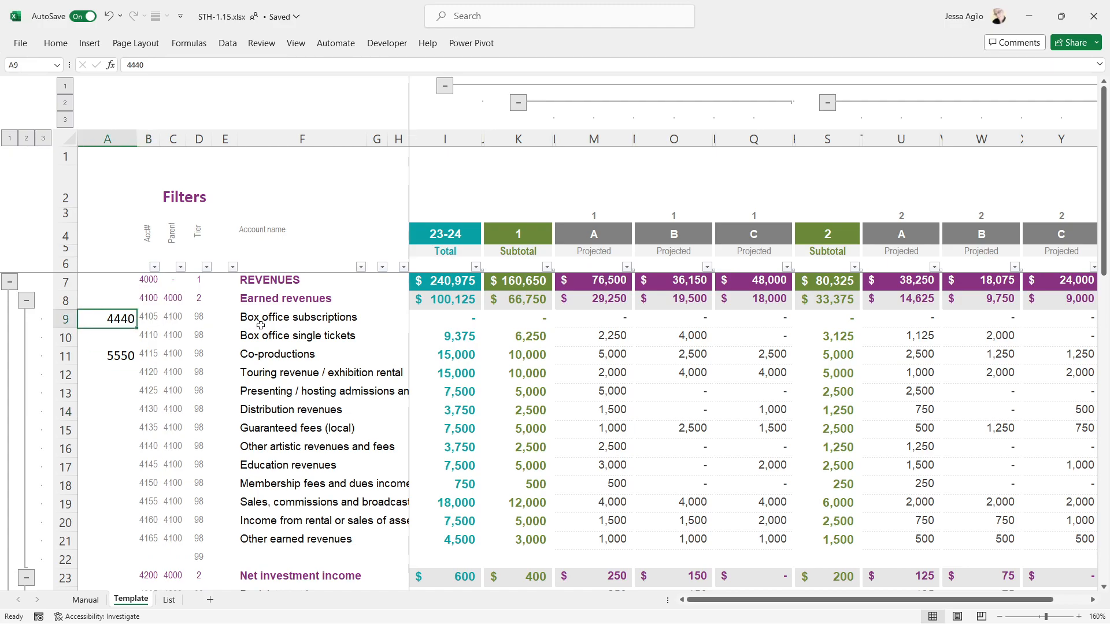
click(321, 317)
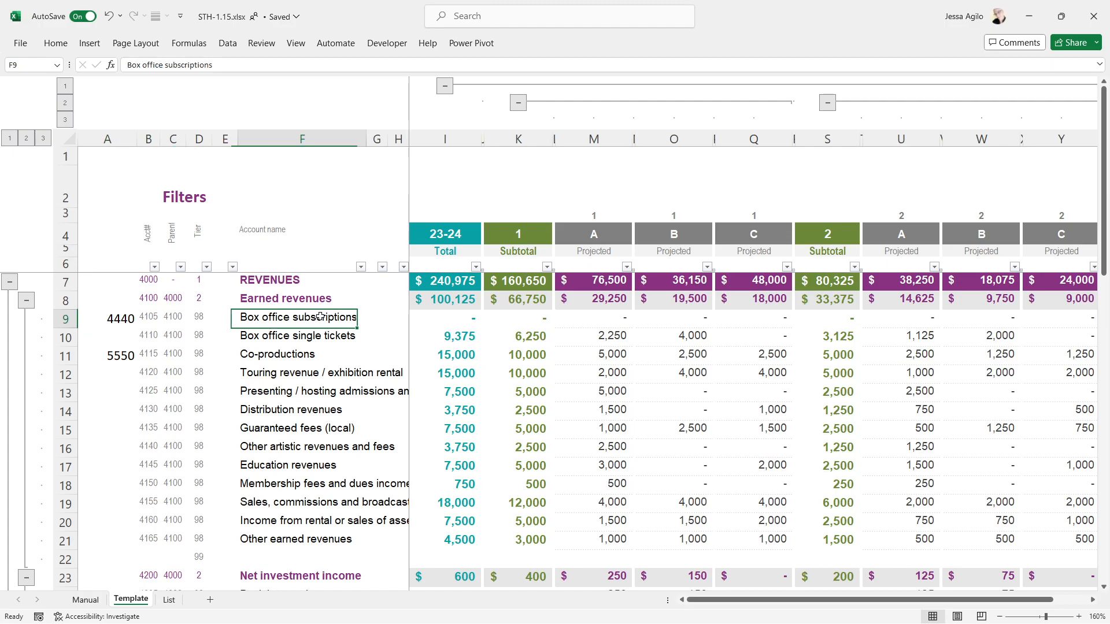
click(109, 355)
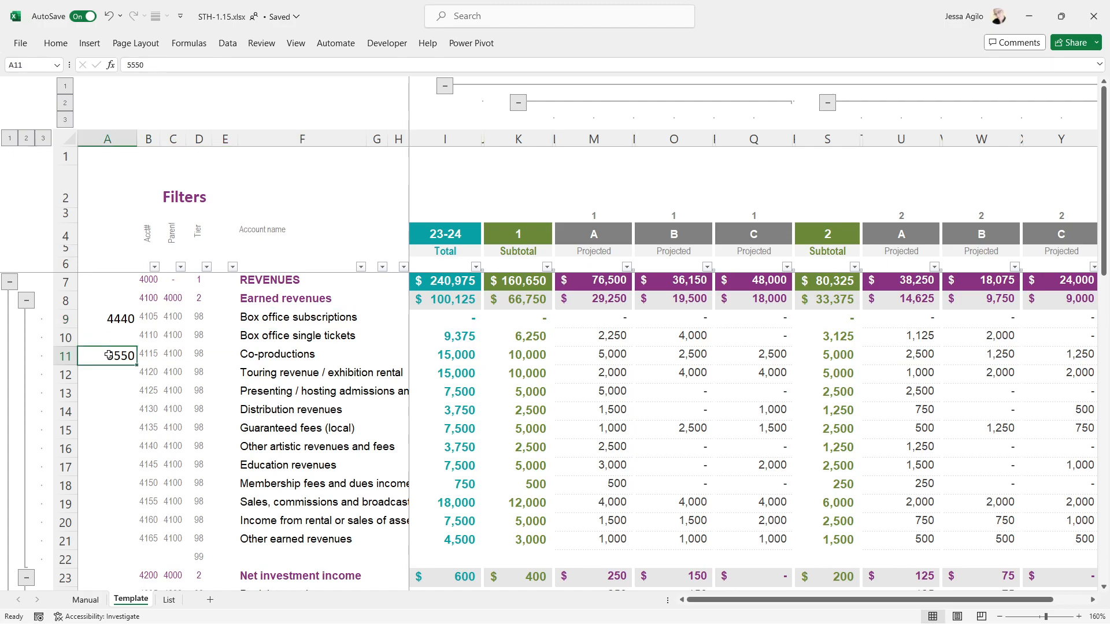
click(280, 357)
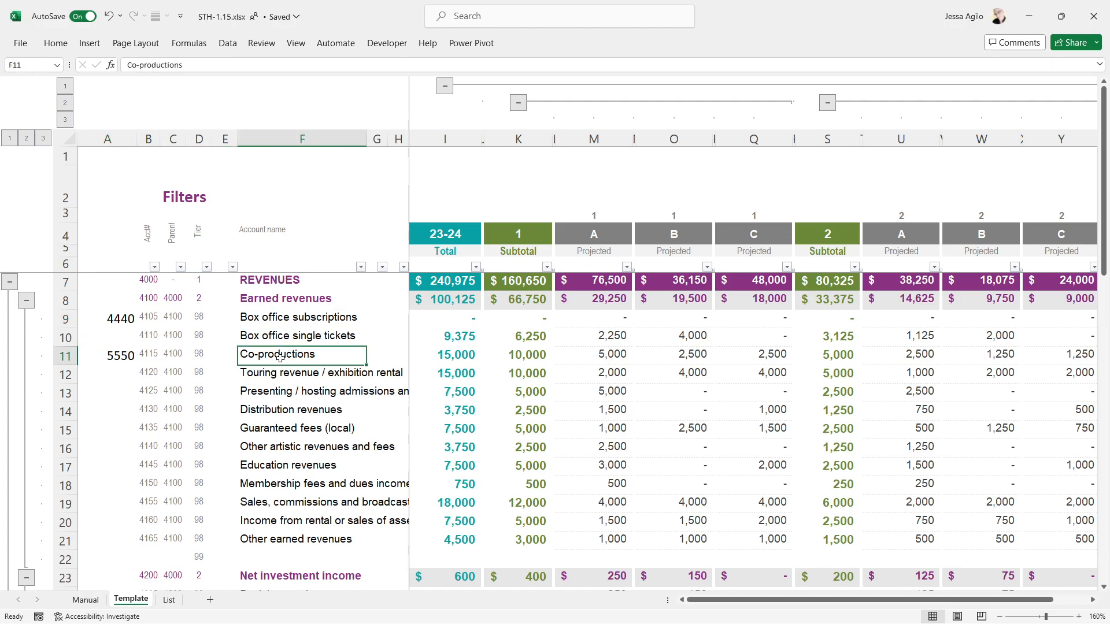
click(106, 263)
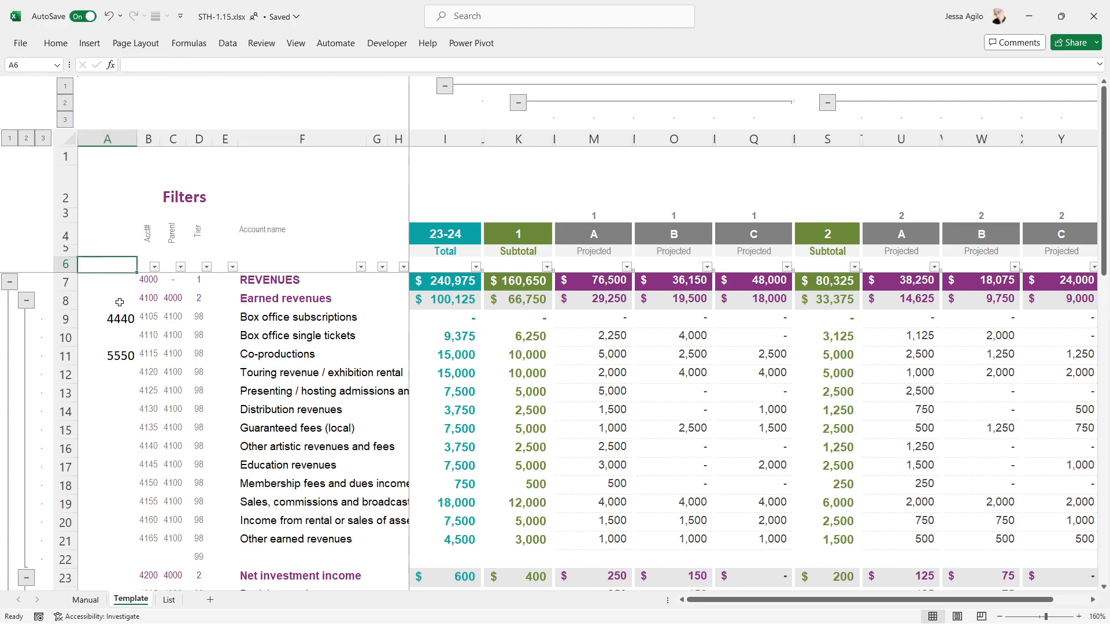
- Sort the rows by the Acct# column from largest to smallest and check the entries in cells A9 and A11
click(155, 267)
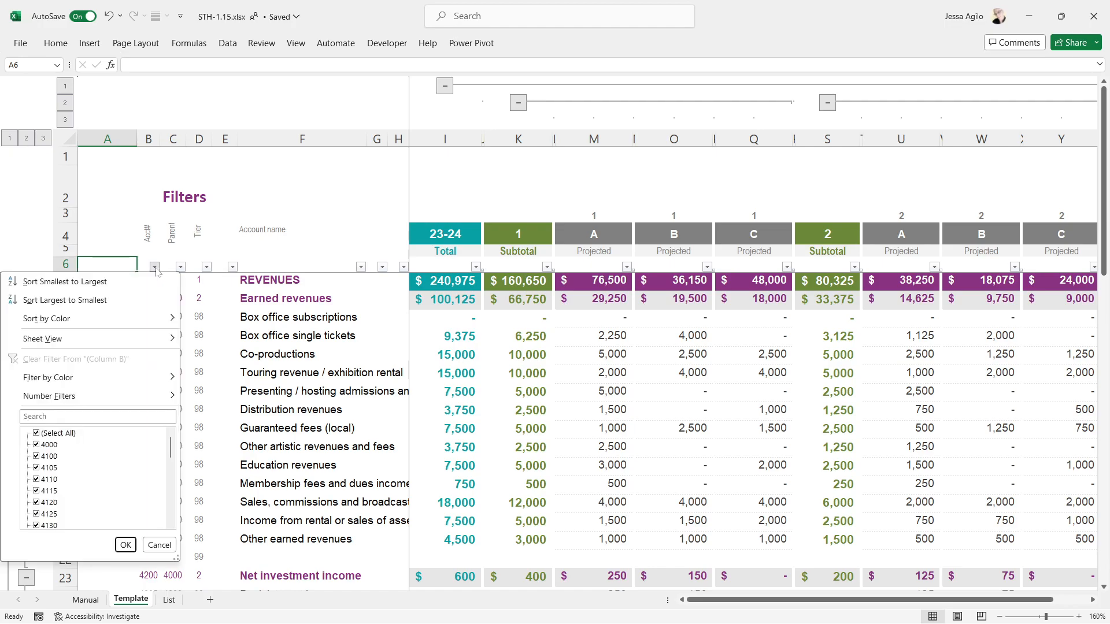
click(123, 283)
drag(120, 318, 120, 369)
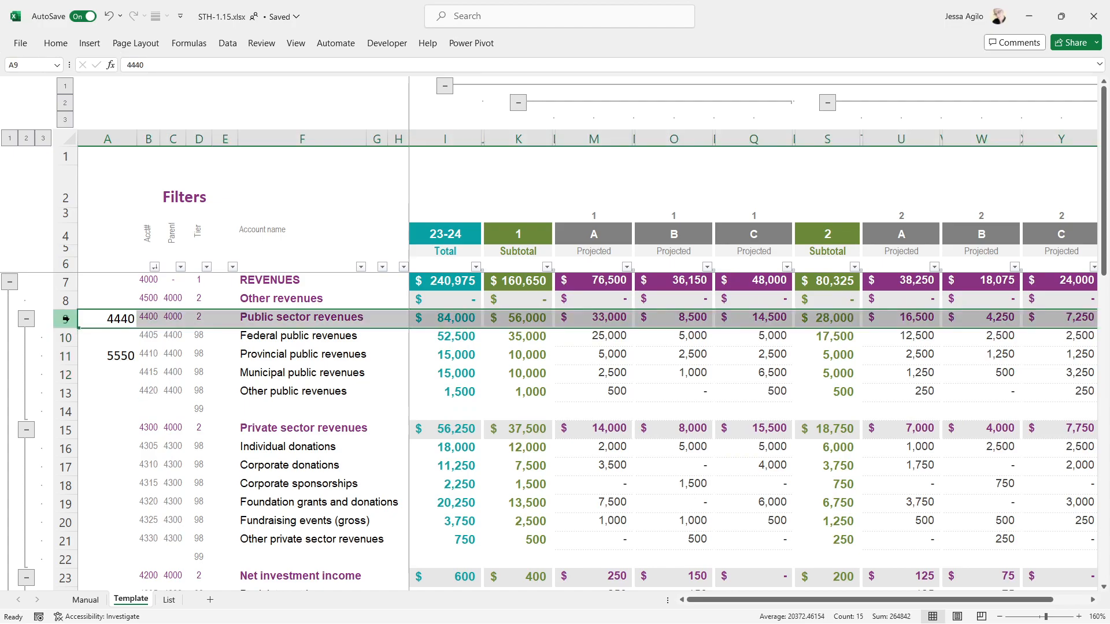
click(116, 313)
click(120, 373)
click(115, 314)
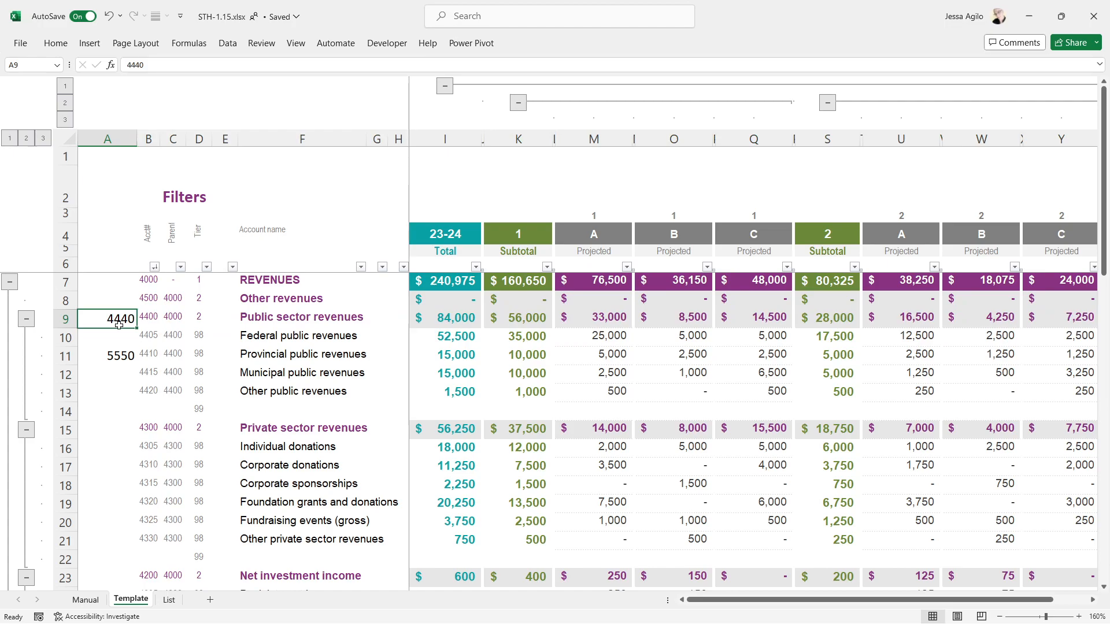
- Sort the rows by the Acct# column from smallest to largest and inspect the cells beside the 4440 entry
click(155, 266)
click(111, 285)
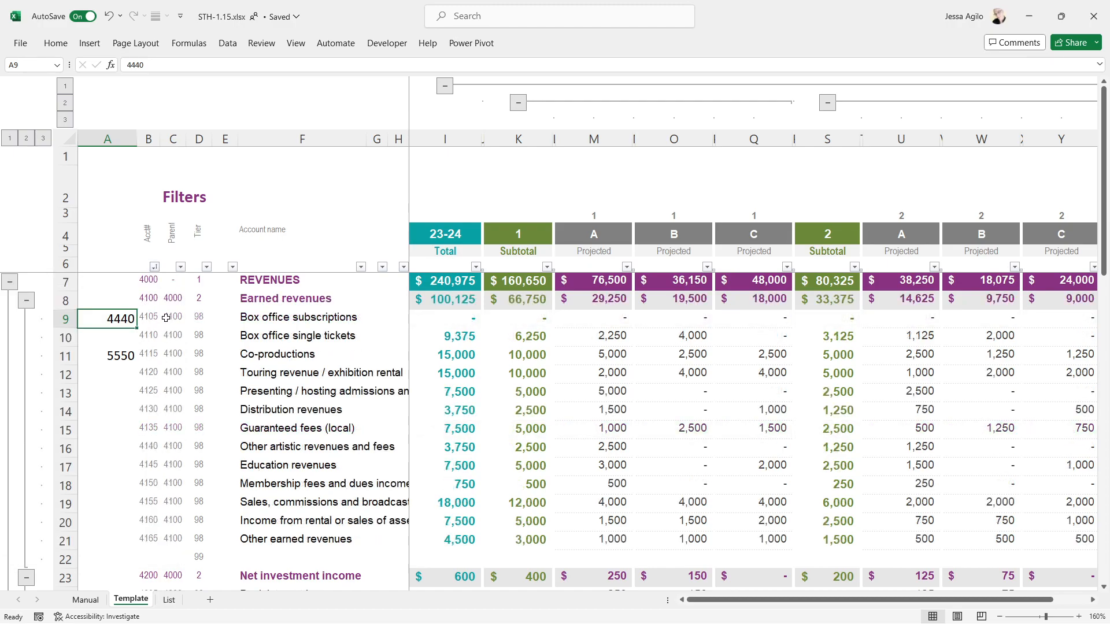
click(166, 318)
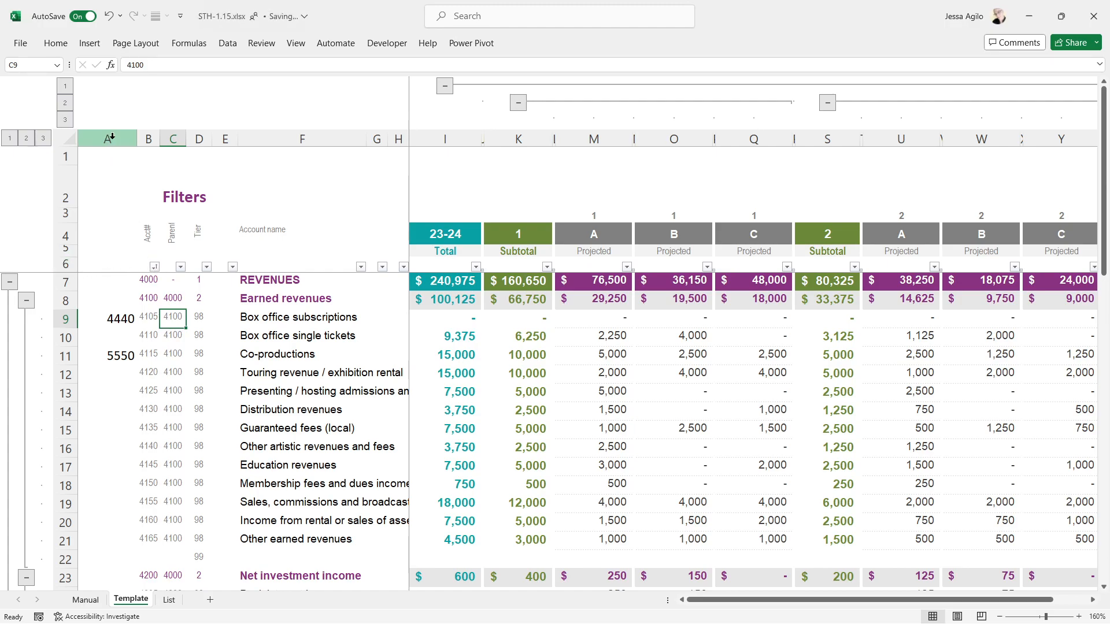
- Remove and reapply the row 6 filters so they include the new first column, and view that column's filter options
click(69, 264)
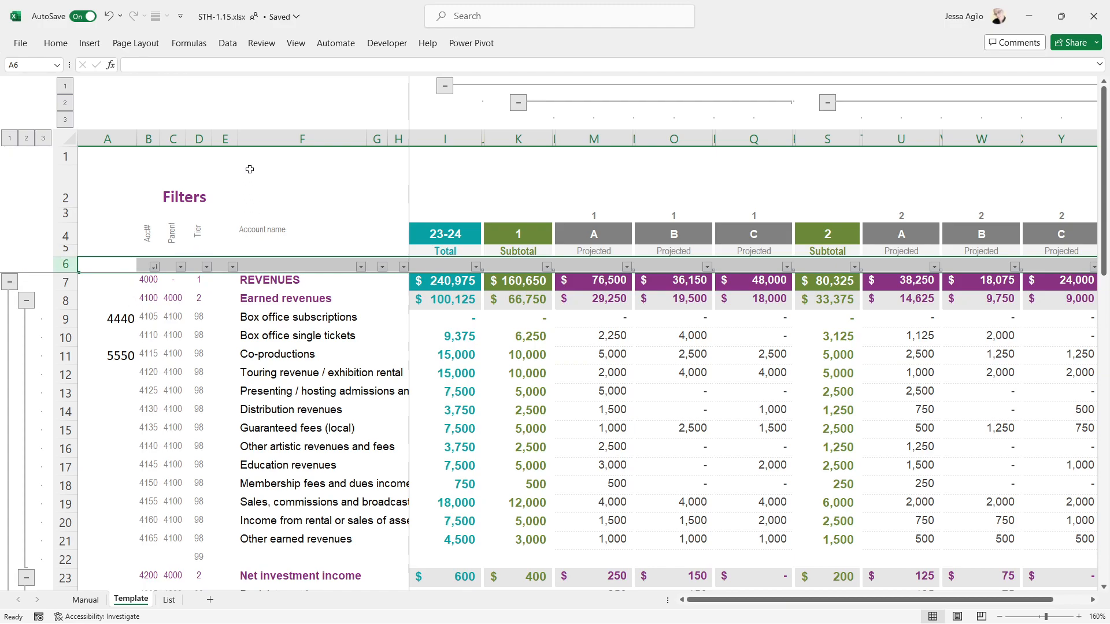
click(228, 44)
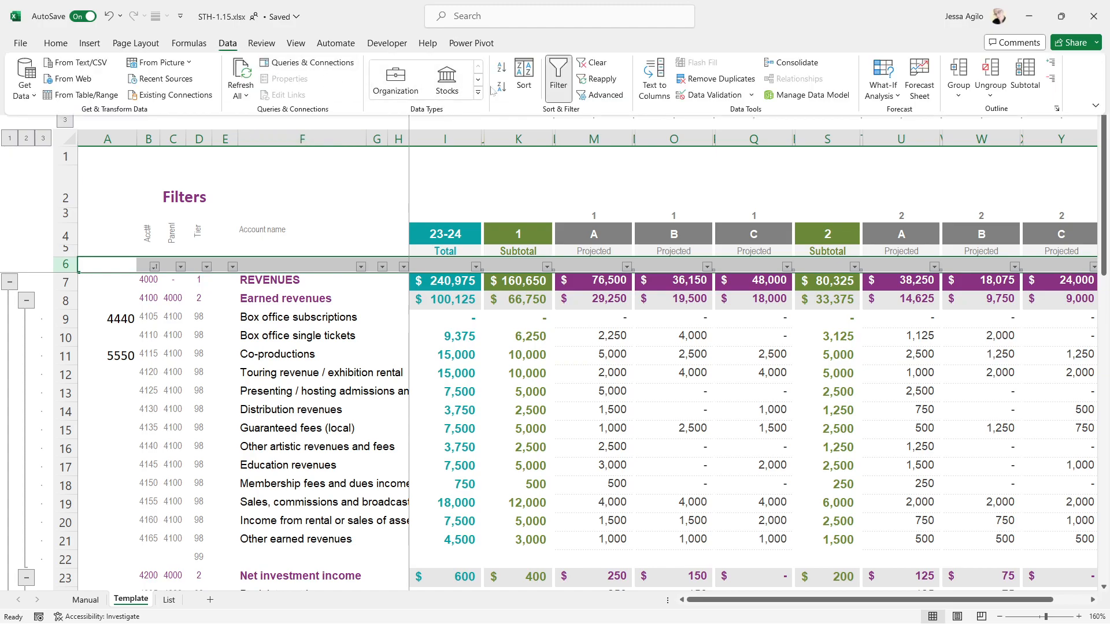
click(558, 78)
click(225, 45)
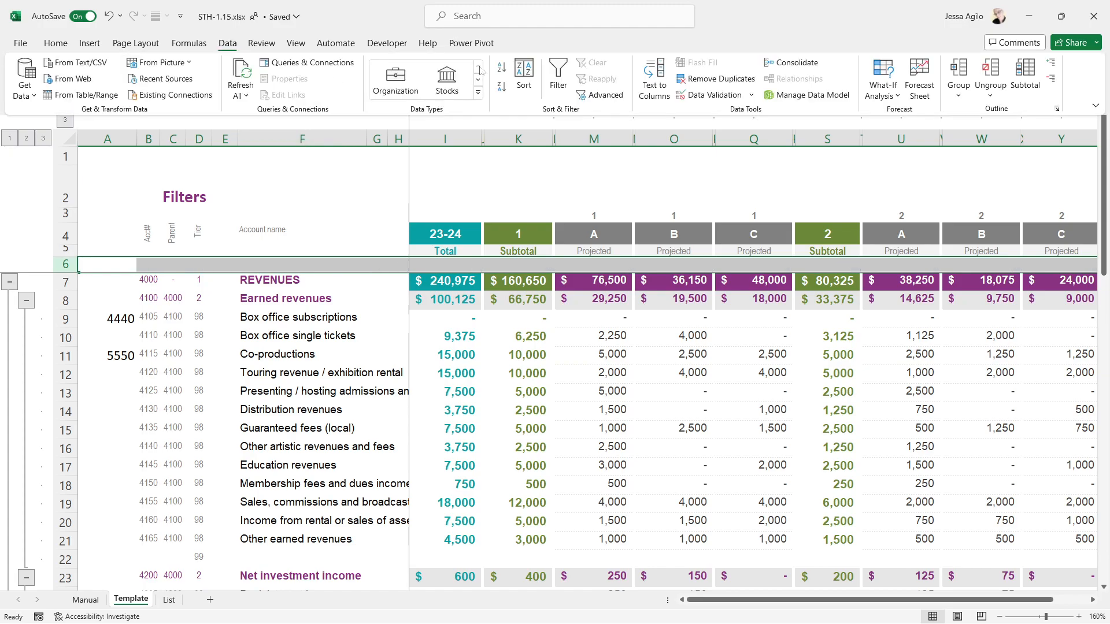
click(559, 78)
click(180, 348)
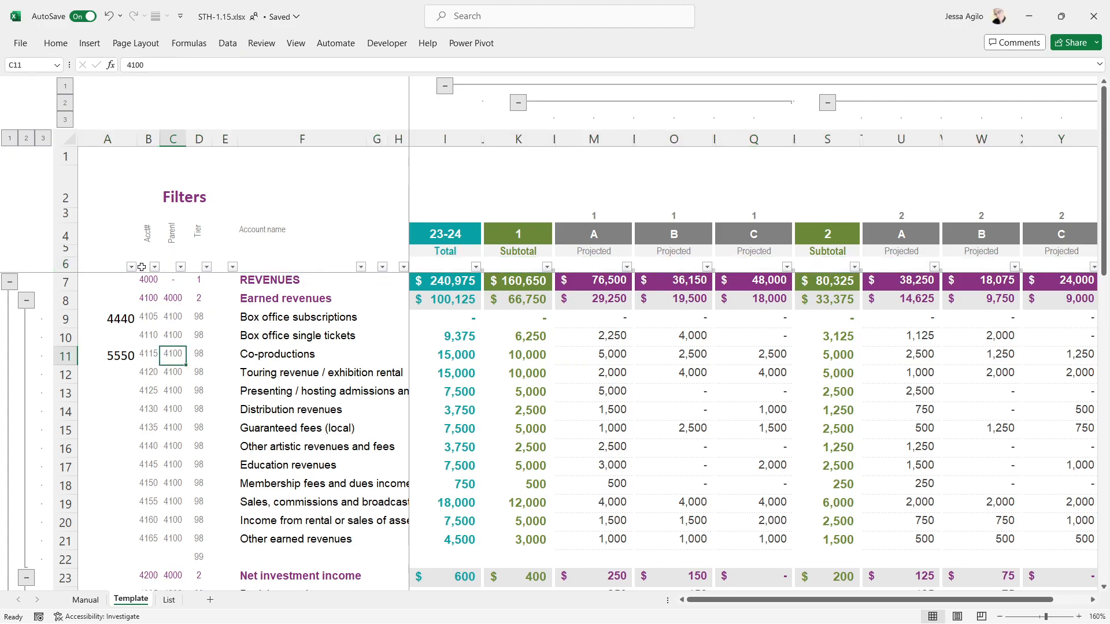
click(131, 267)
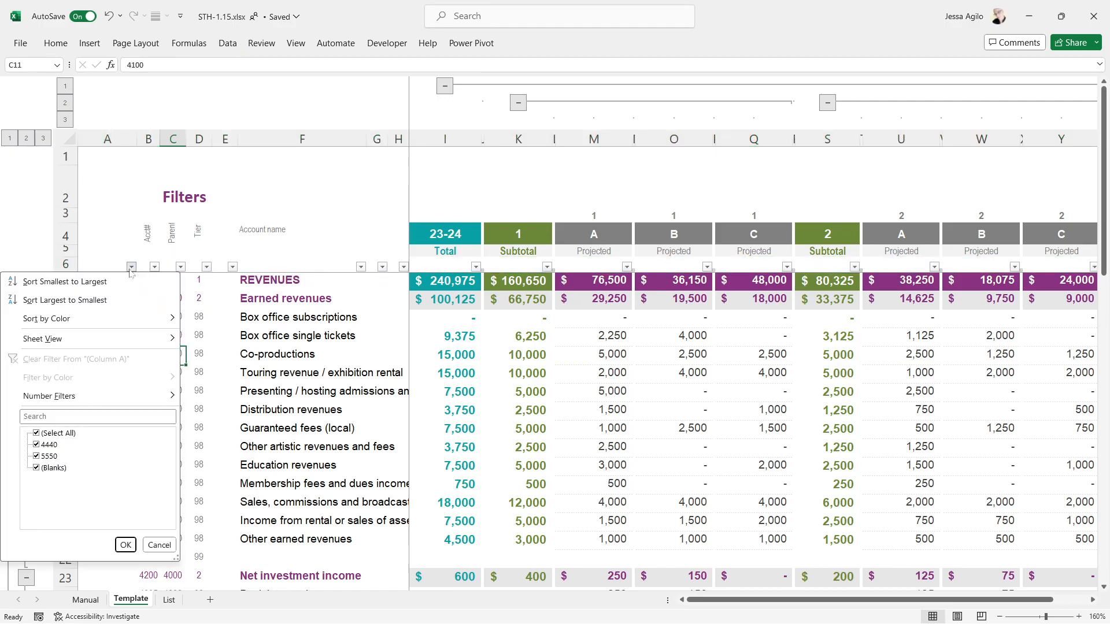
click(131, 267)
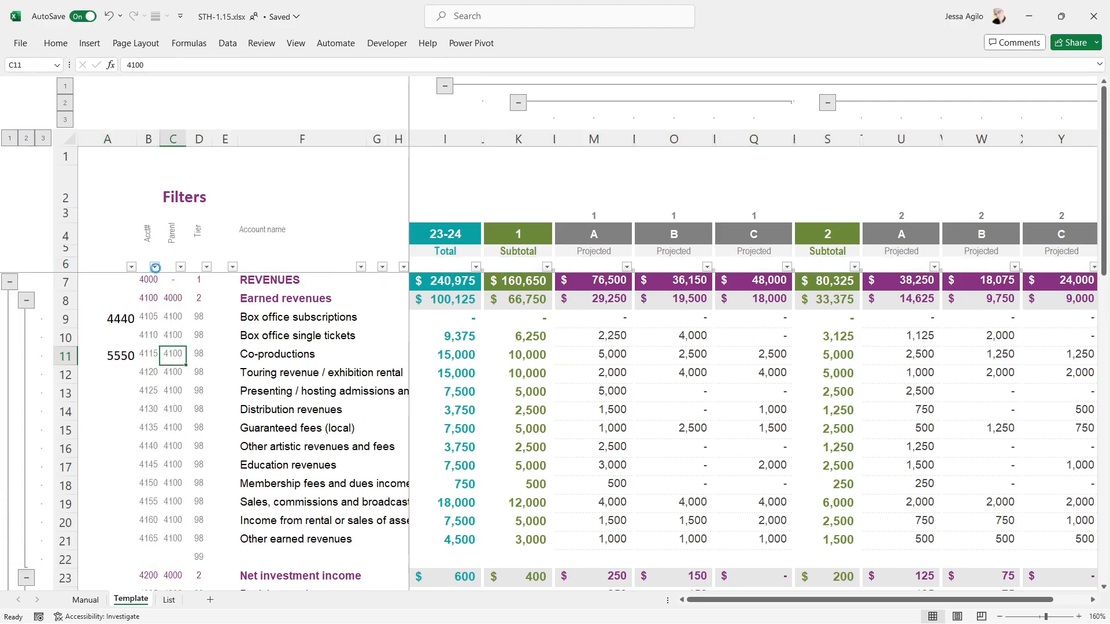
- Sort the rows by Acct# from largest to smallest and compare the 4440 and 5550 entries with their account names
click(155, 266)
click(65, 301)
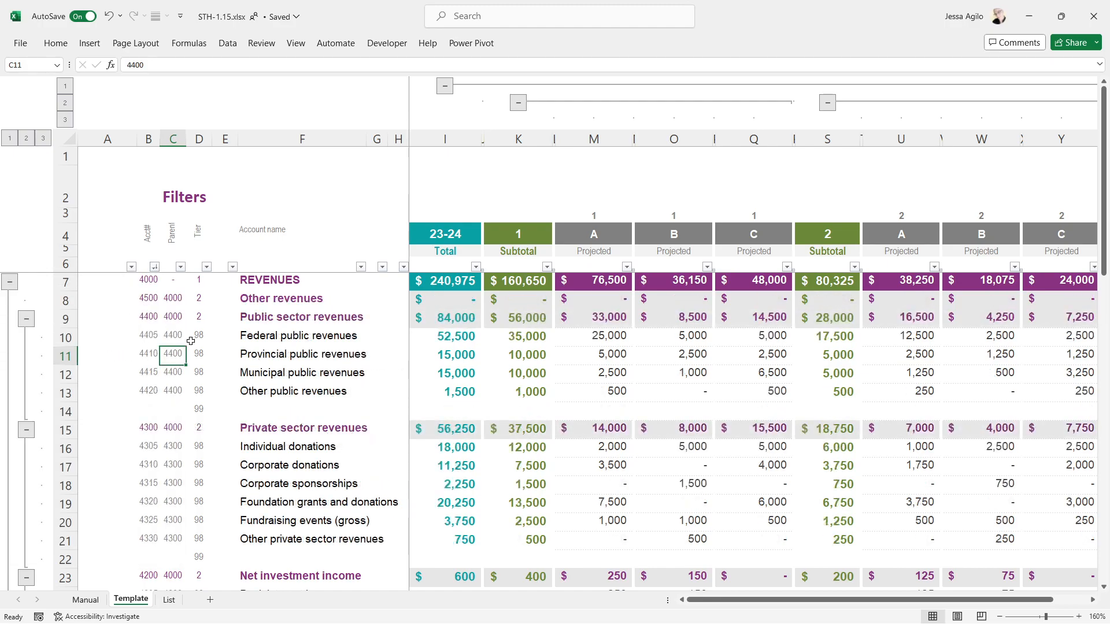
click(115, 320)
scroll(114, 320, down, 5)
click(115, 377)
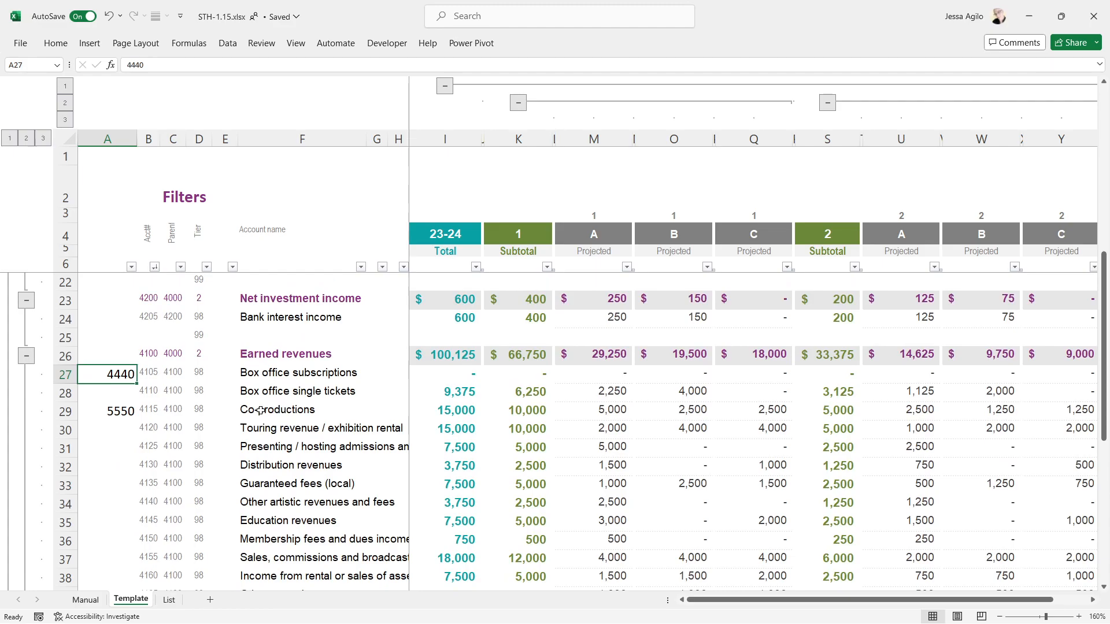
click(238, 412)
click(120, 413)
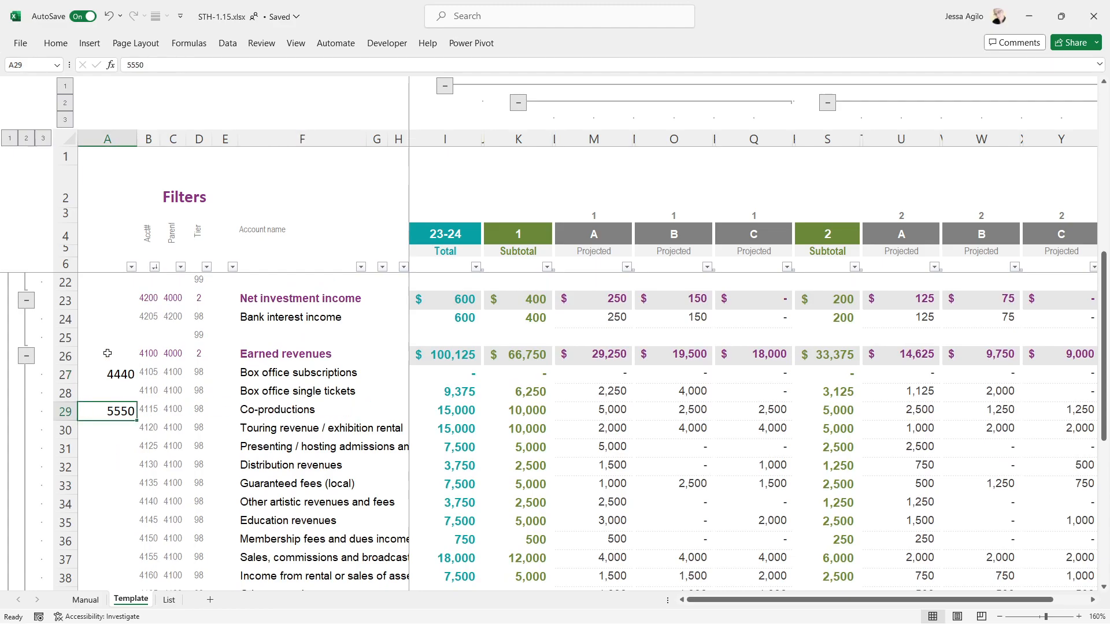
- Delete the inserted first column containing the 4440 and 5550 entries
click(113, 139)
right_click(114, 139)
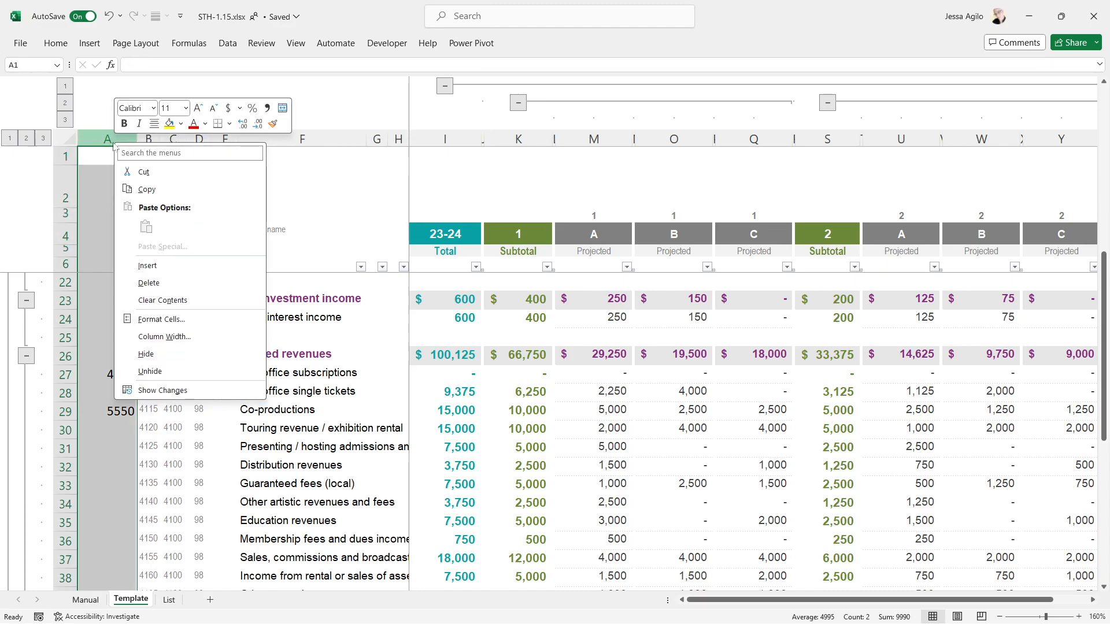
click(147, 288)
click(292, 298)
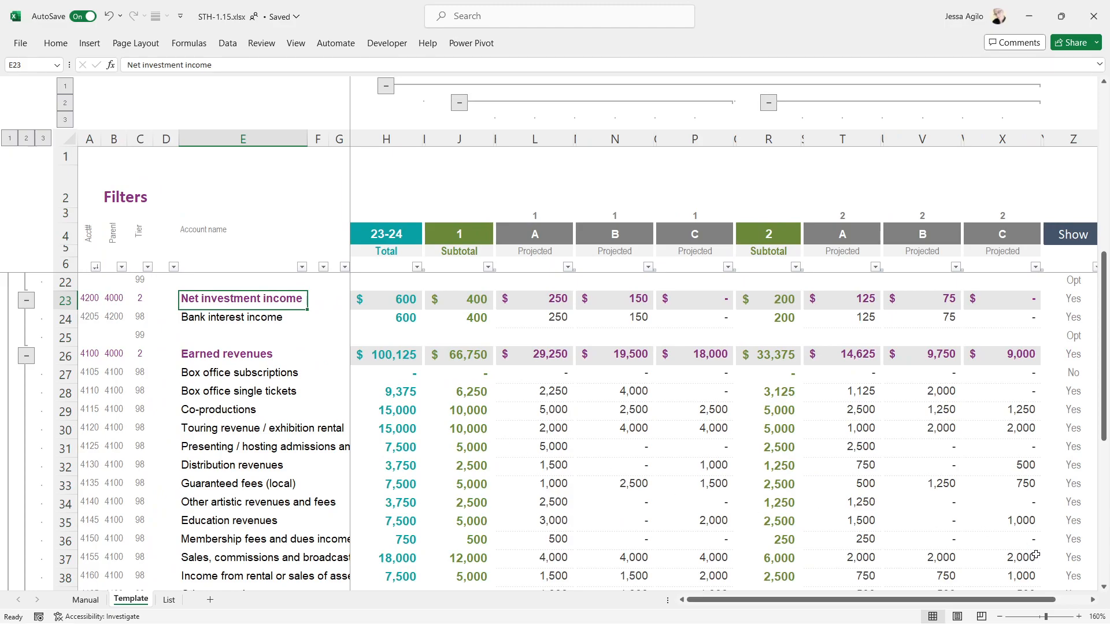
- Insert a column at AA, just after the Show column, and inspect its row 6 cell
click(1093, 600)
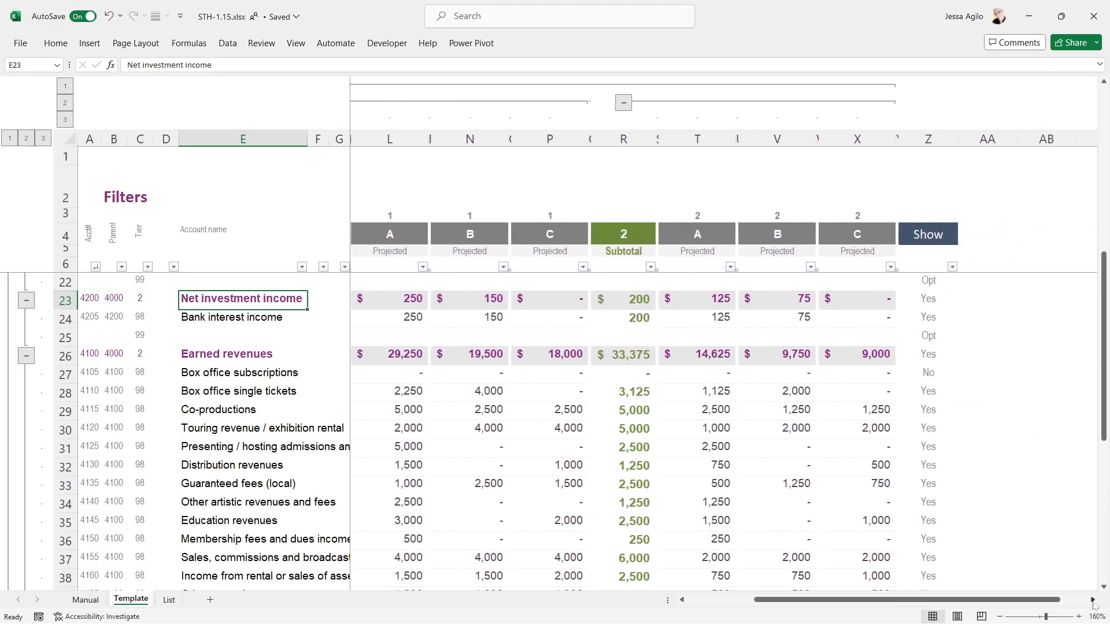
click(1092, 601)
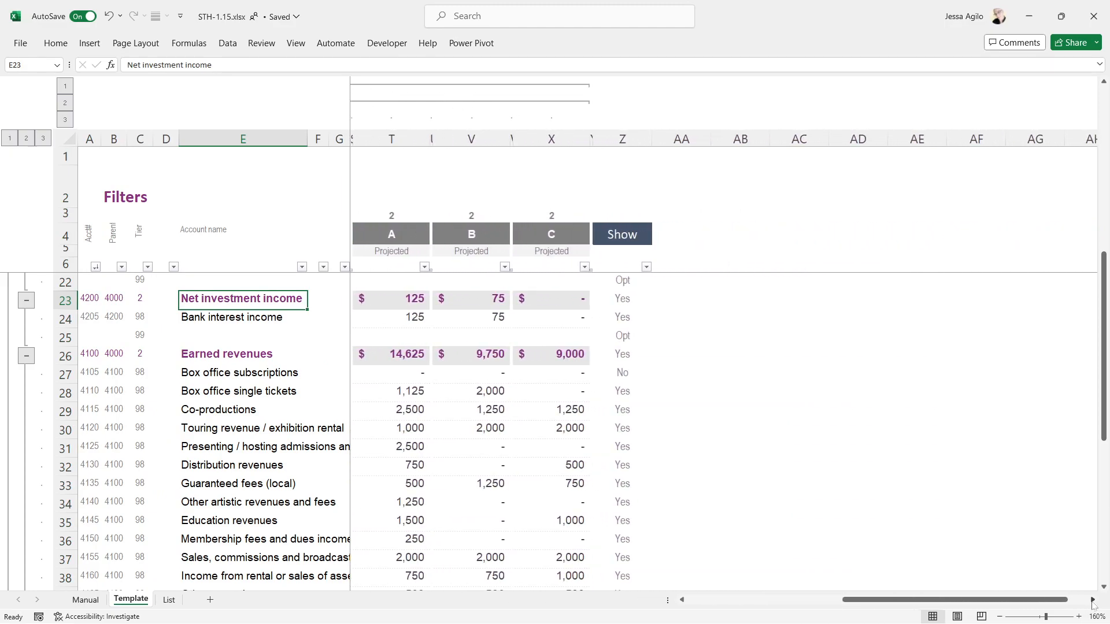
click(702, 161)
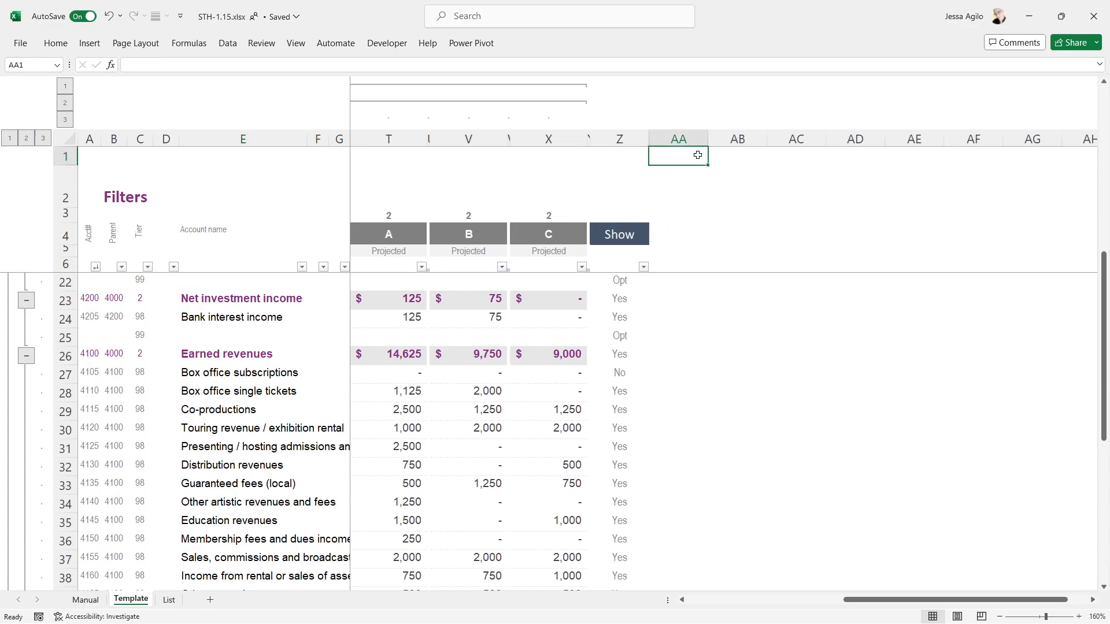
click(686, 140)
right_click(688, 141)
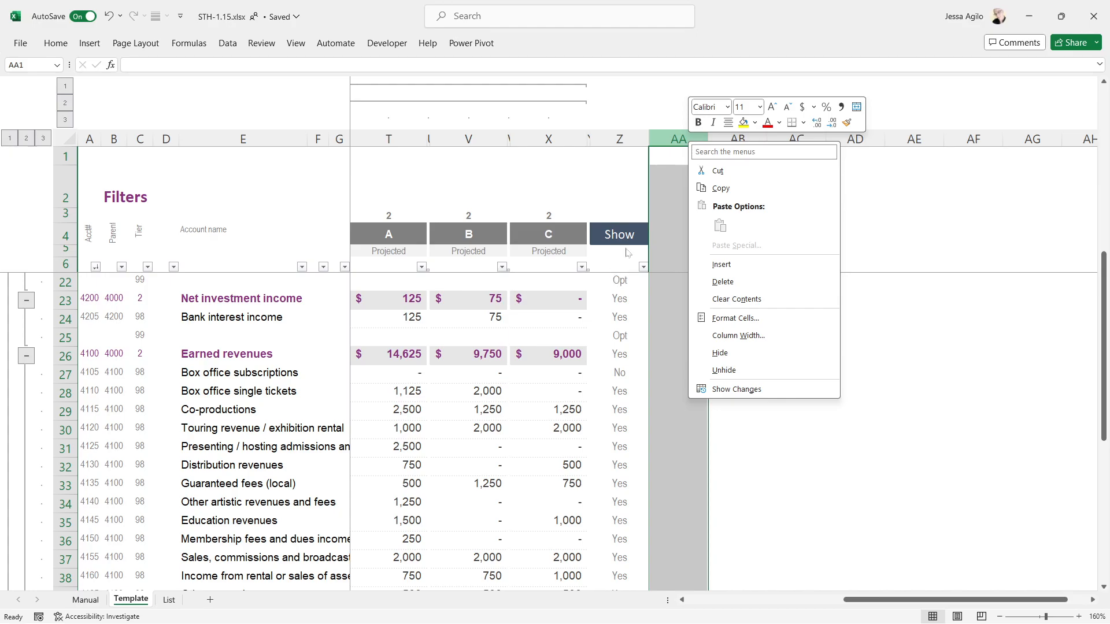
click(721, 265)
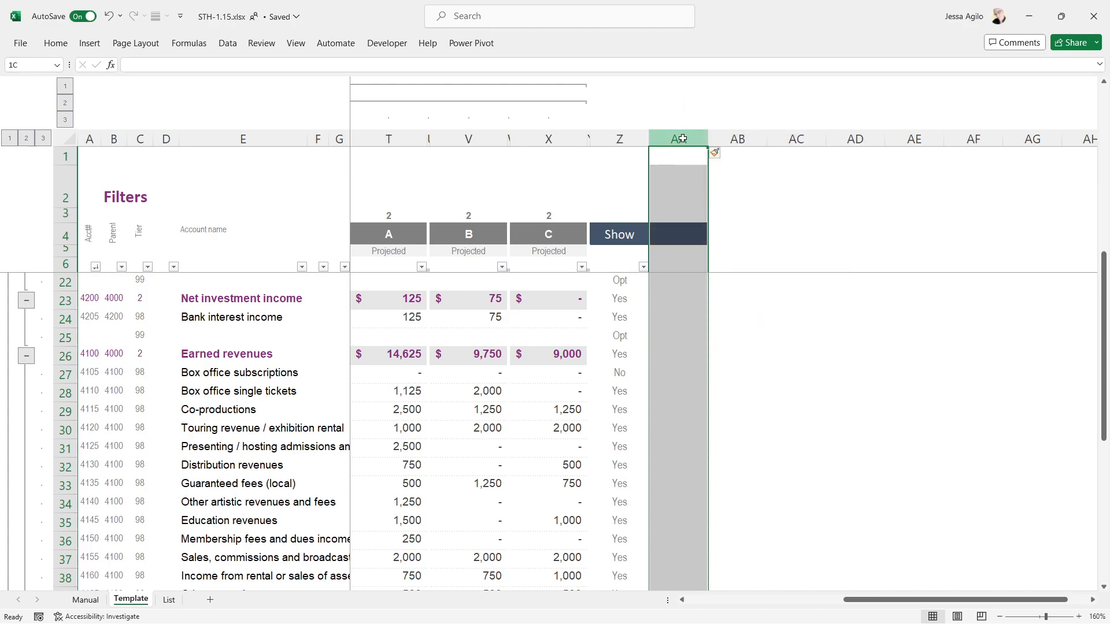
click(669, 262)
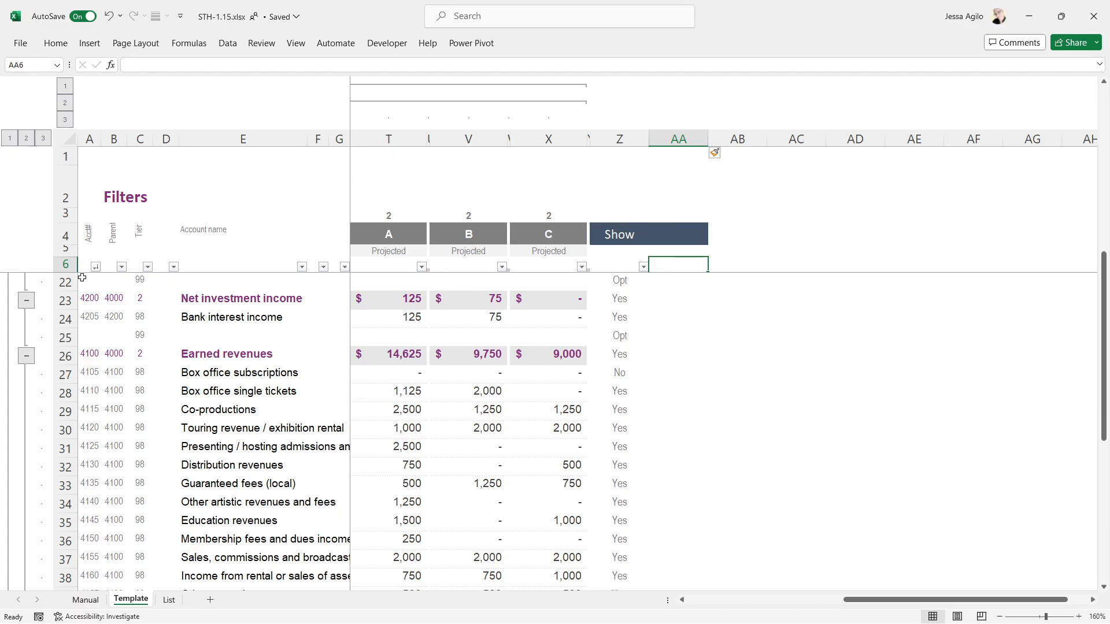
- Remove and reapply the row 6 filters so they cover column AA, and view that column's filter options
click(66, 264)
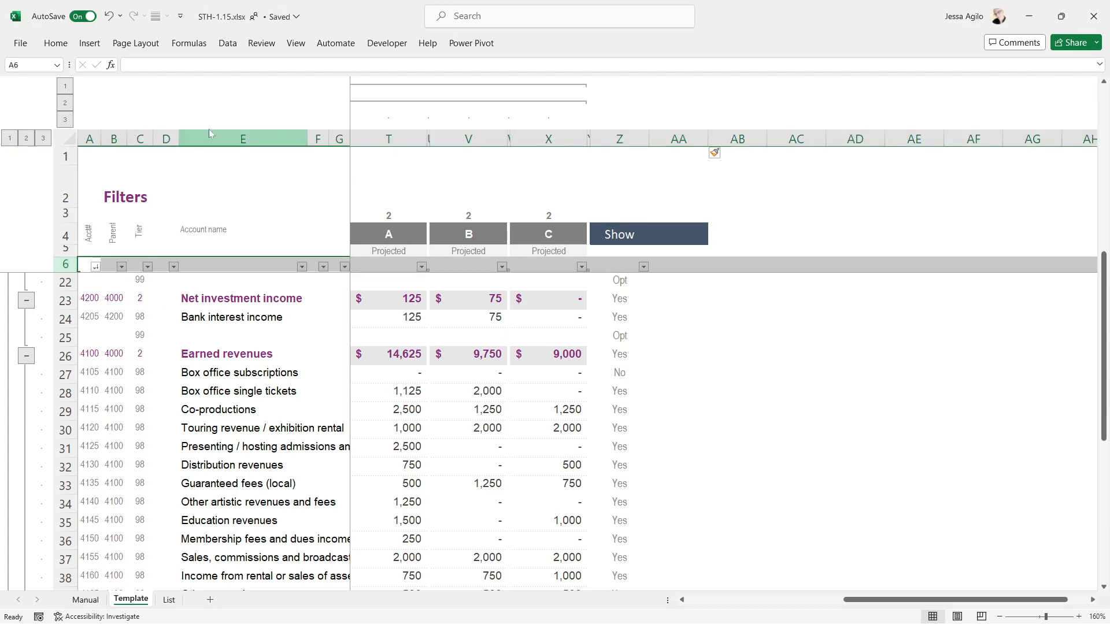
click(227, 43)
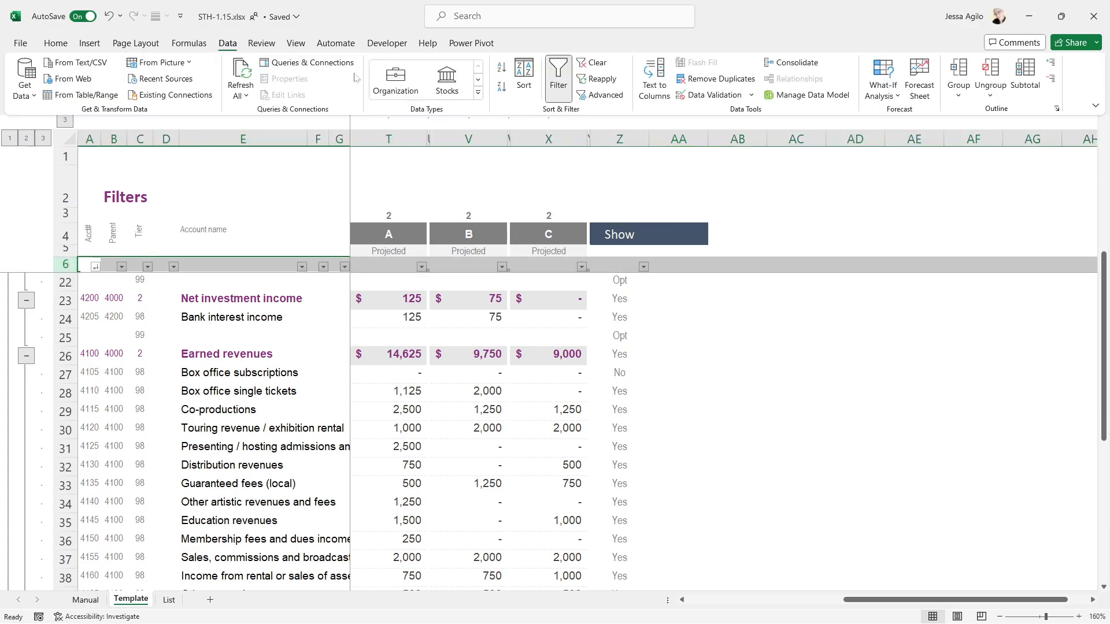
click(559, 75)
click(227, 43)
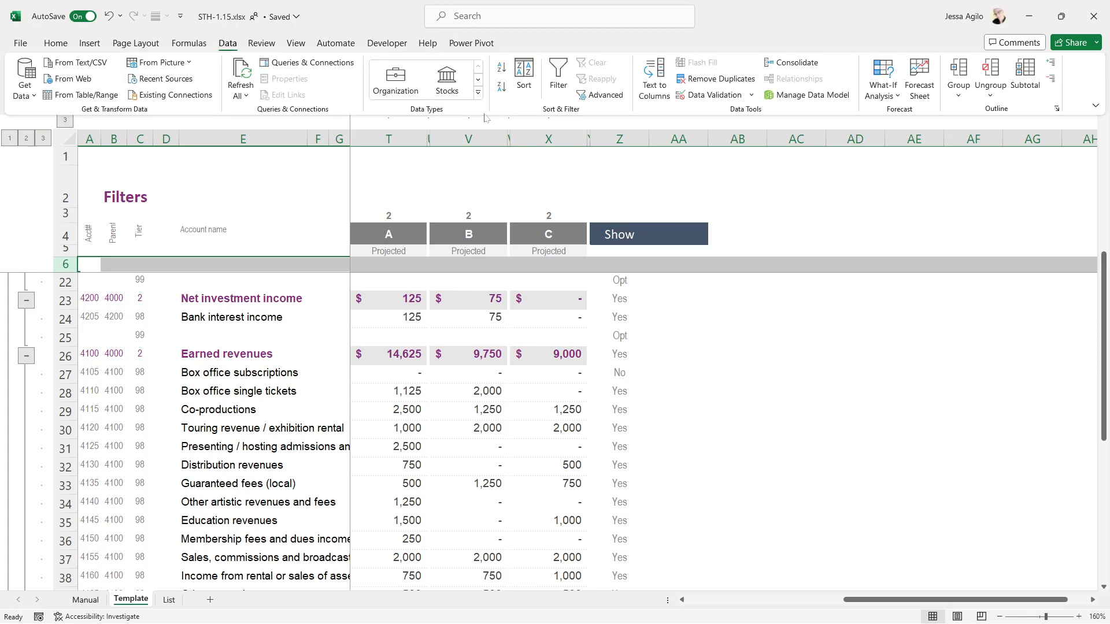
click(559, 75)
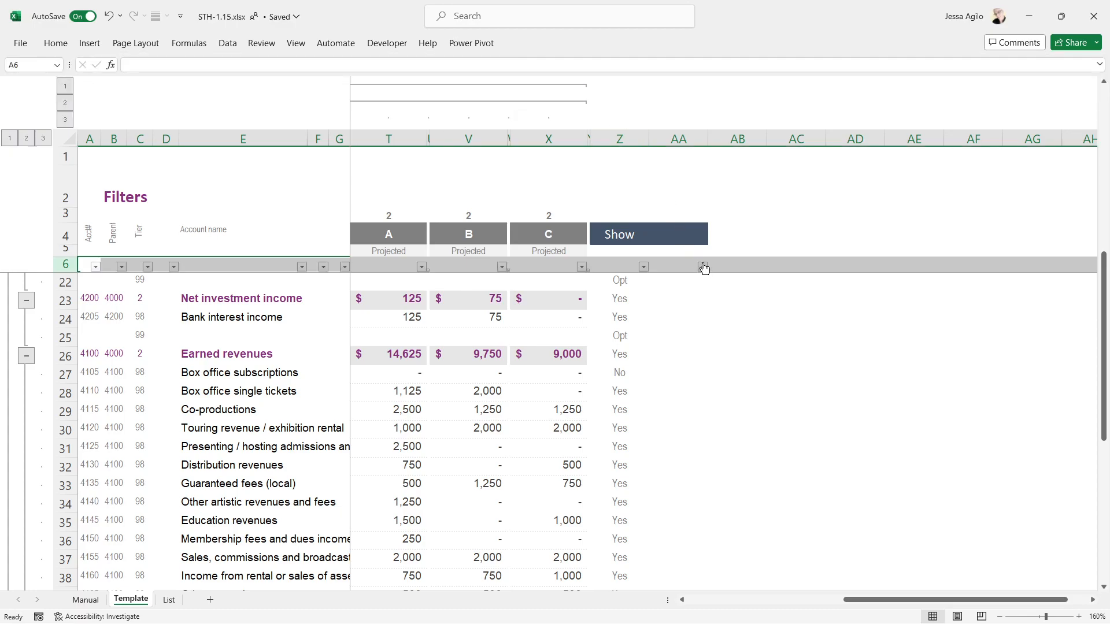
click(703, 266)
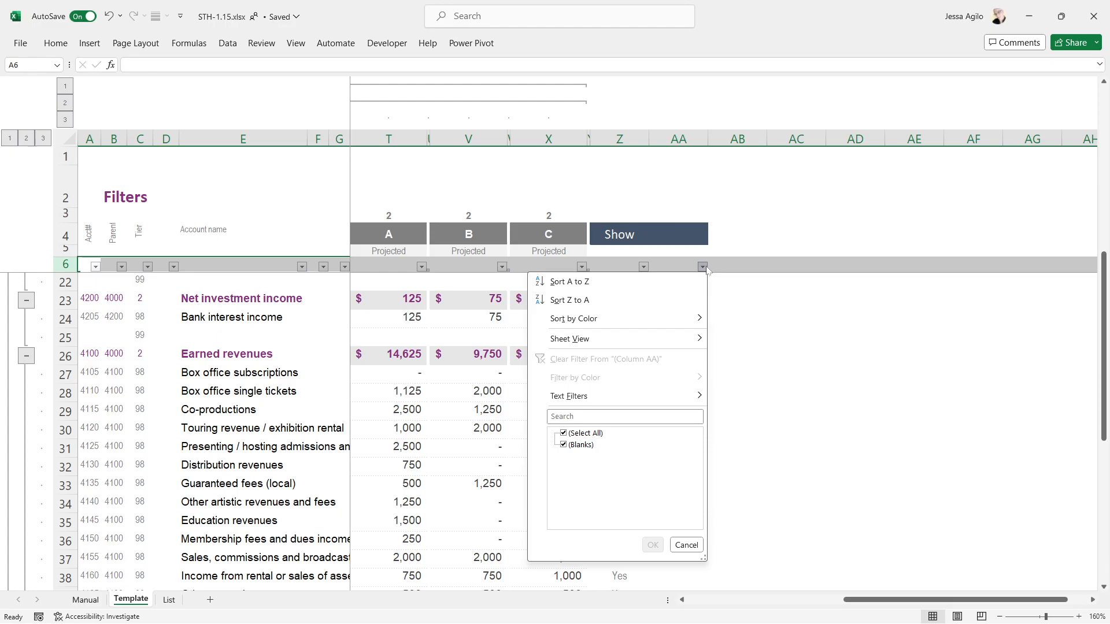
click(190, 334)
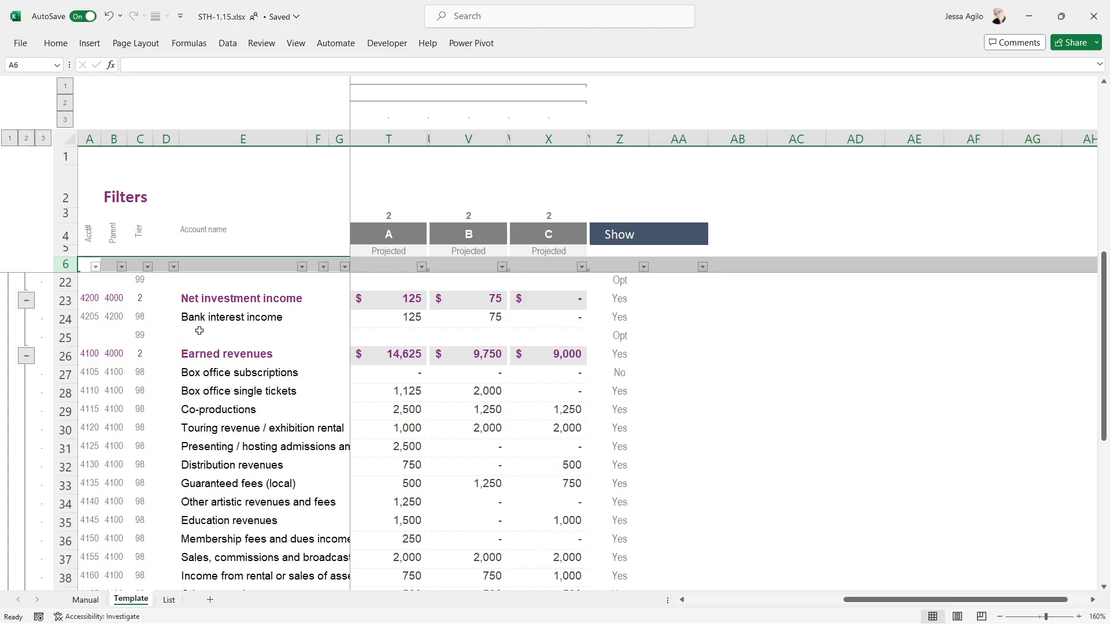
- Delete the inserted column AA after the Show column
scroll(199, 330, up, 5)
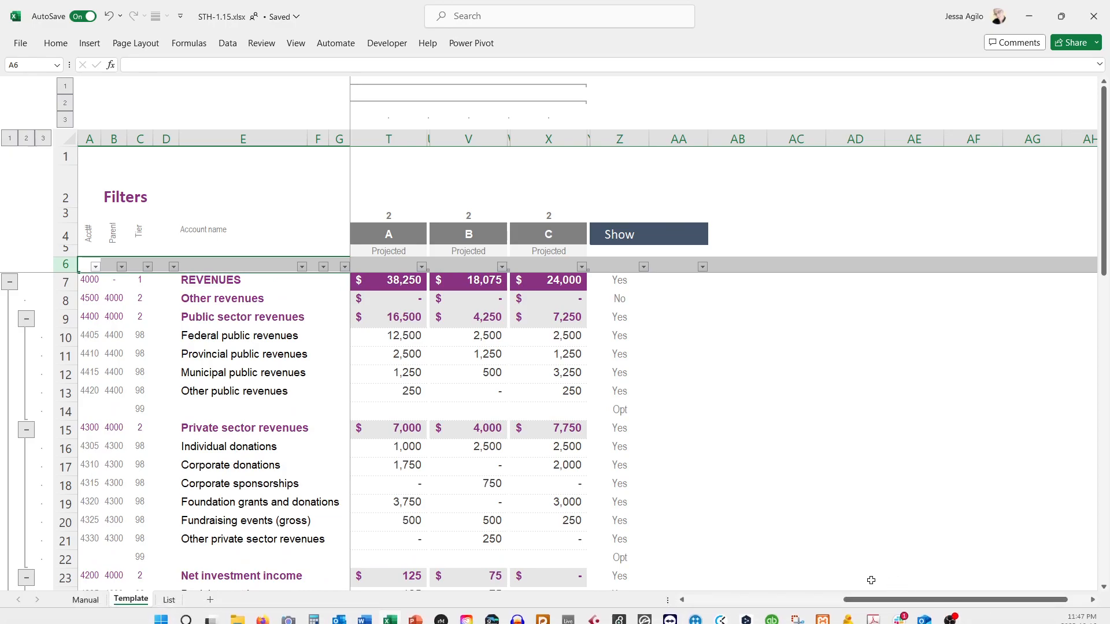
drag(877, 602, 792, 596)
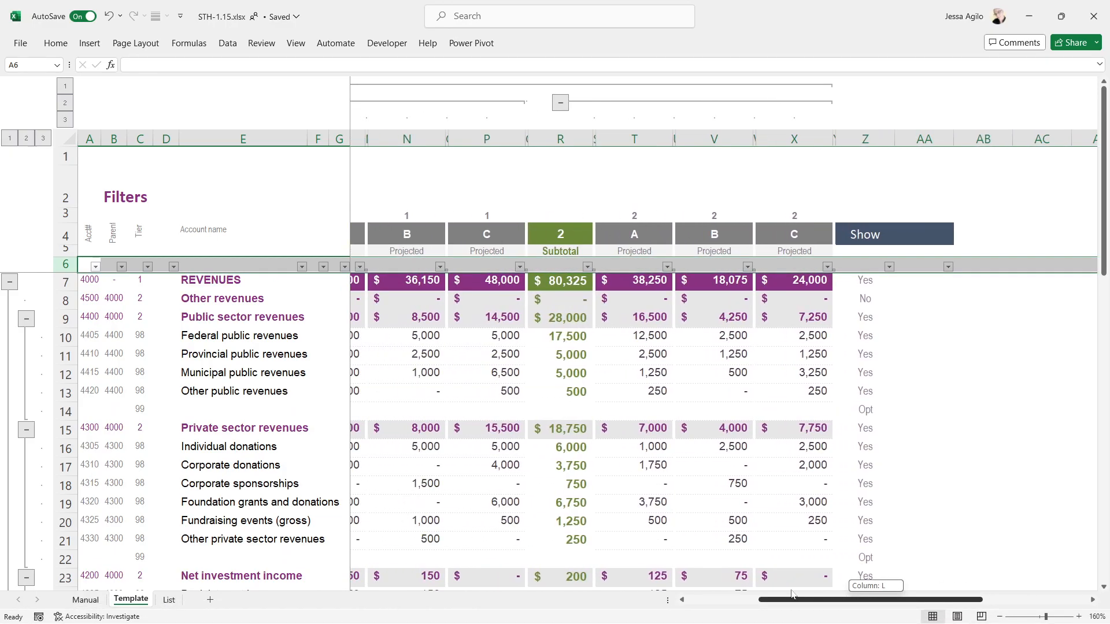
click(866, 141)
right_click(926, 143)
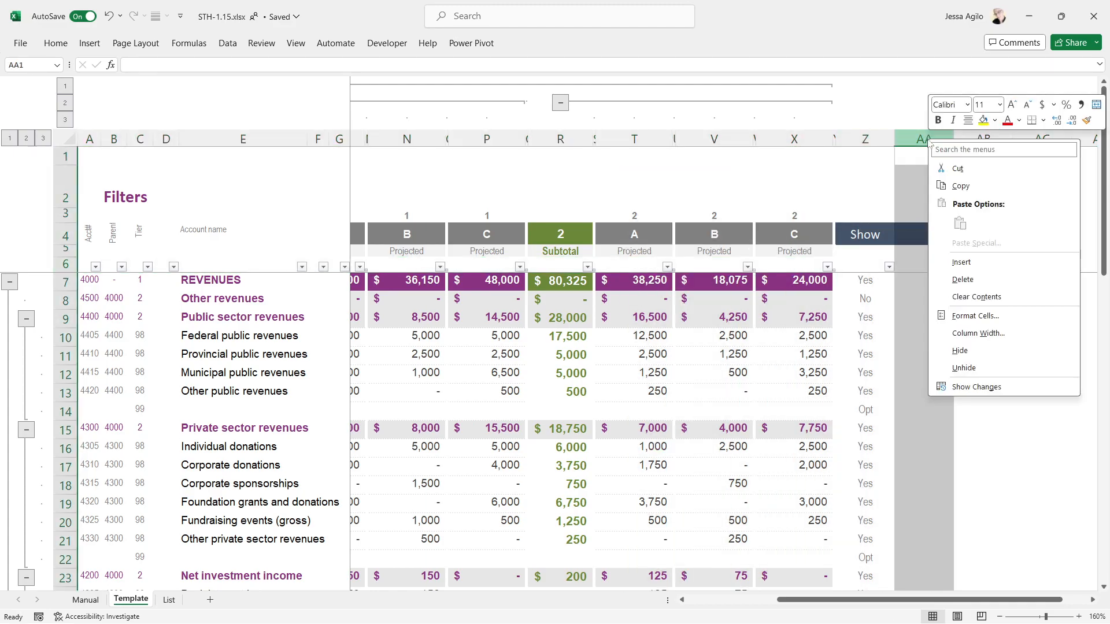
click(963, 279)
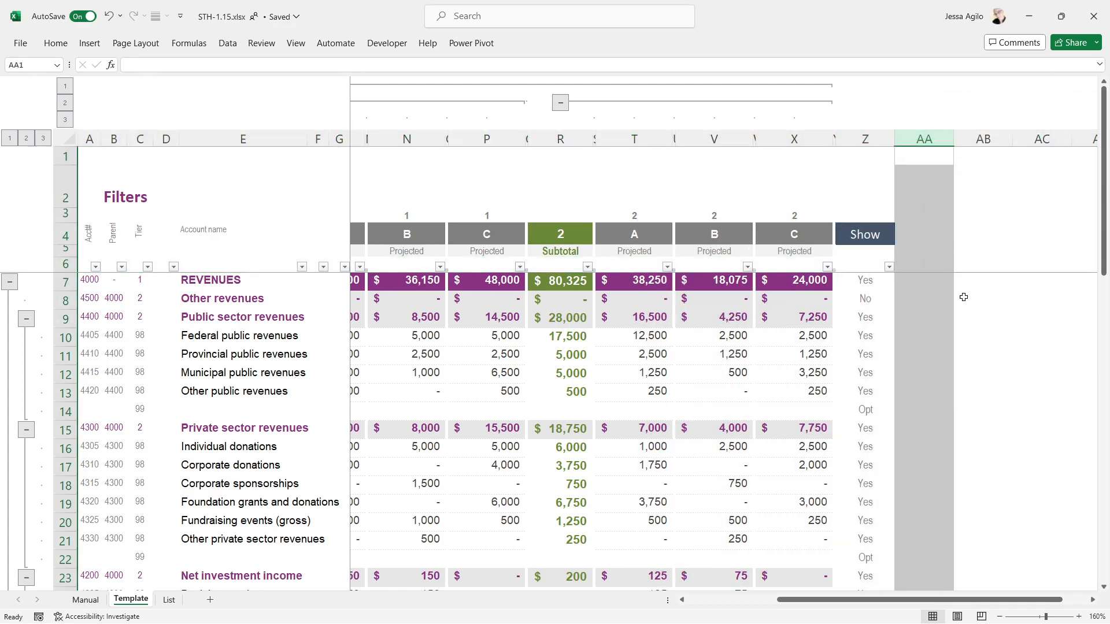
click(909, 362)
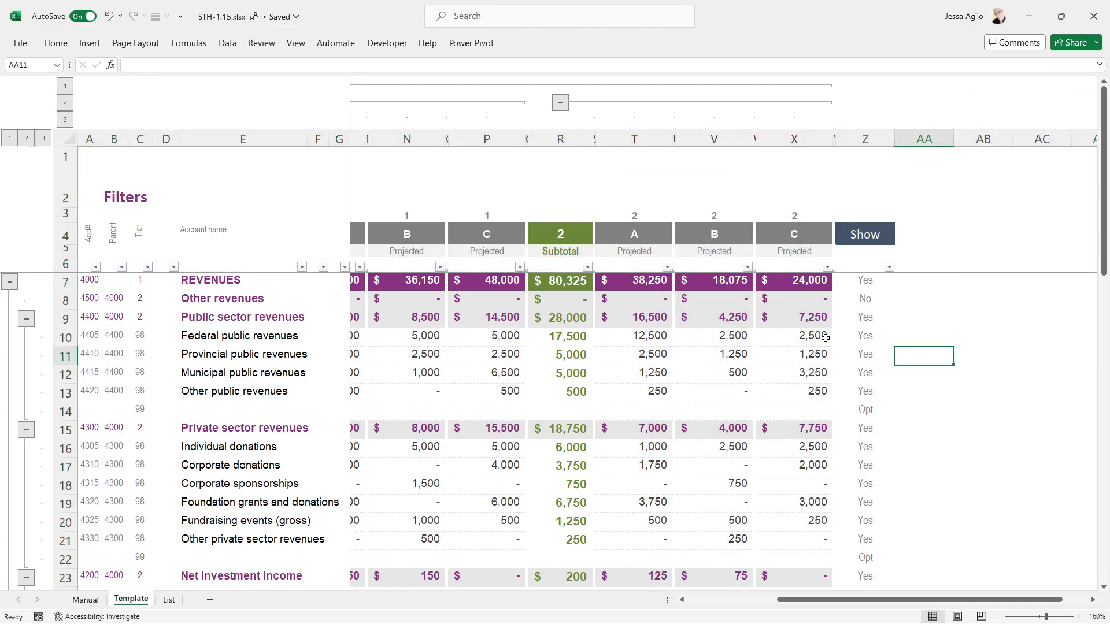
- Sort the rows by the Acct# column from smallest to largest and select the Tier column
click(140, 143)
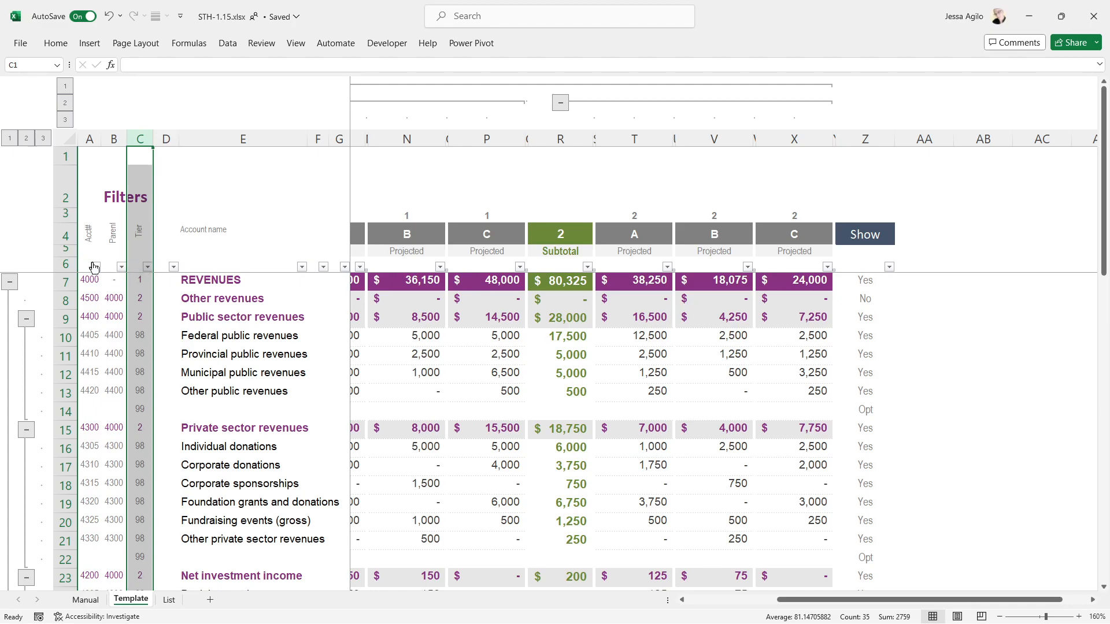
click(180, 319)
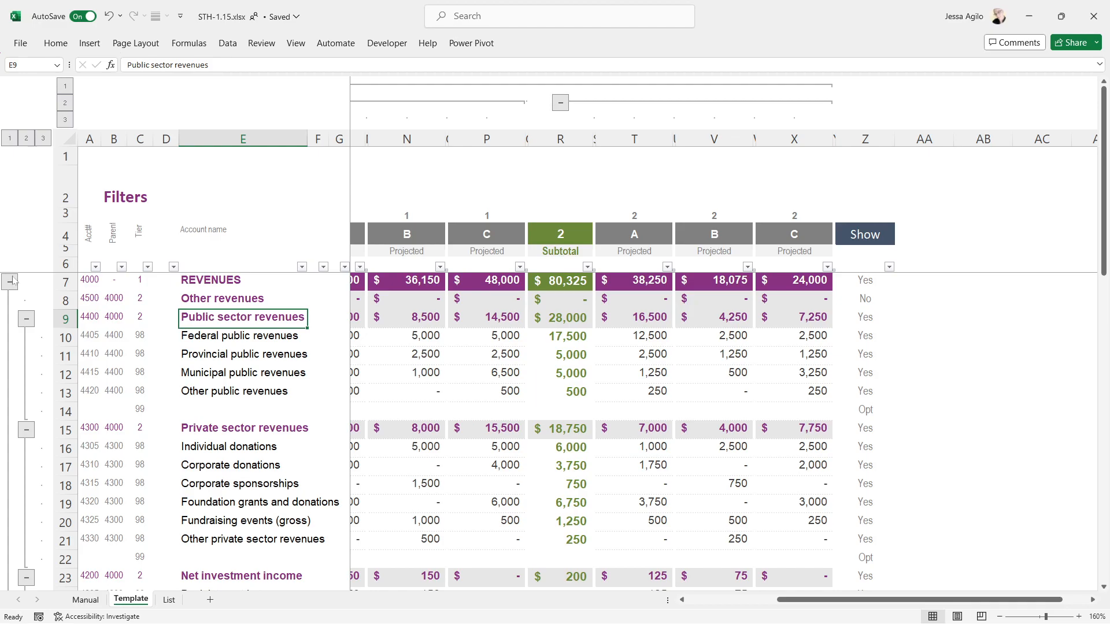
click(96, 267)
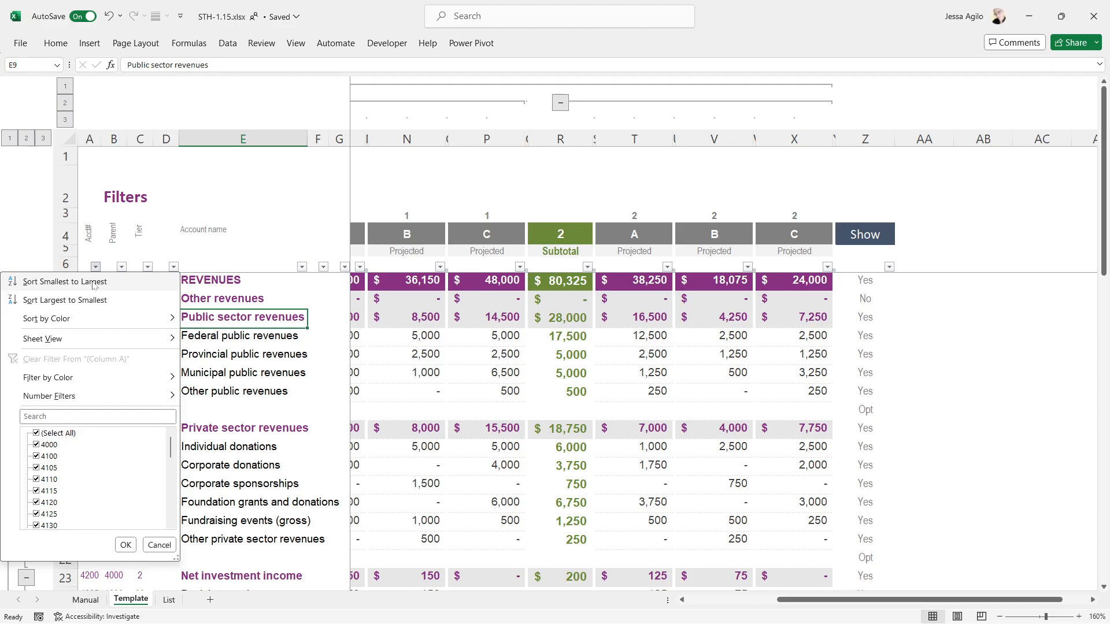
click(94, 285)
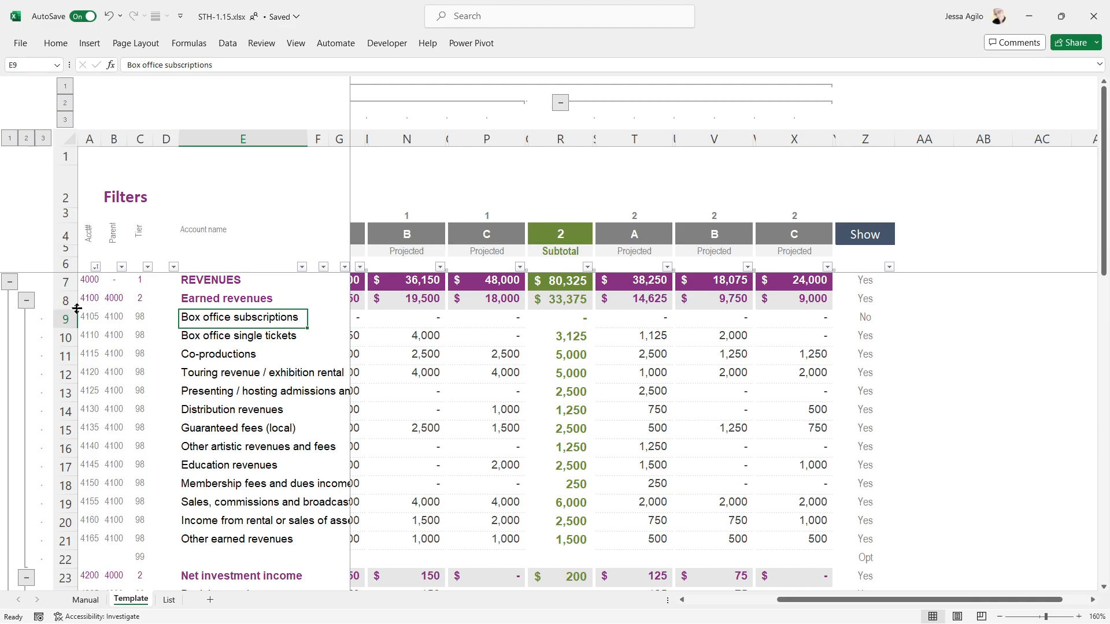
click(139, 138)
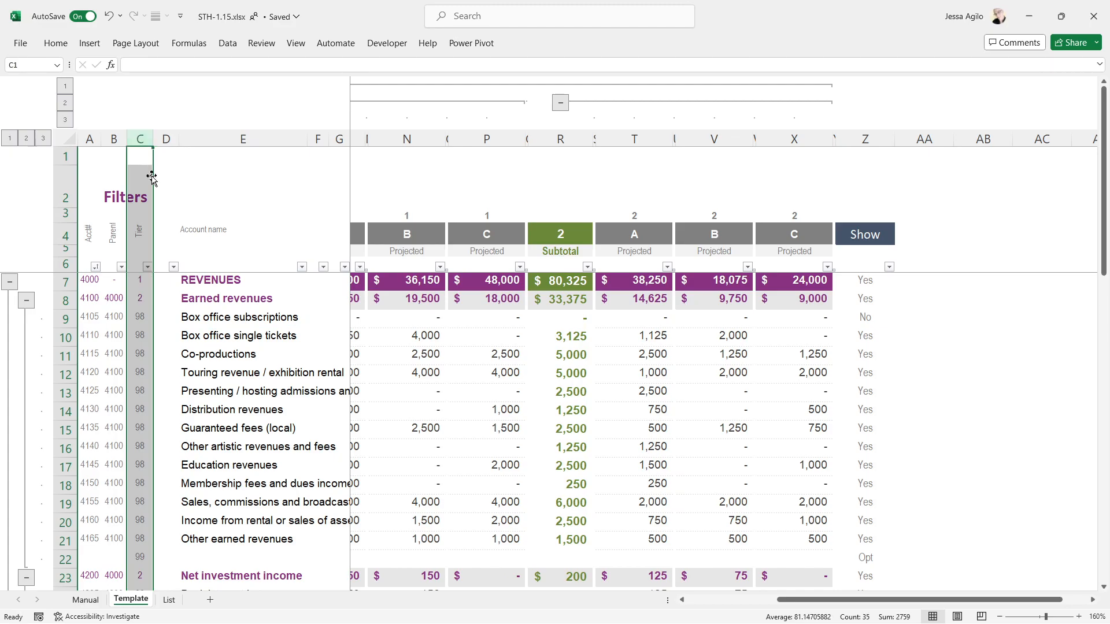
- Inspect the Tier values of the REVENUES, Earned revenues, Net investment income and Private sector revenues rows
click(140, 288)
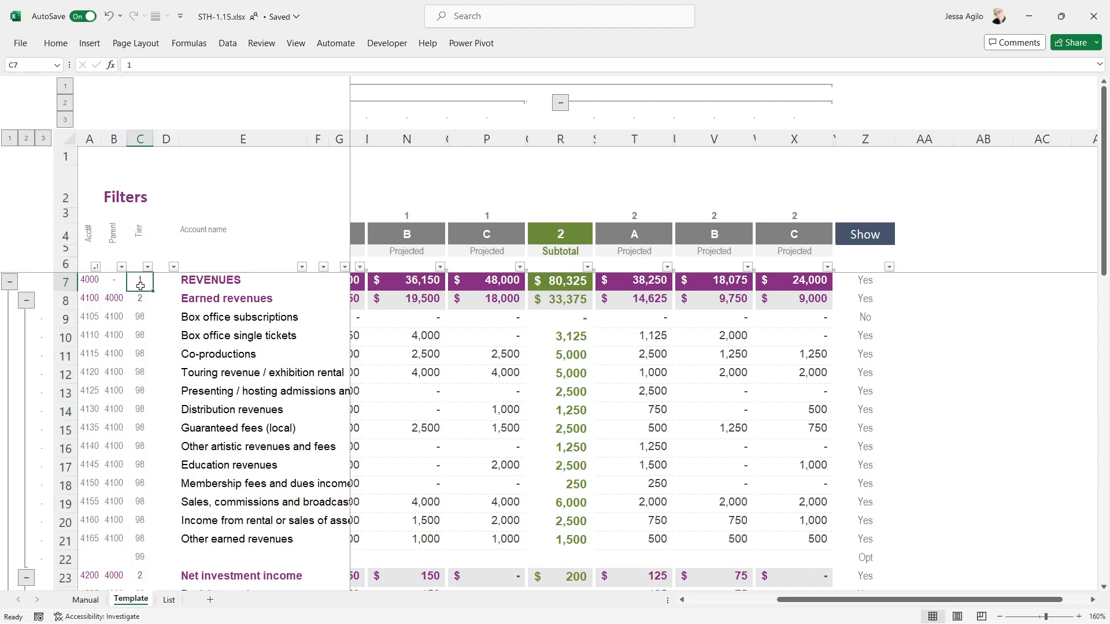
click(226, 301)
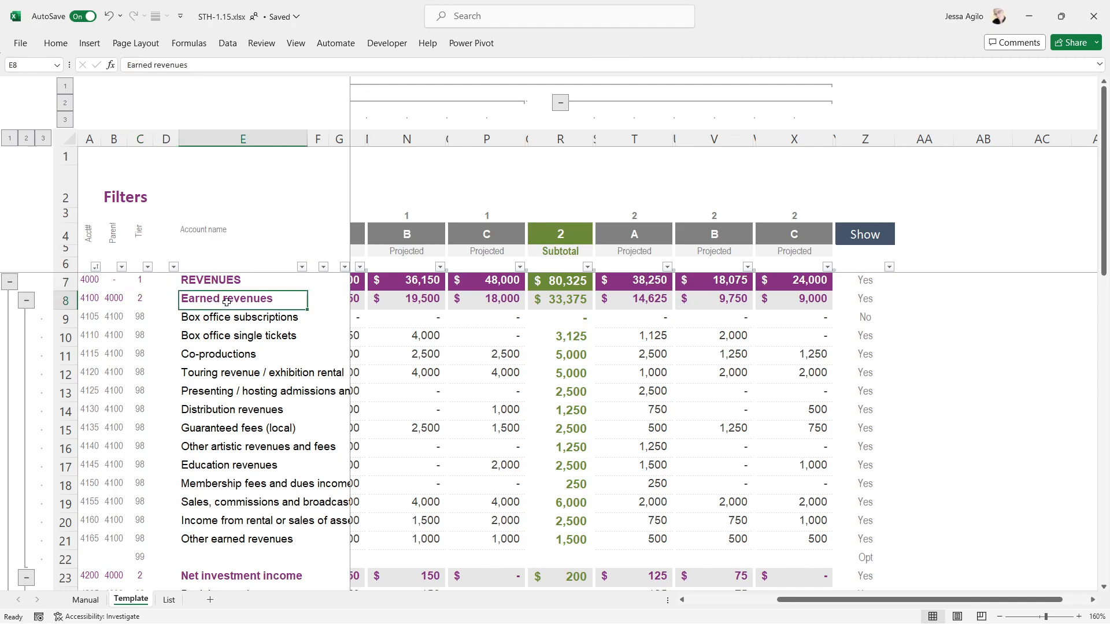
click(144, 297)
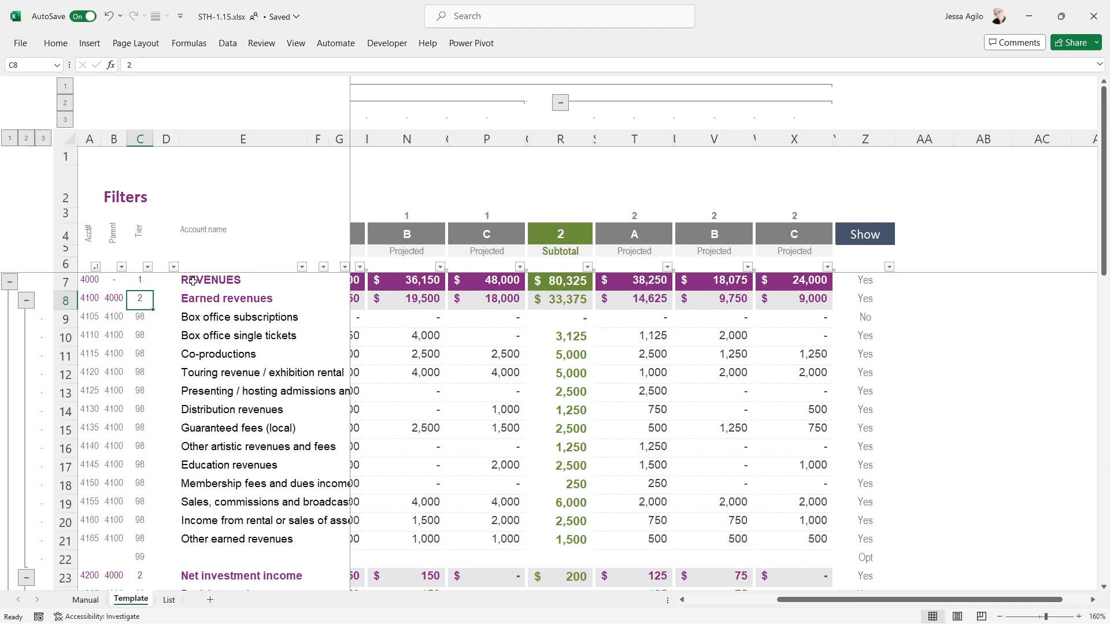
scroll(179, 314, down, 3)
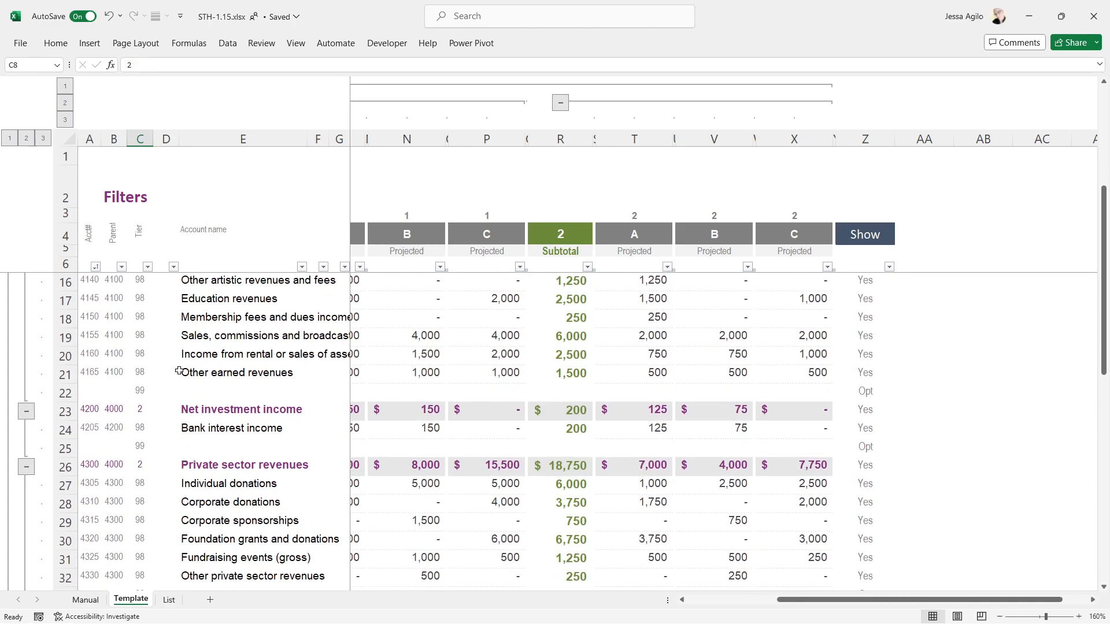
click(152, 410)
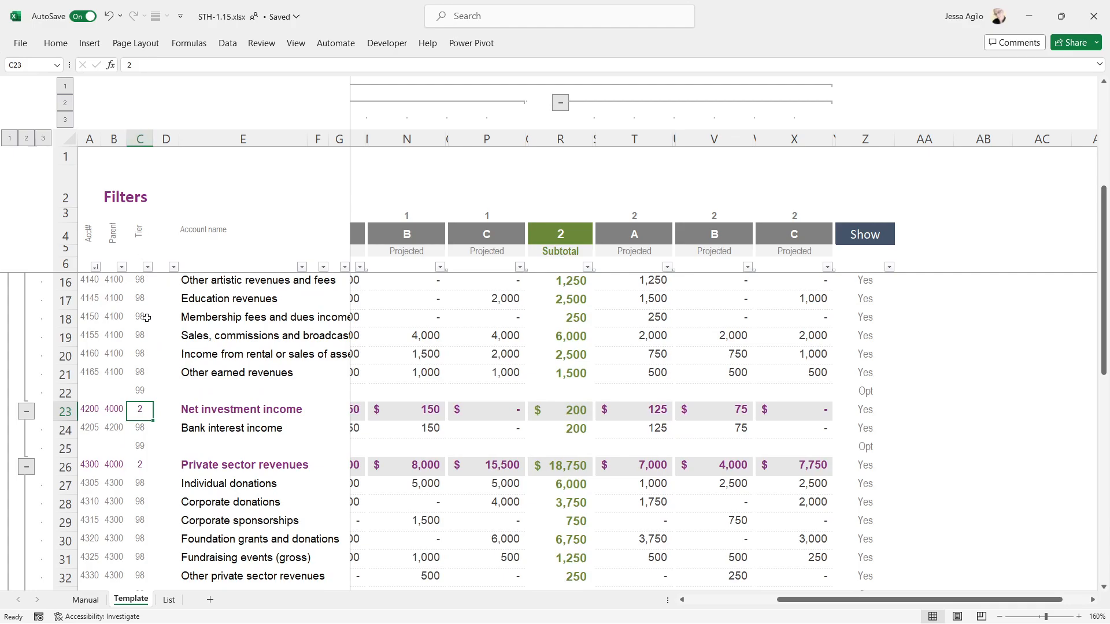
scroll(143, 383, down, 1)
click(142, 411)
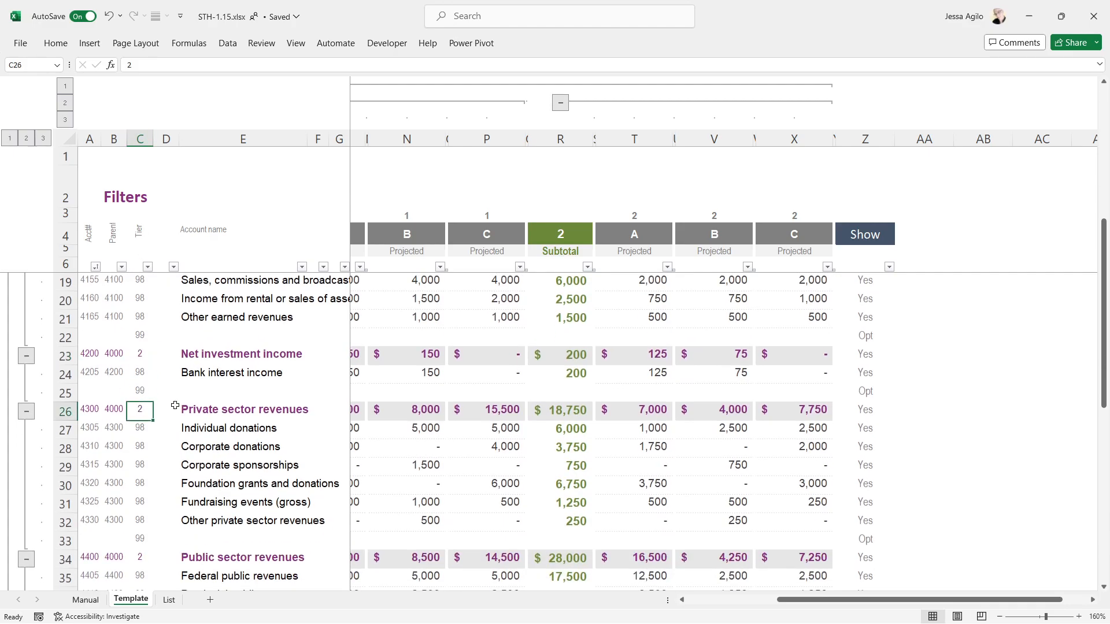
scroll(176, 406, up, 4)
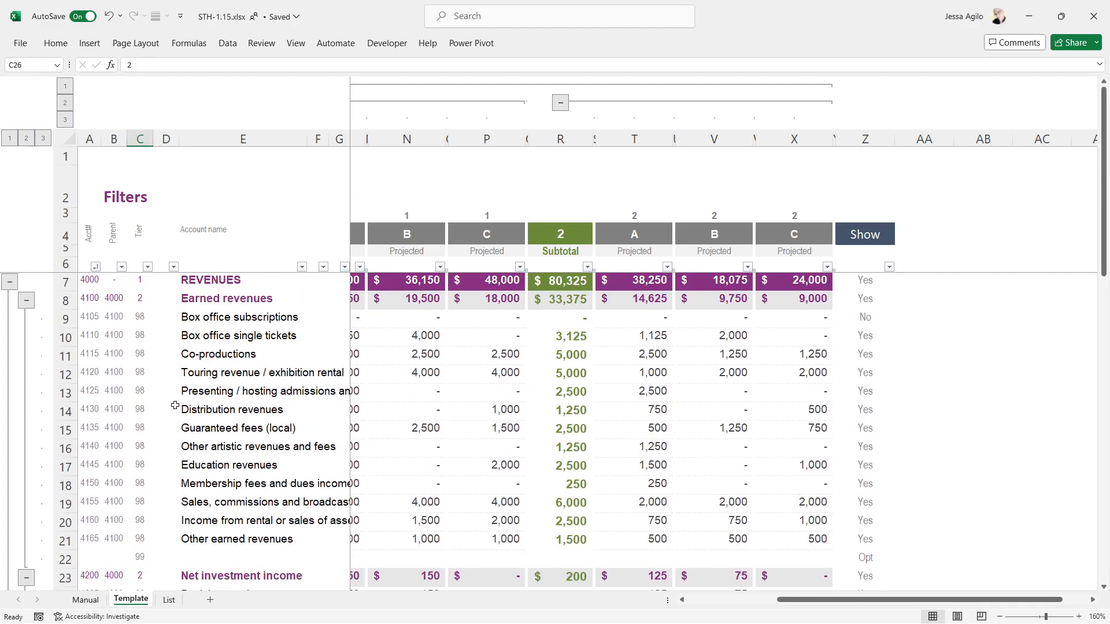
- Examine the Tier codes of the Earned revenues detail accounts in C9:C21 and of the blank row 22
click(139, 318)
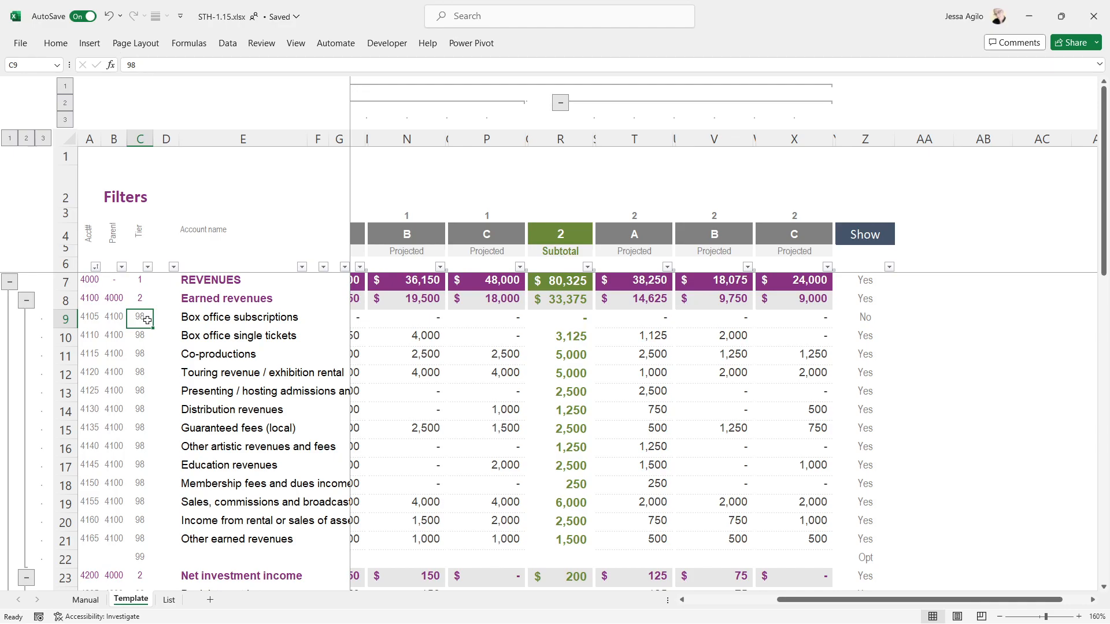
drag(141, 318, 151, 543)
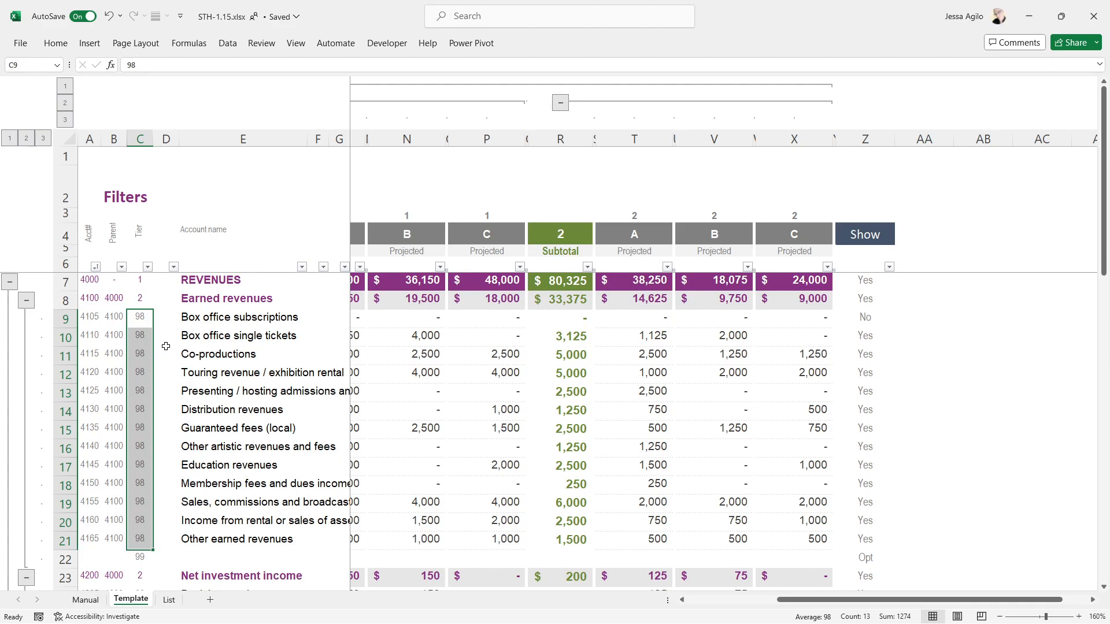
click(143, 313)
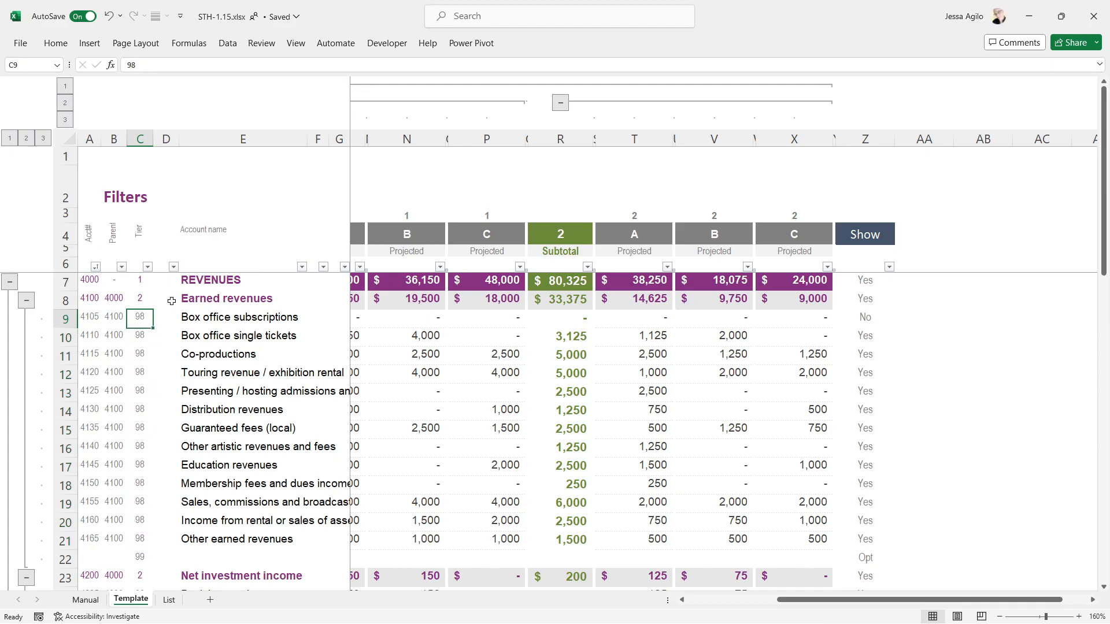
scroll(166, 297, down, 1)
scroll(165, 297, up, 1)
scroll(162, 405, down, 2)
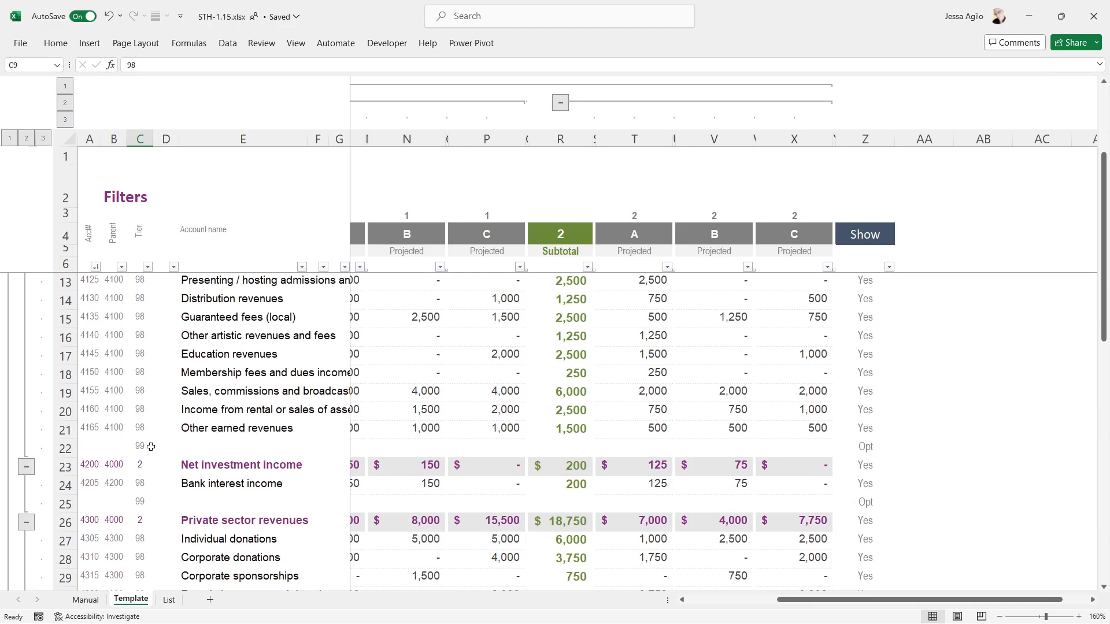
click(143, 447)
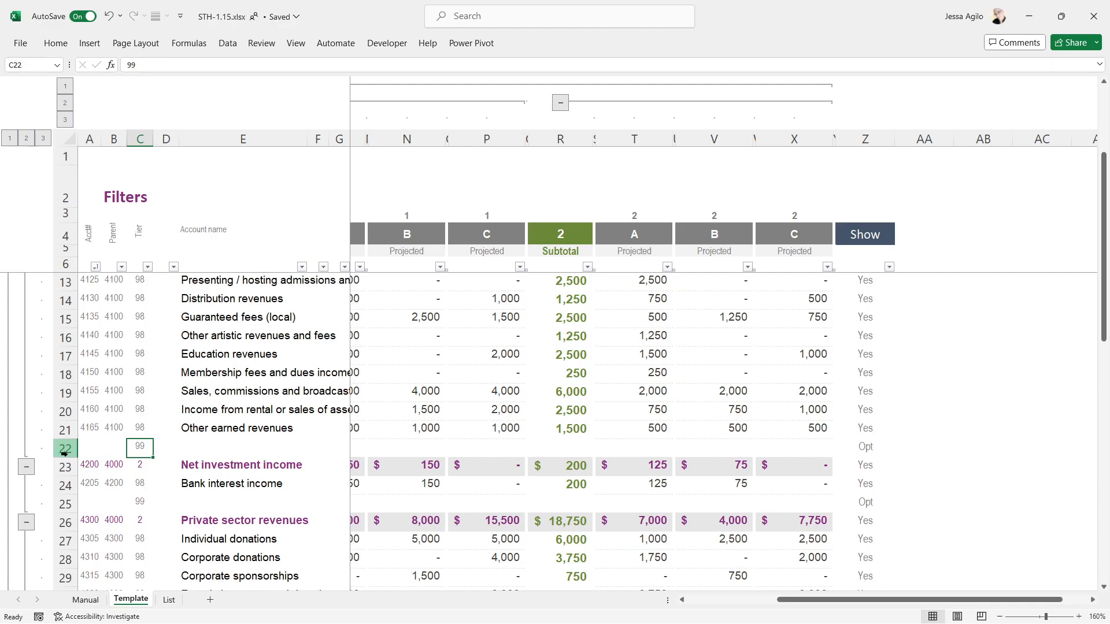
- Ungroup rows 7 to 41 twice to remove both levels of row outlining from the revenue accounts
scroll(139, 395, up, 2)
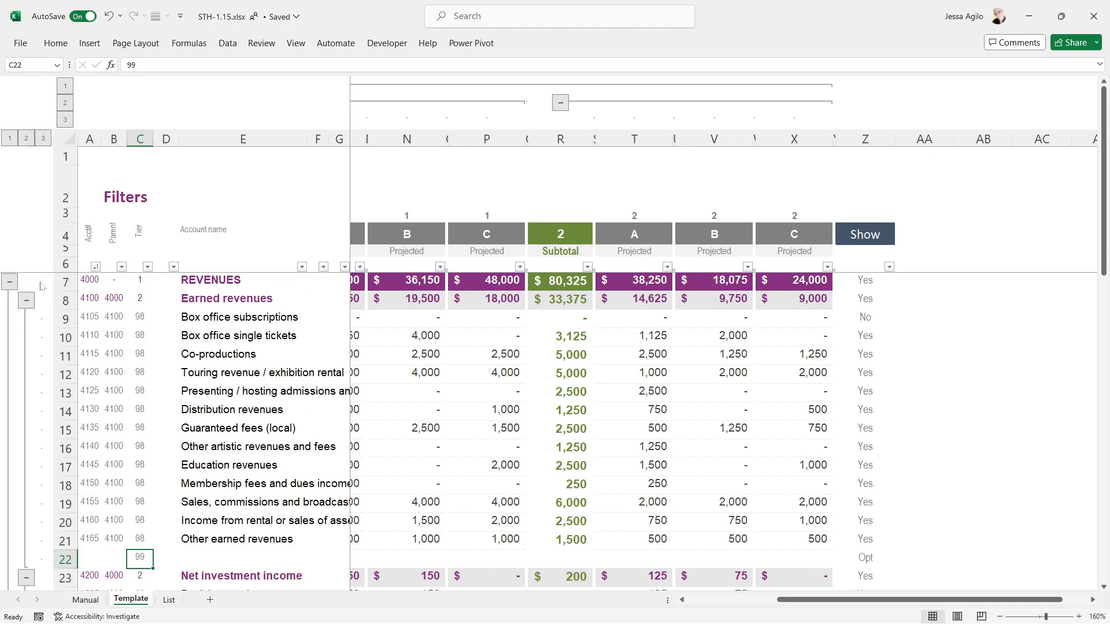
drag(68, 284, 59, 567)
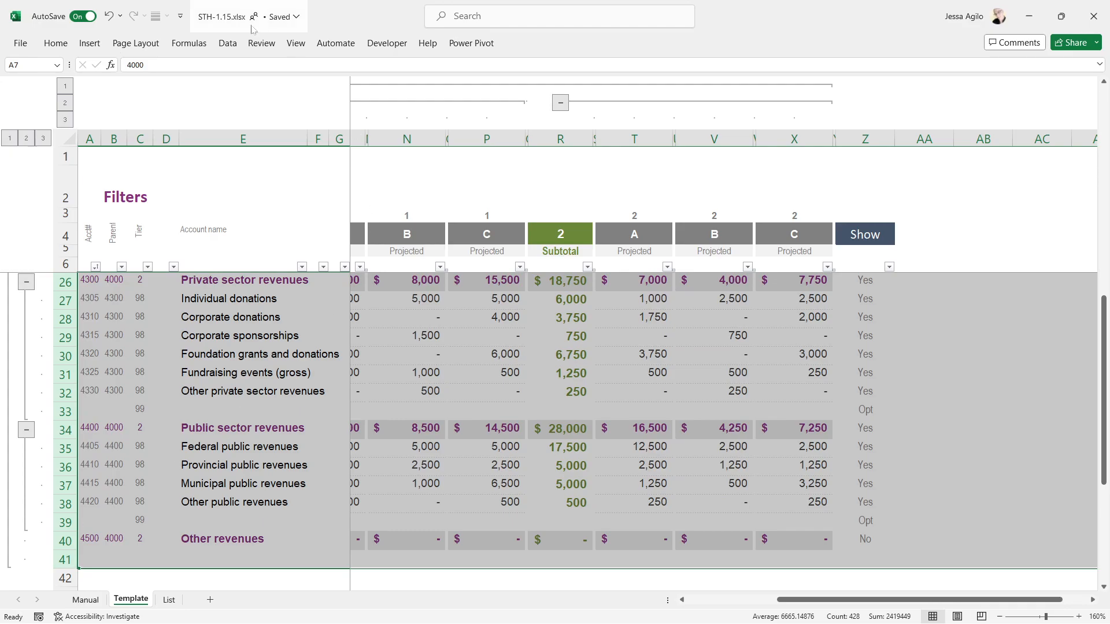
click(228, 43)
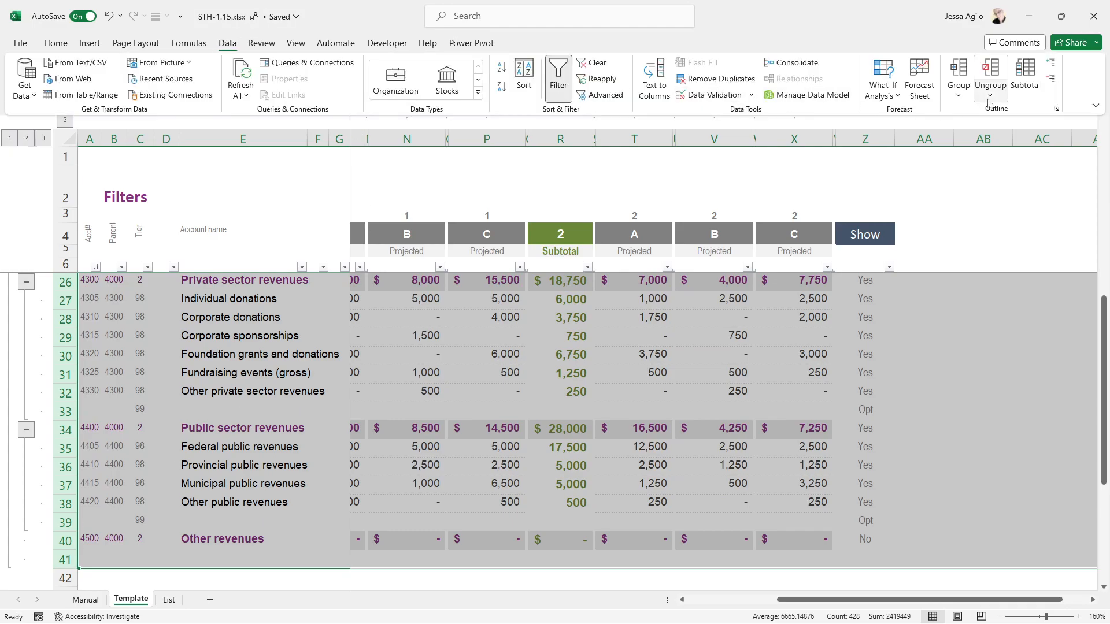
click(993, 81)
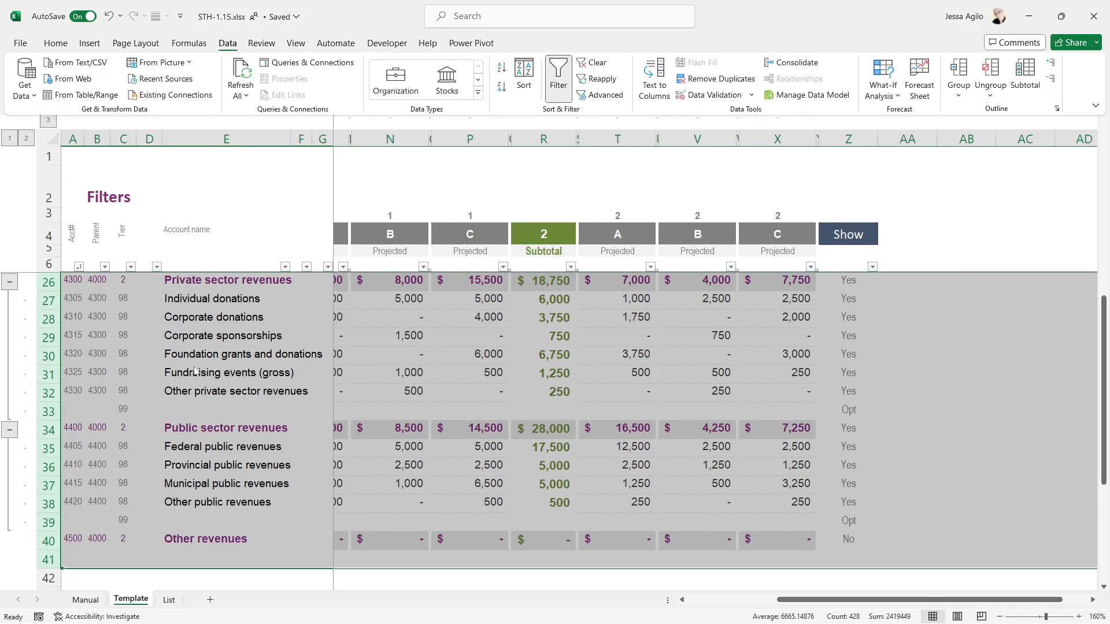
click(994, 70)
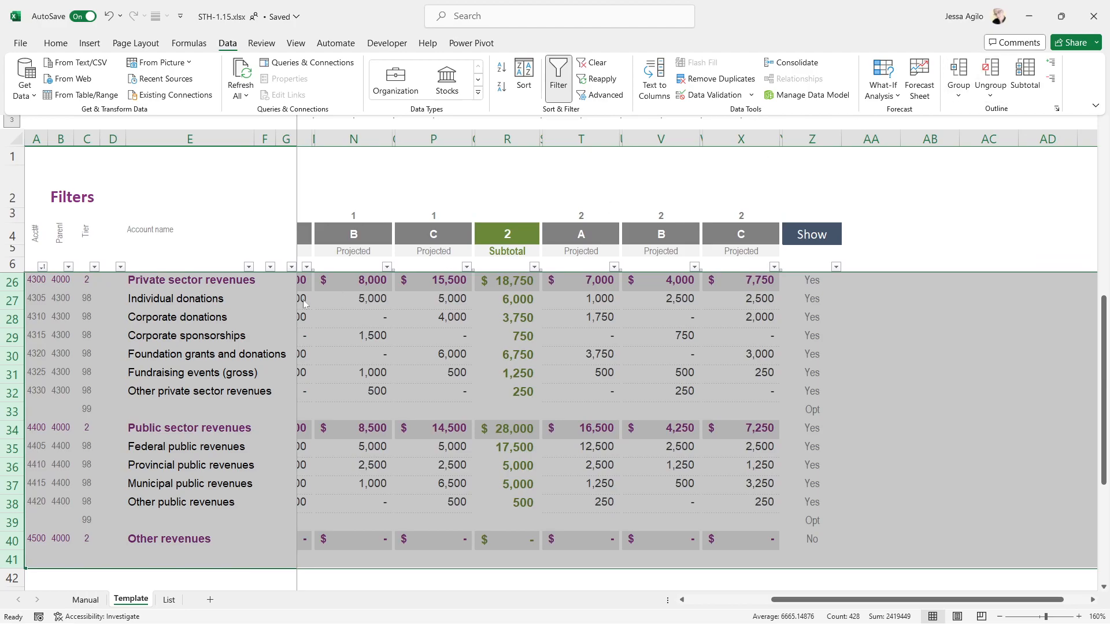
click(130, 363)
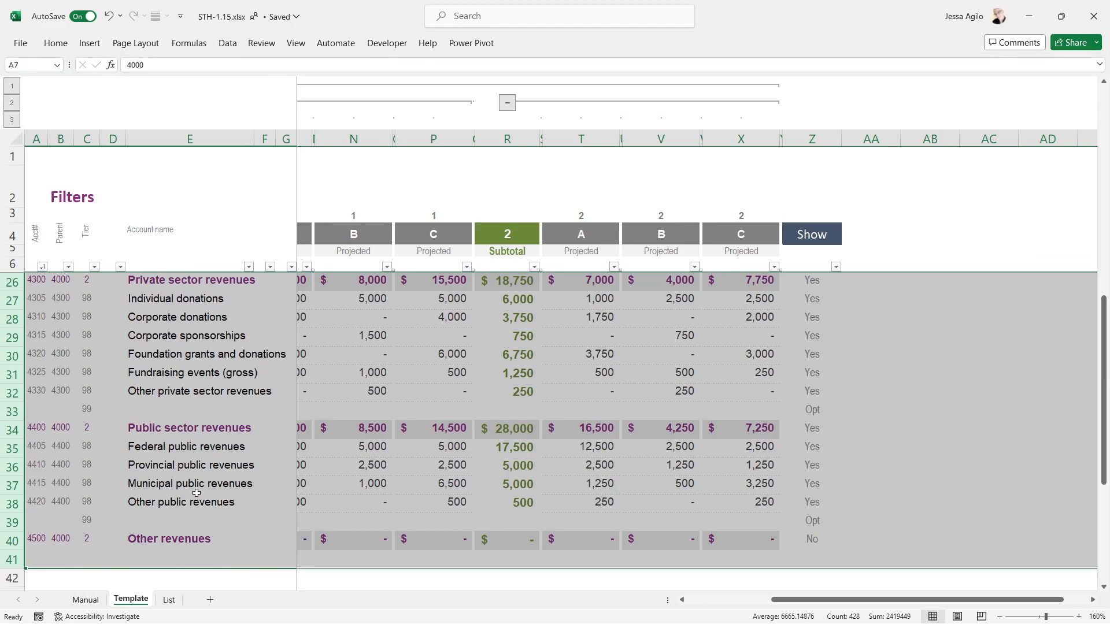
scroll(197, 493, up, 6)
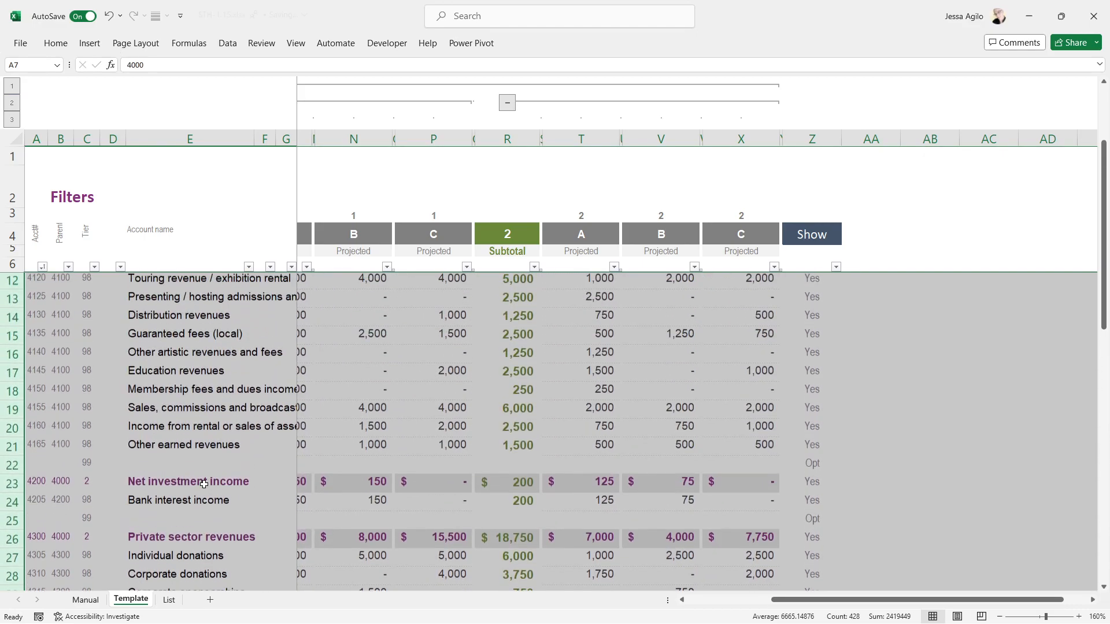
click(107, 335)
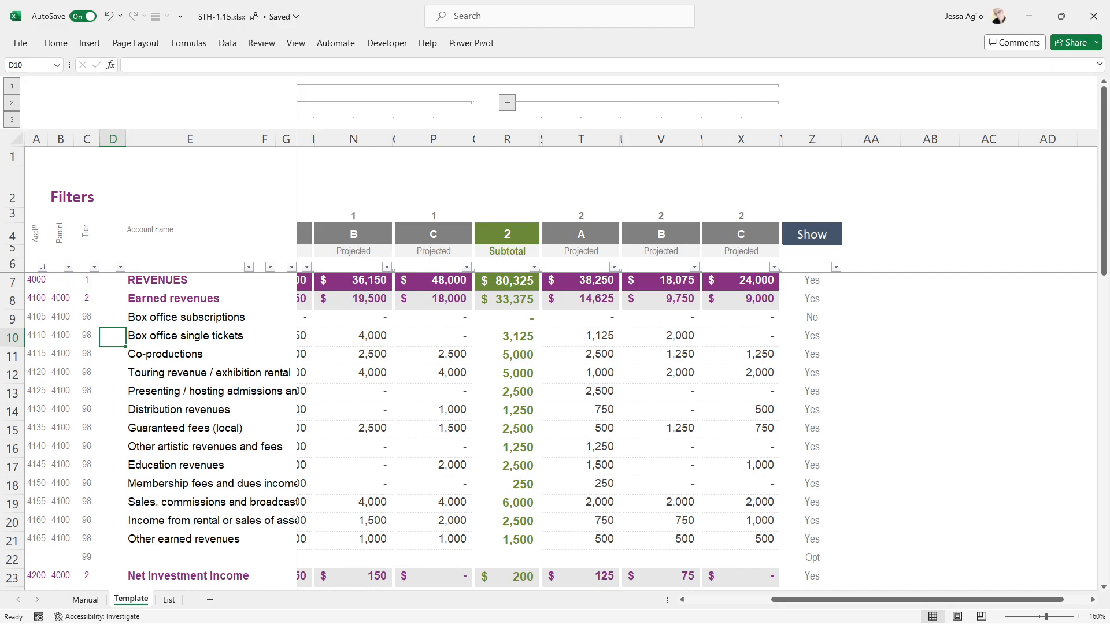
- Filter the Tier column to show only the rows with value 1
click(95, 268)
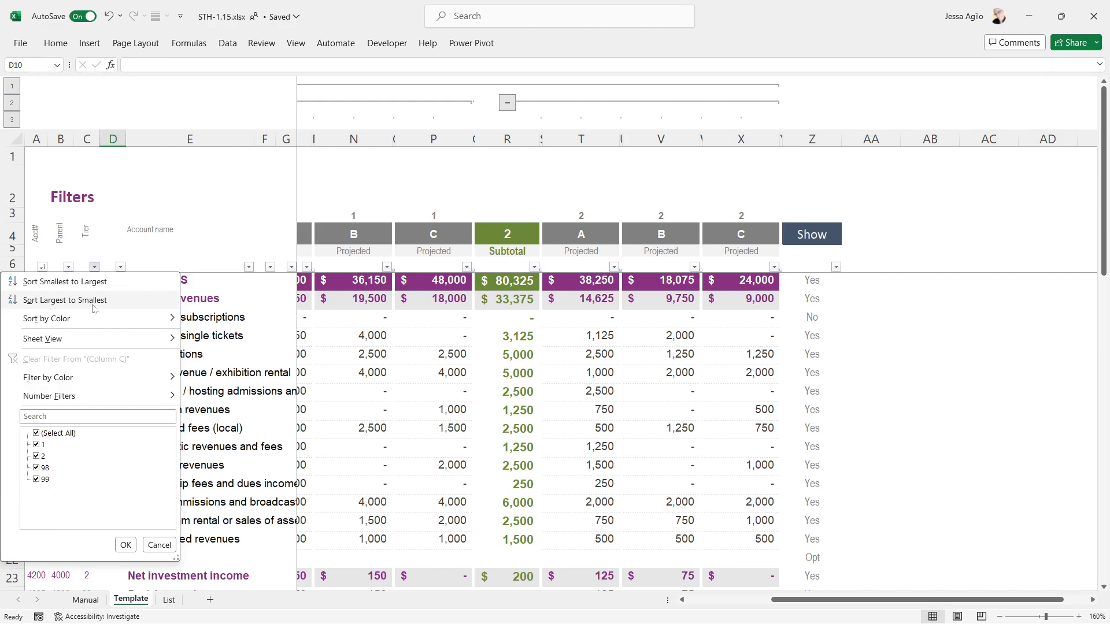
click(38, 434)
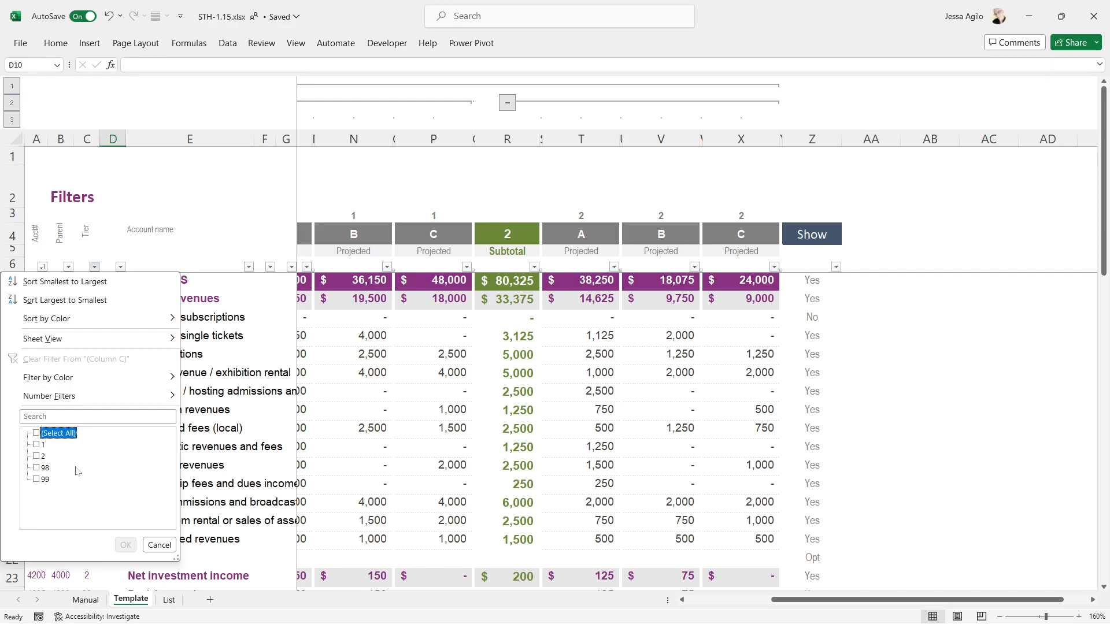
click(37, 444)
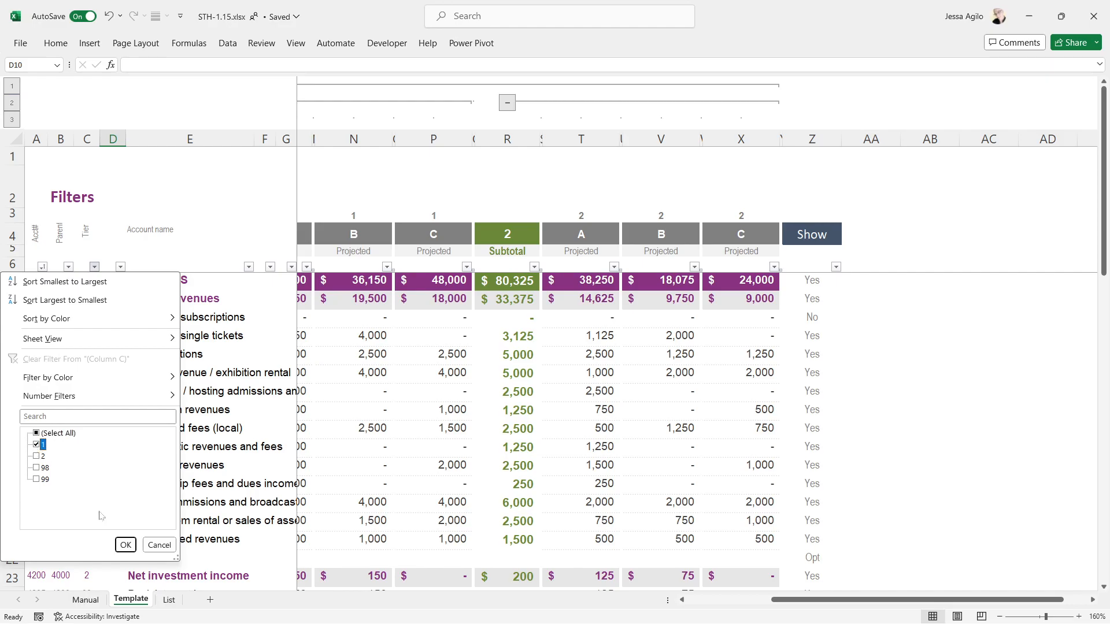
click(123, 546)
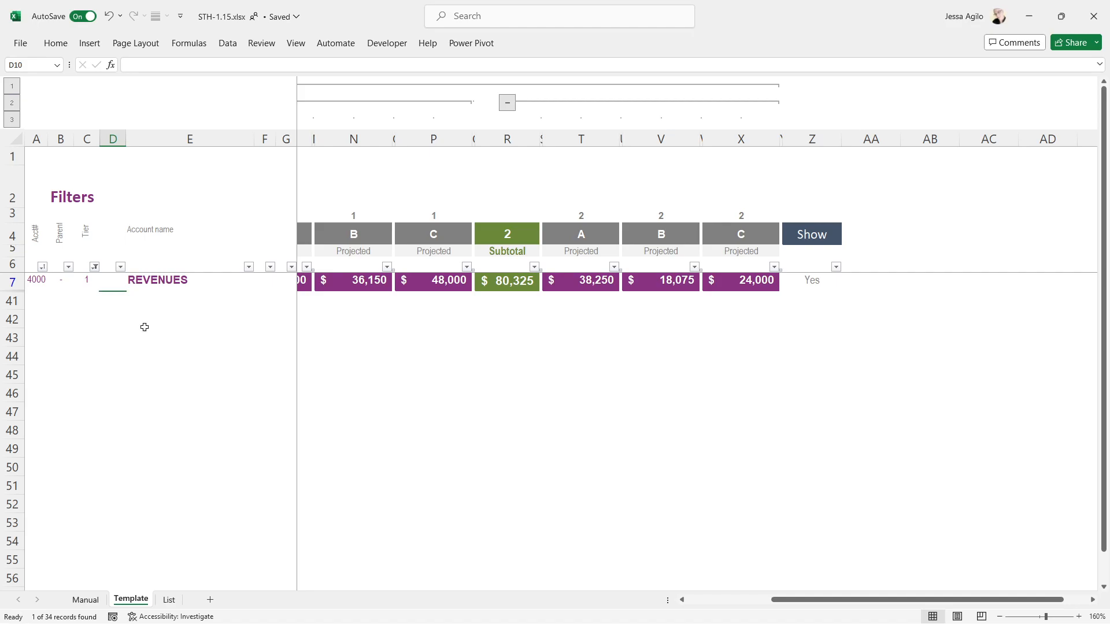
- Extend the Tier filter to include value 2 along with 1
click(94, 267)
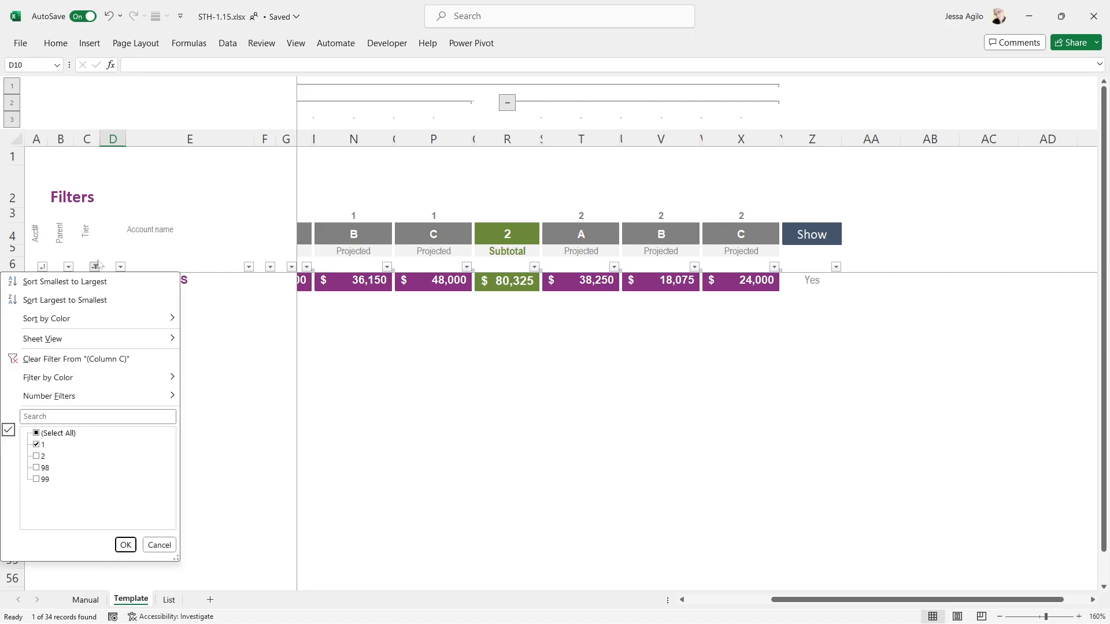
click(42, 458)
click(130, 546)
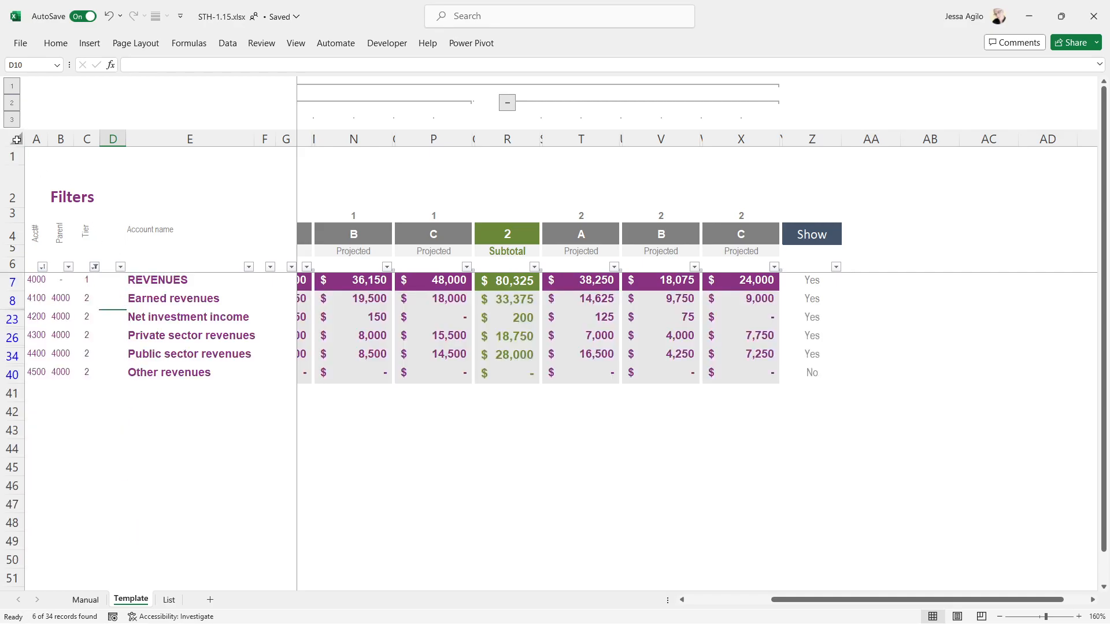
- Collapse the column outline to level 1 and expand it back to level 3
click(11, 102)
click(12, 86)
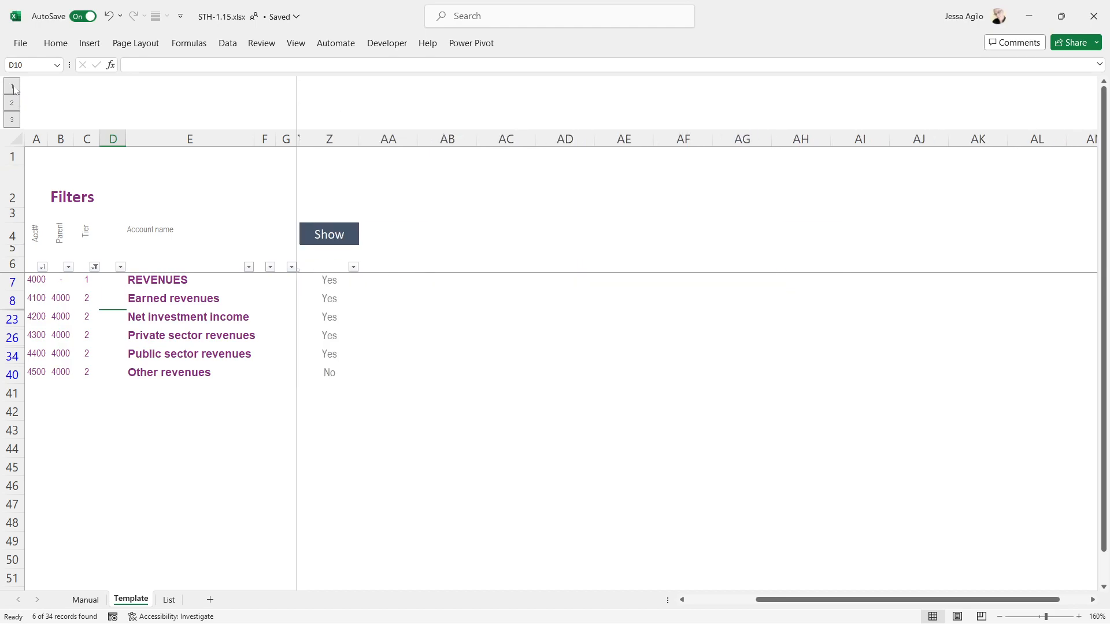
click(12, 119)
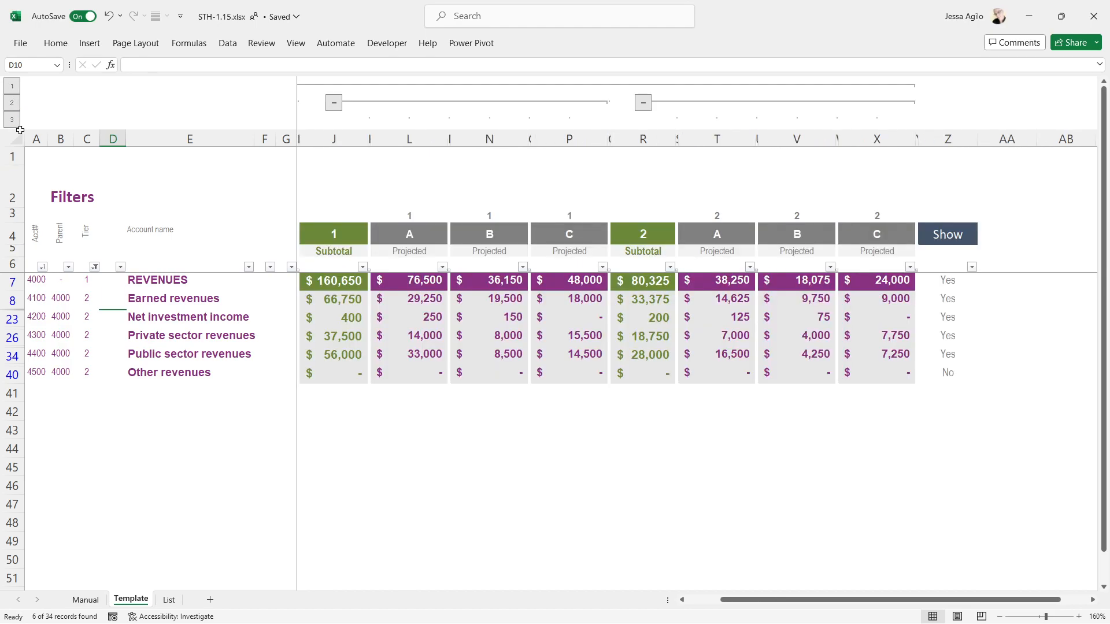
- Add value 98 to the Tier filter and apply it, and reapply it with value 99 also included
click(95, 266)
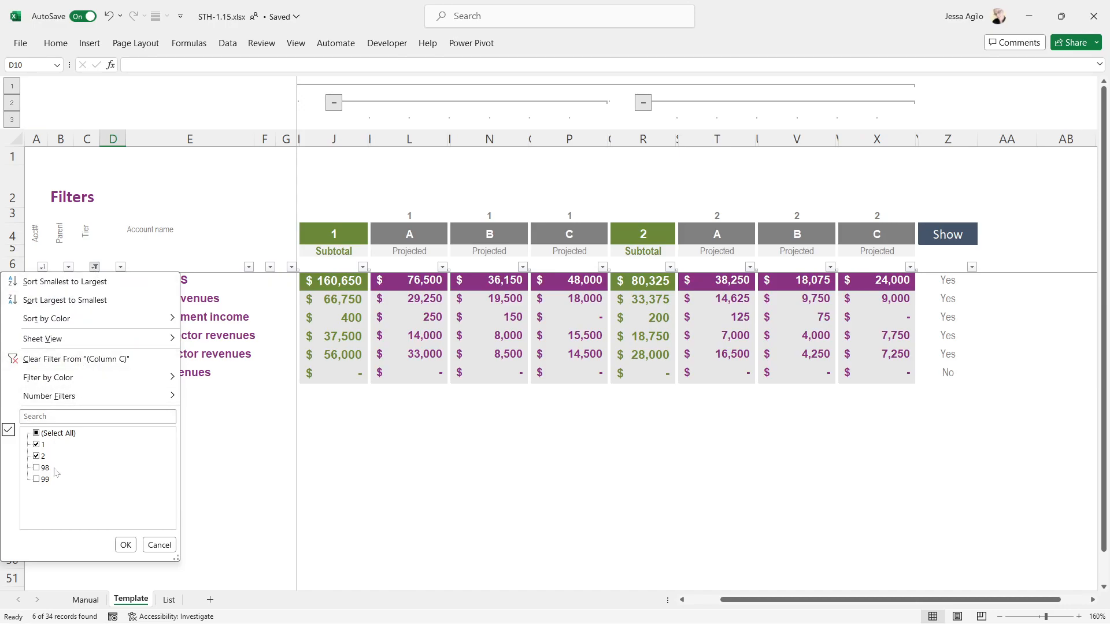
click(37, 470)
click(125, 545)
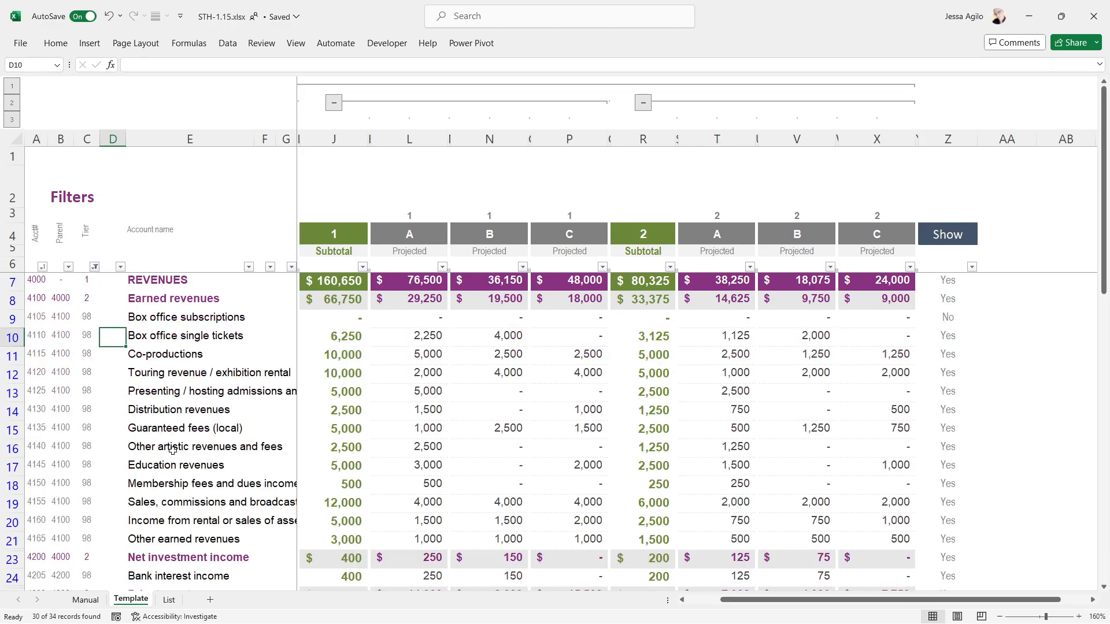
click(94, 266)
click(44, 479)
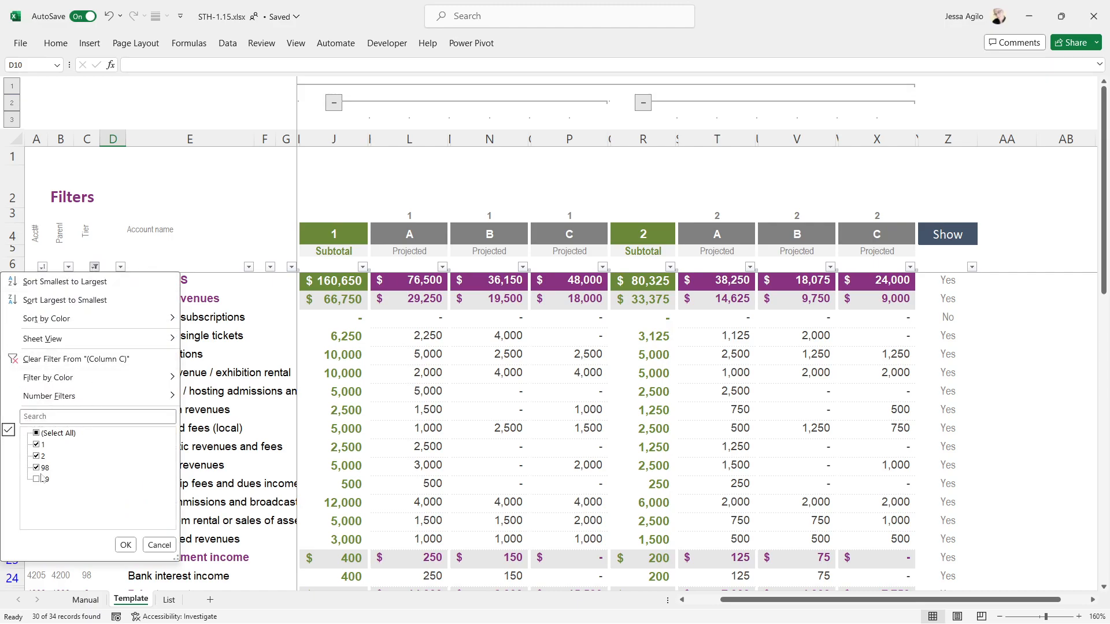
click(132, 544)
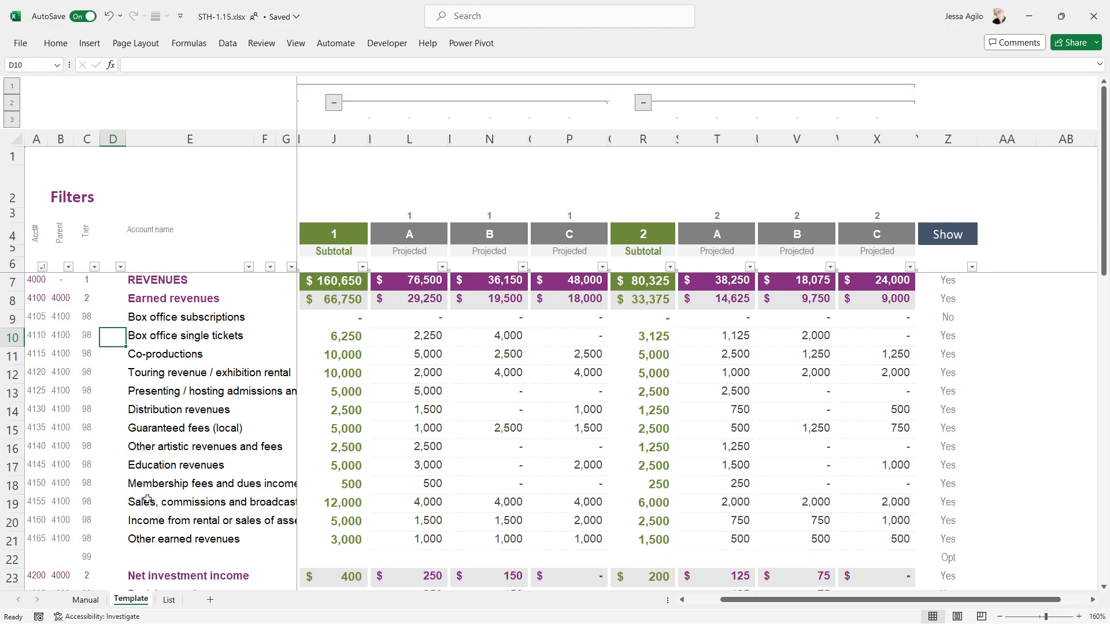
- Highlight group 1's projected amounts for Earned revenues in L9:P21 and view the List sheet
click(427, 314)
drag(427, 315, 554, 532)
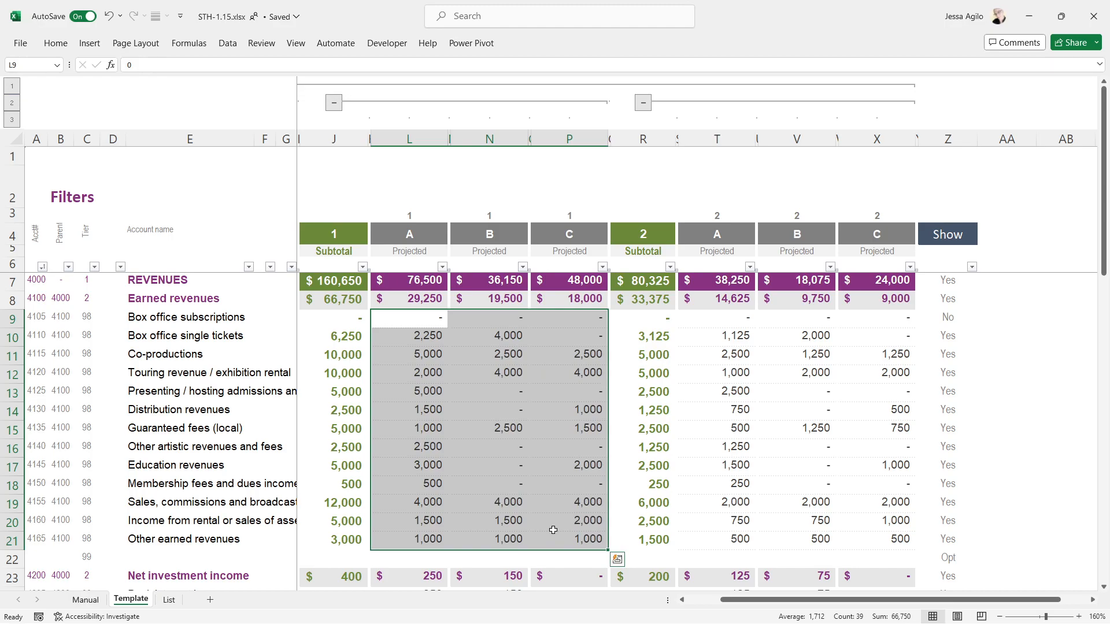
click(433, 315)
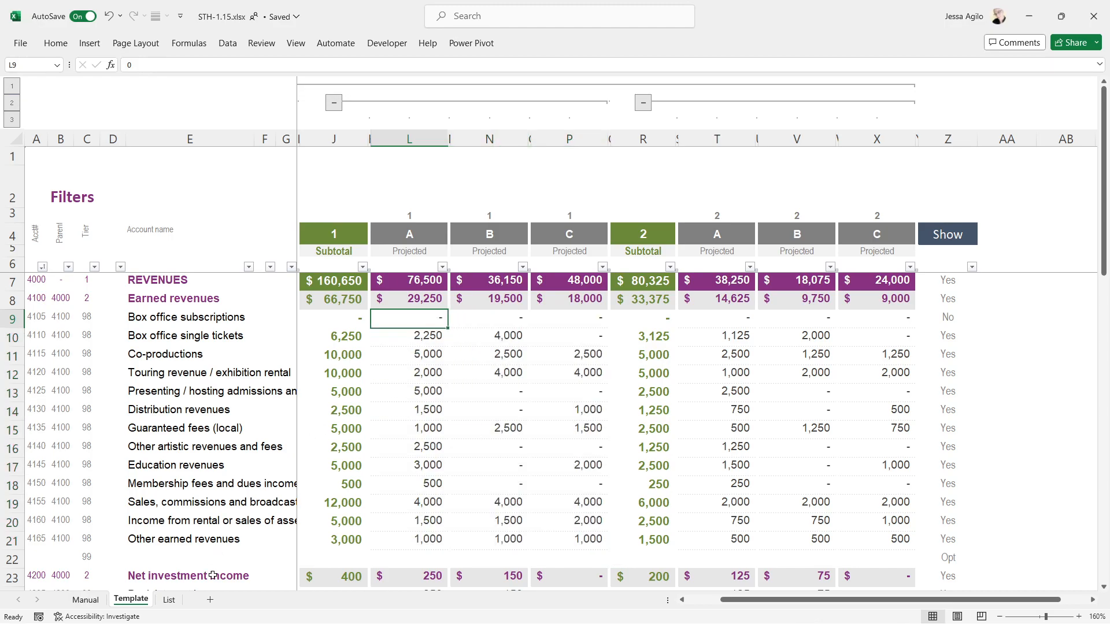
click(169, 600)
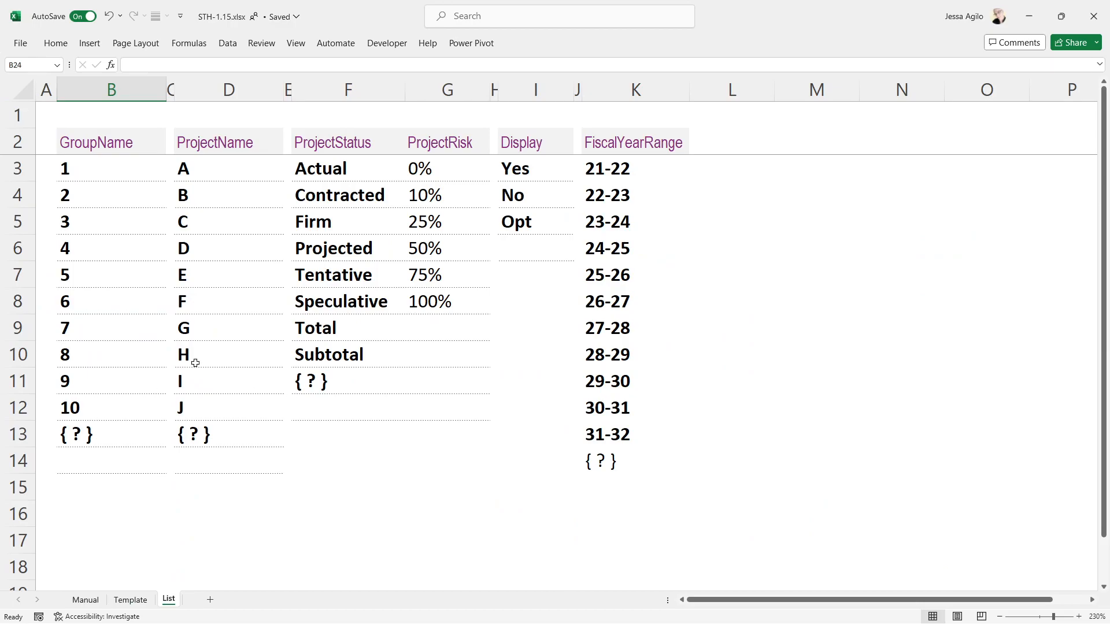
- Highlight the GroupName list in B3:B14 of the List sheet and return to the Template sheet
drag(109, 166, 99, 463)
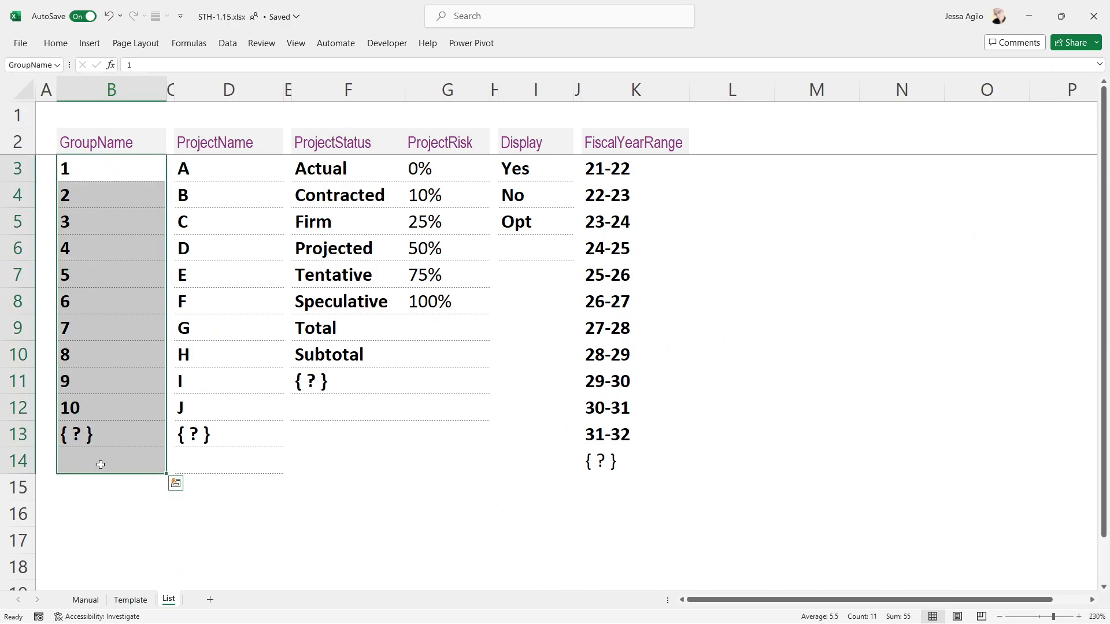
click(94, 602)
click(129, 600)
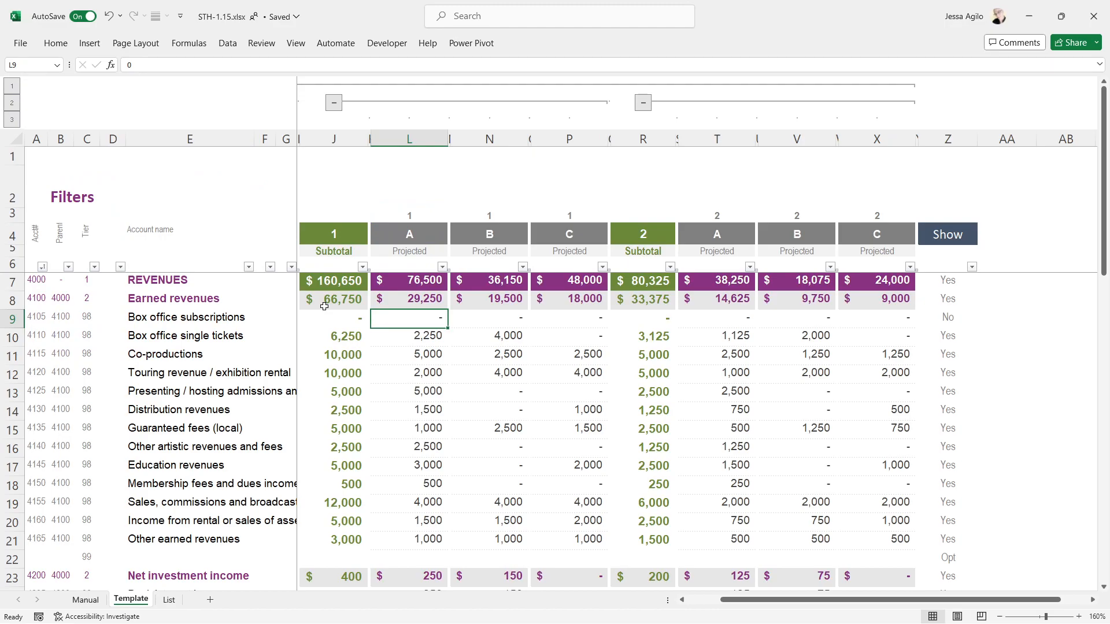
- Examine group 1's subtotals in column J, the project amounts across rows 9 and 14, and the SUMIF formula in J9
drag(340, 254, 359, 536)
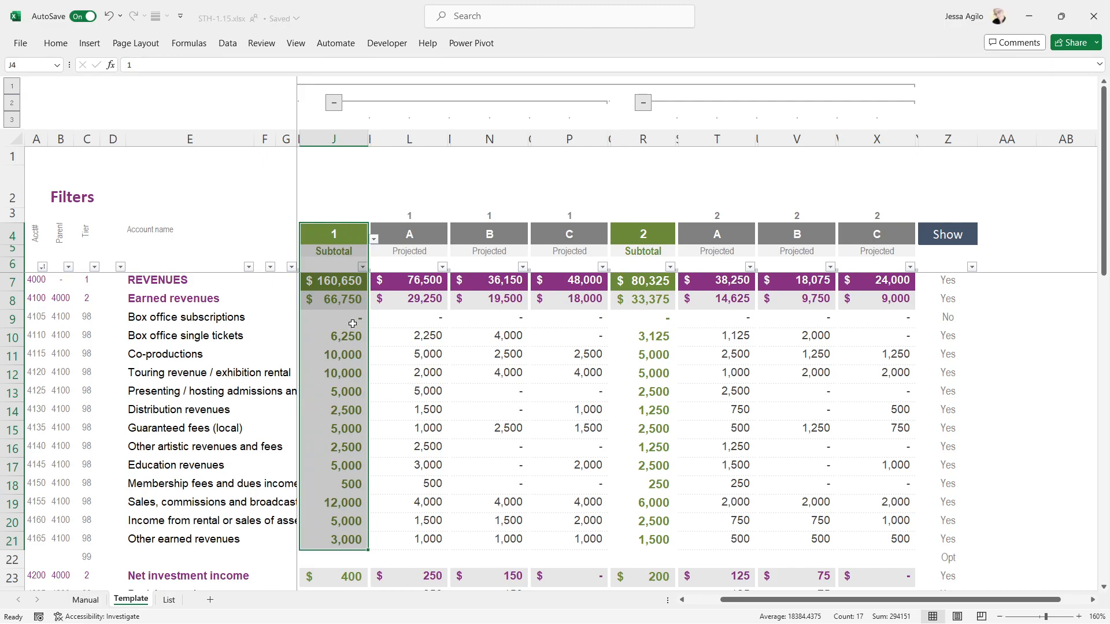
drag(352, 321, 356, 542)
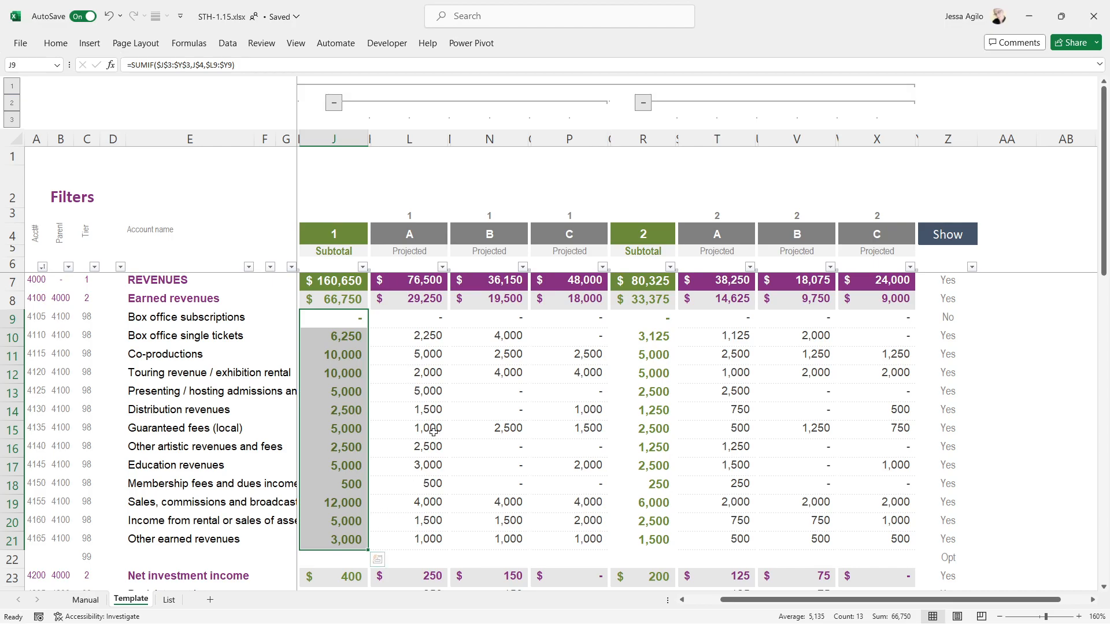
drag(416, 321, 567, 330)
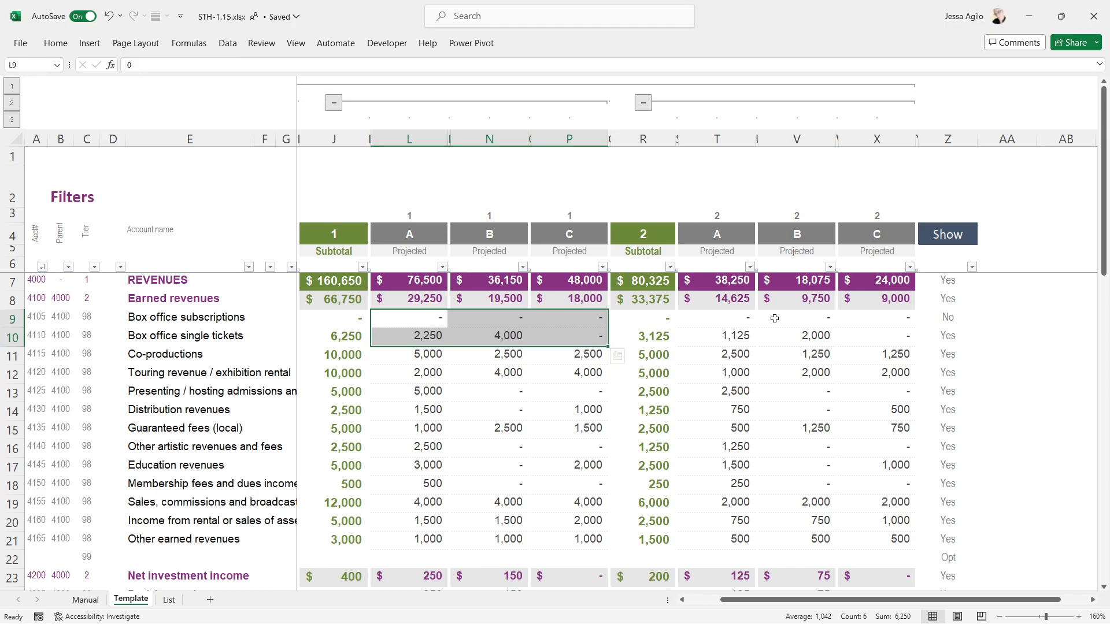
drag(881, 317, 250, 312)
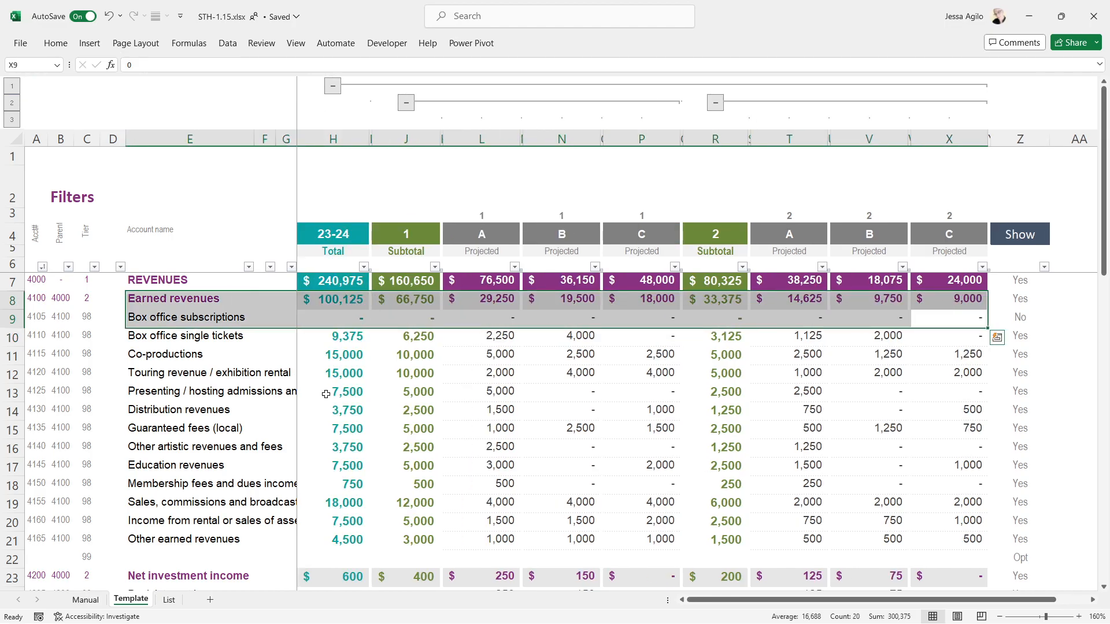
drag(398, 414, 977, 415)
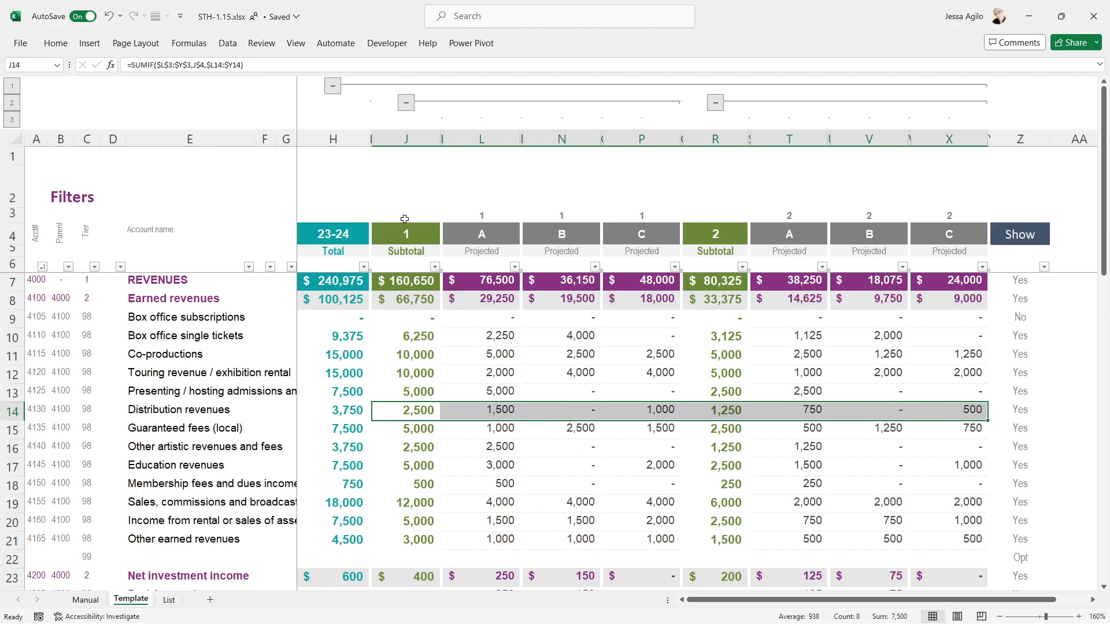
click(419, 315)
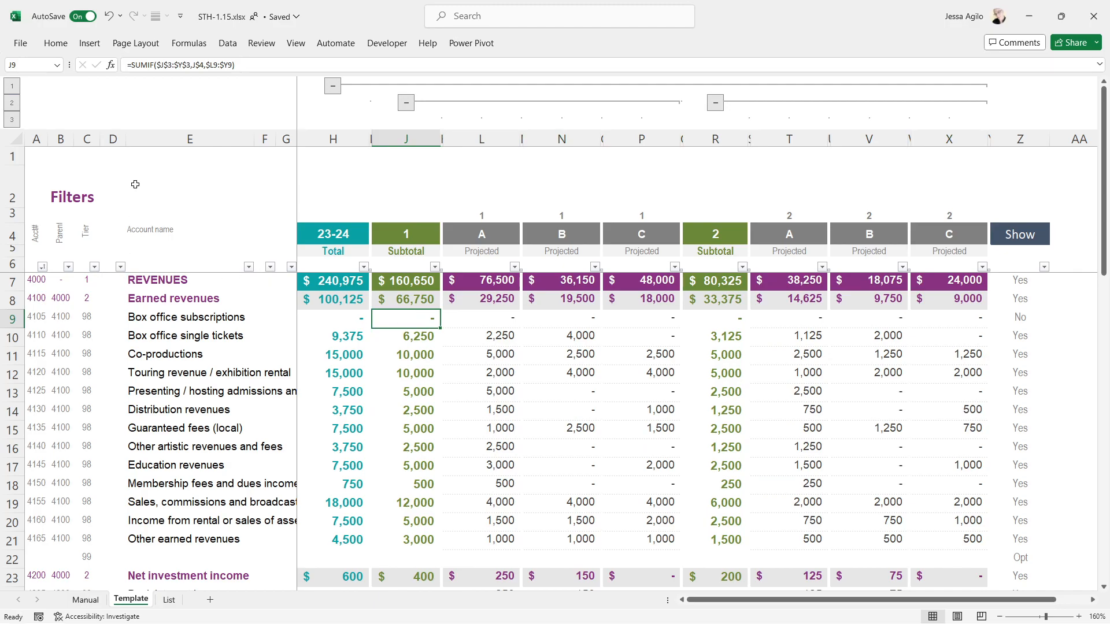
- Delete the empty column D between the Tier and Account name columns
click(120, 138)
right_click(120, 138)
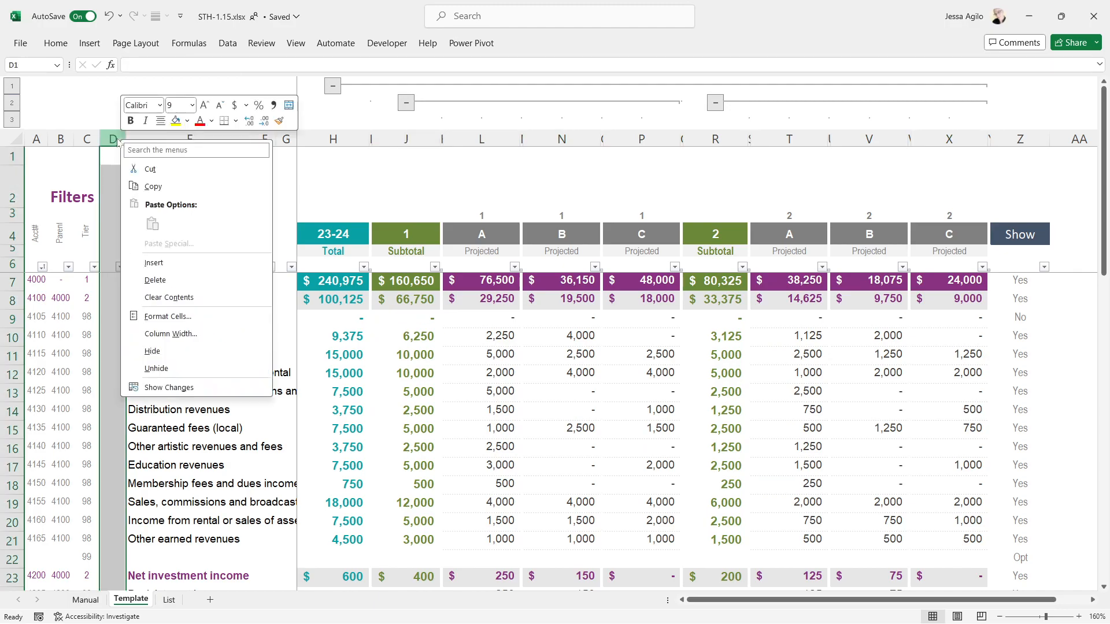
click(166, 281)
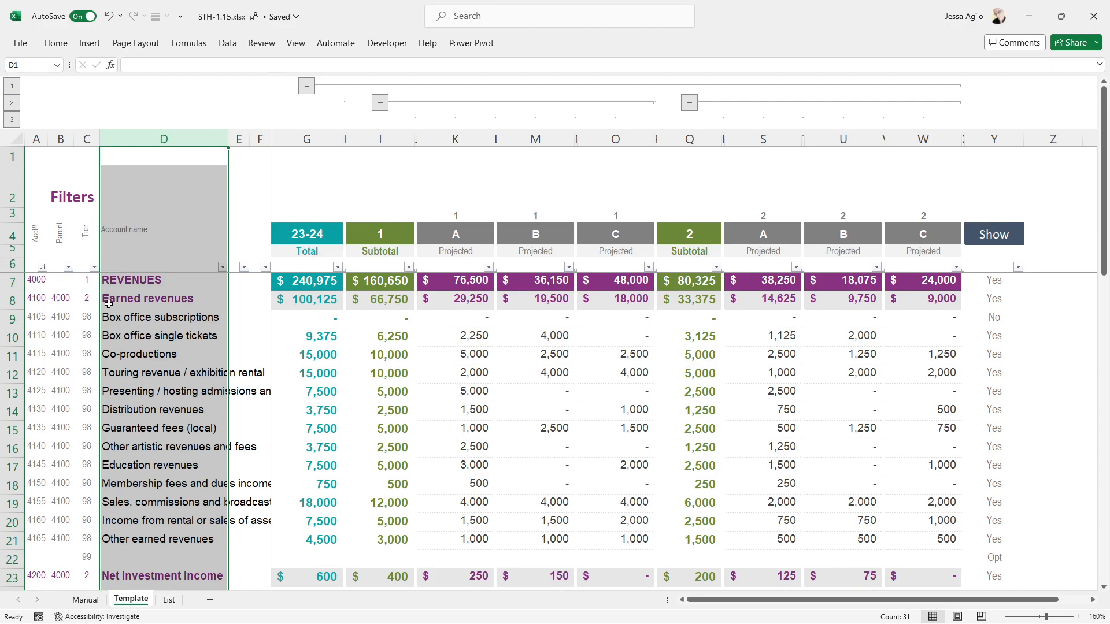
click(362, 358)
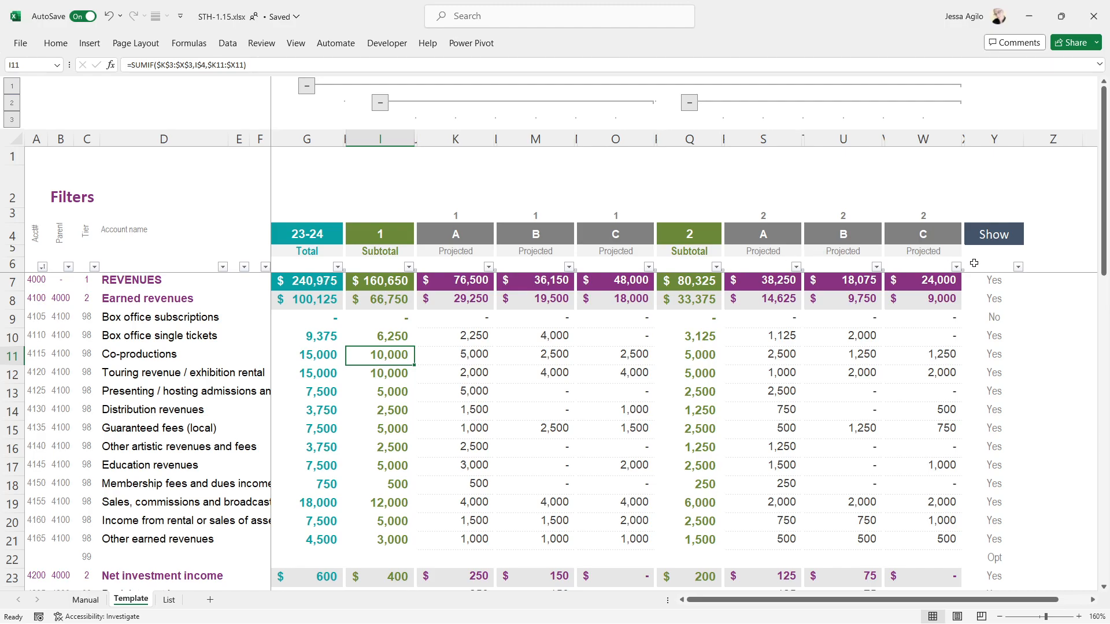
- Compare the Show formulas in Y7, Y9 and Y22 with the 23-24 Total cells G9 and G22 they depend on
click(1007, 282)
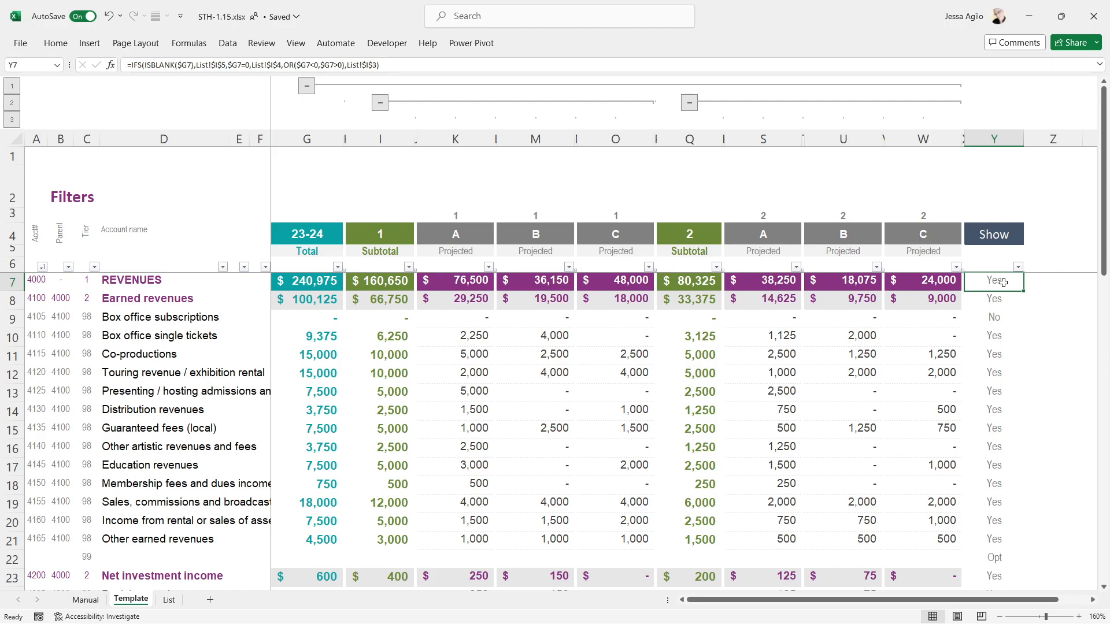
click(308, 313)
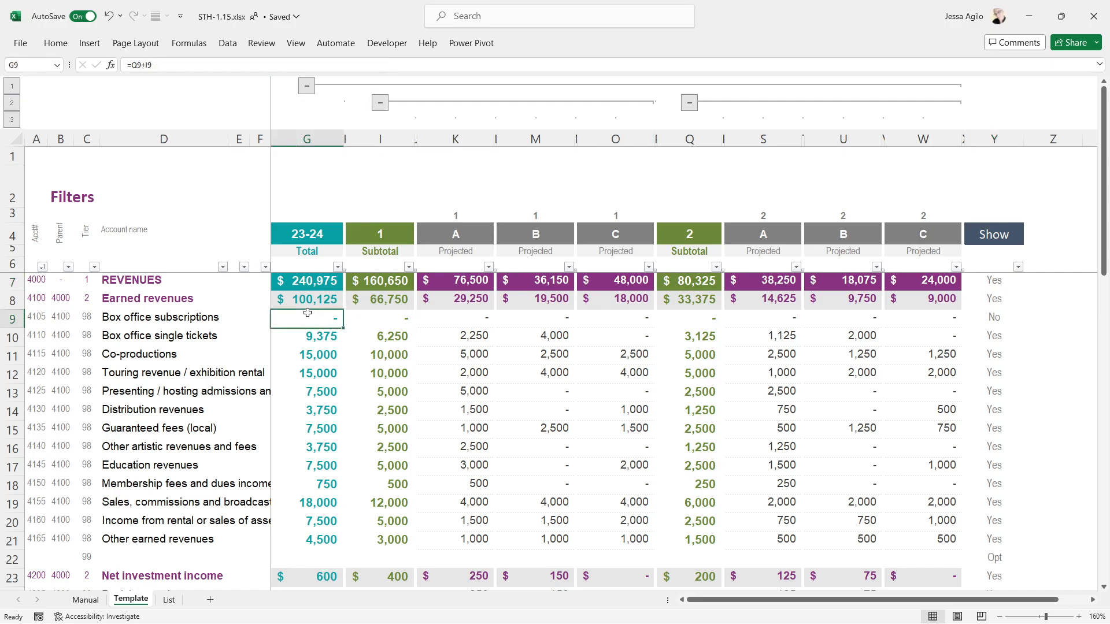
drag(307, 313, 687, 315)
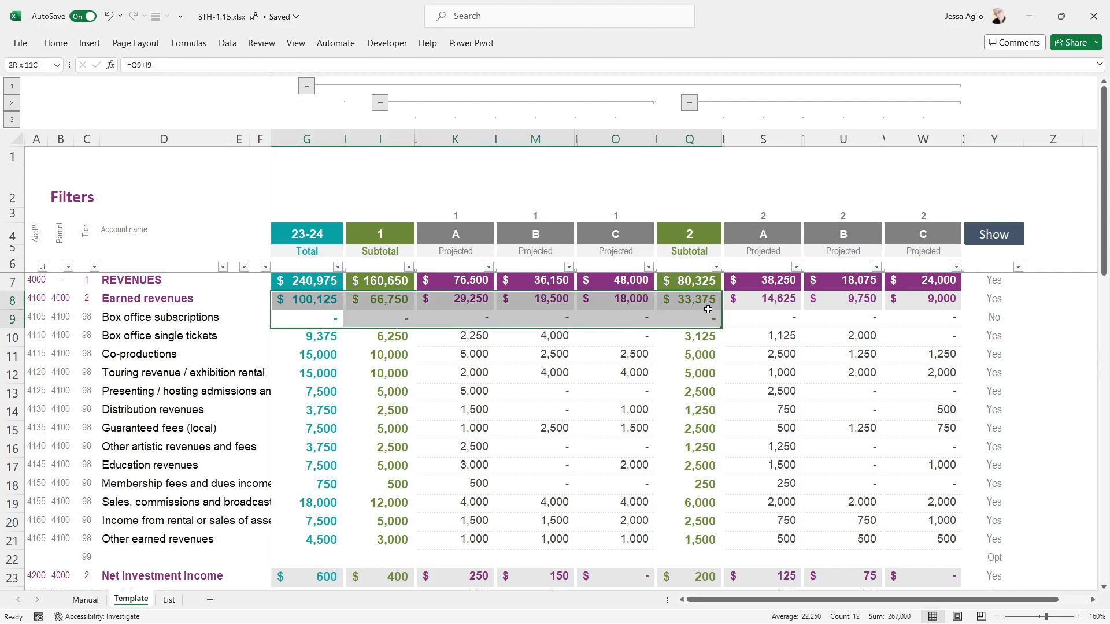
click(318, 321)
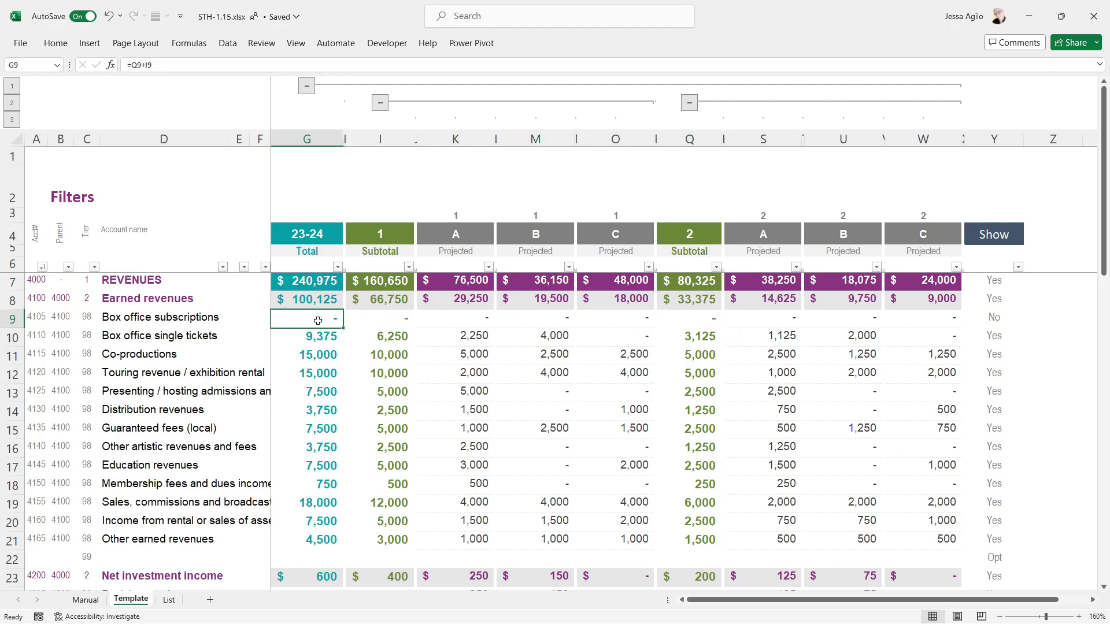
click(1001, 322)
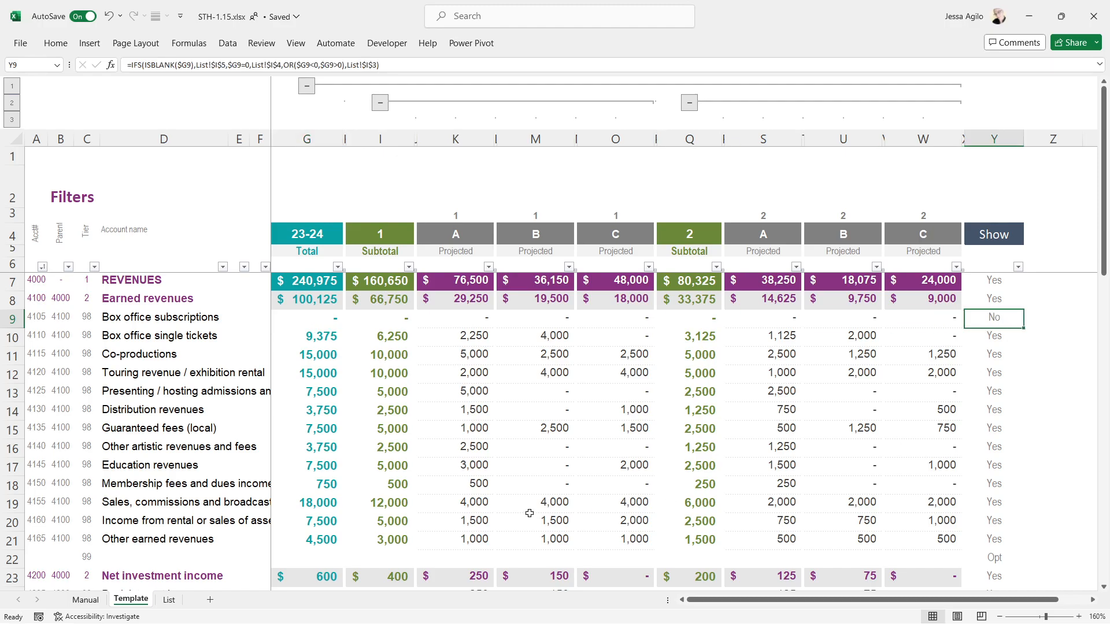
click(321, 557)
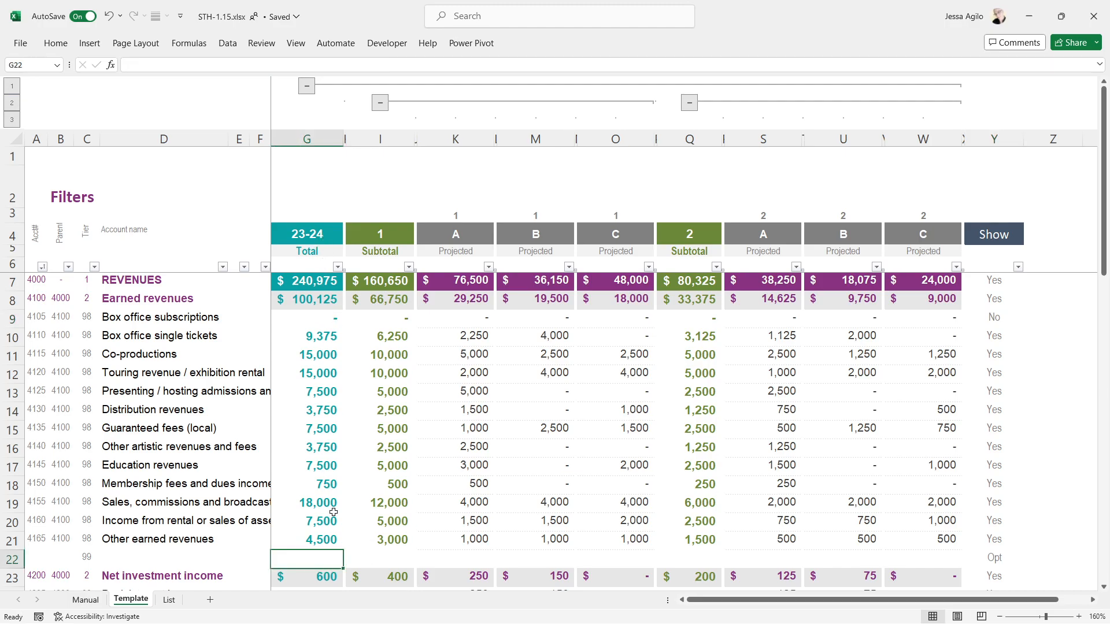
click(1000, 557)
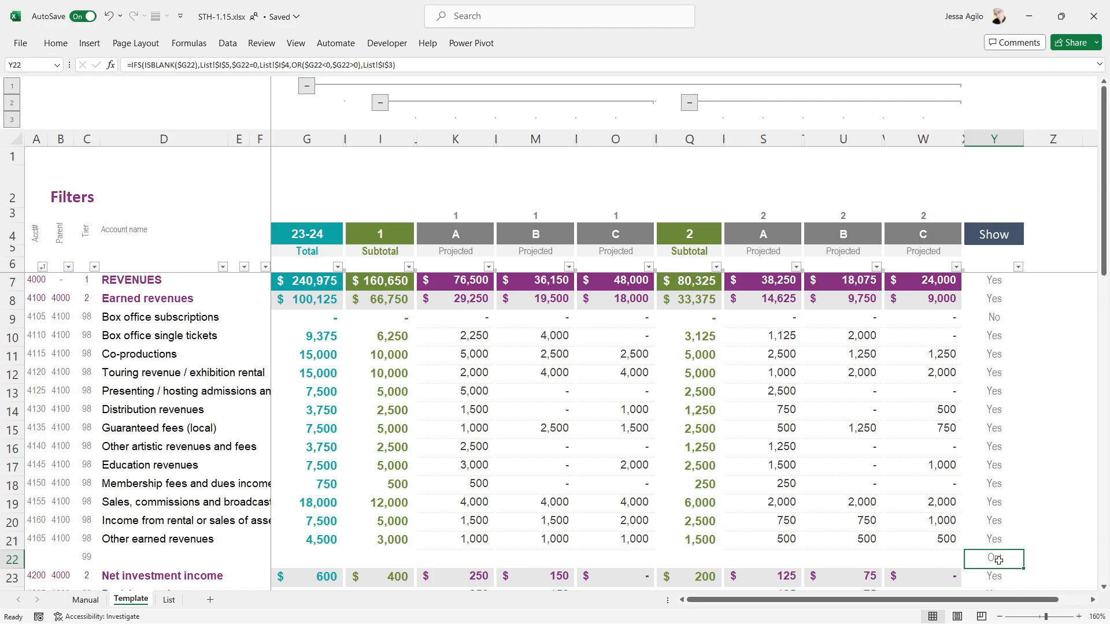
click(1019, 269)
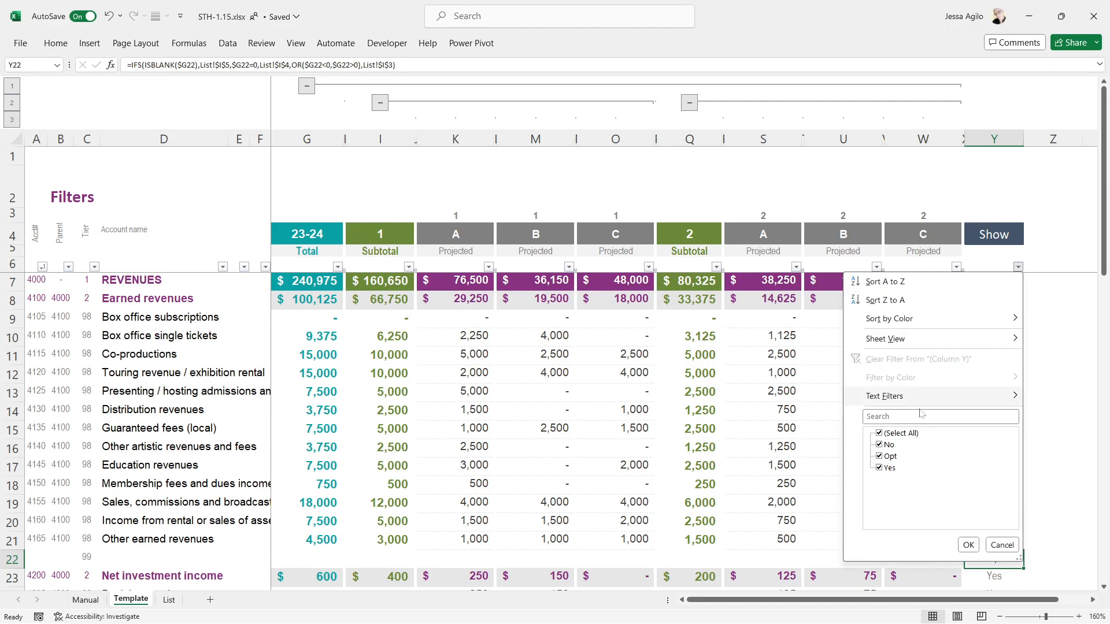
click(884, 445)
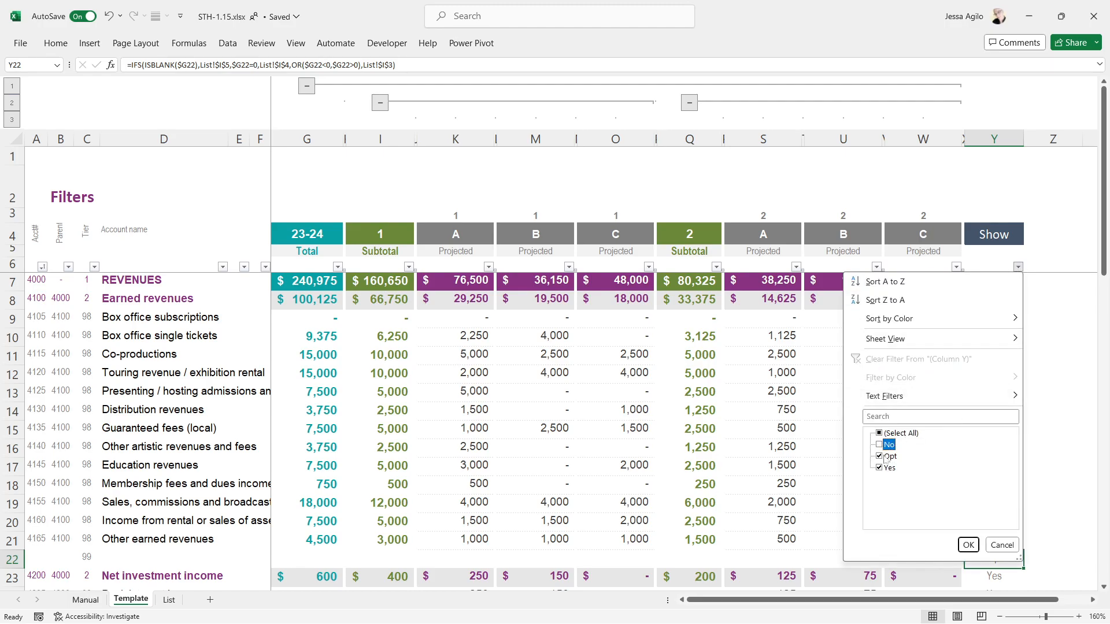
click(881, 456)
click(969, 545)
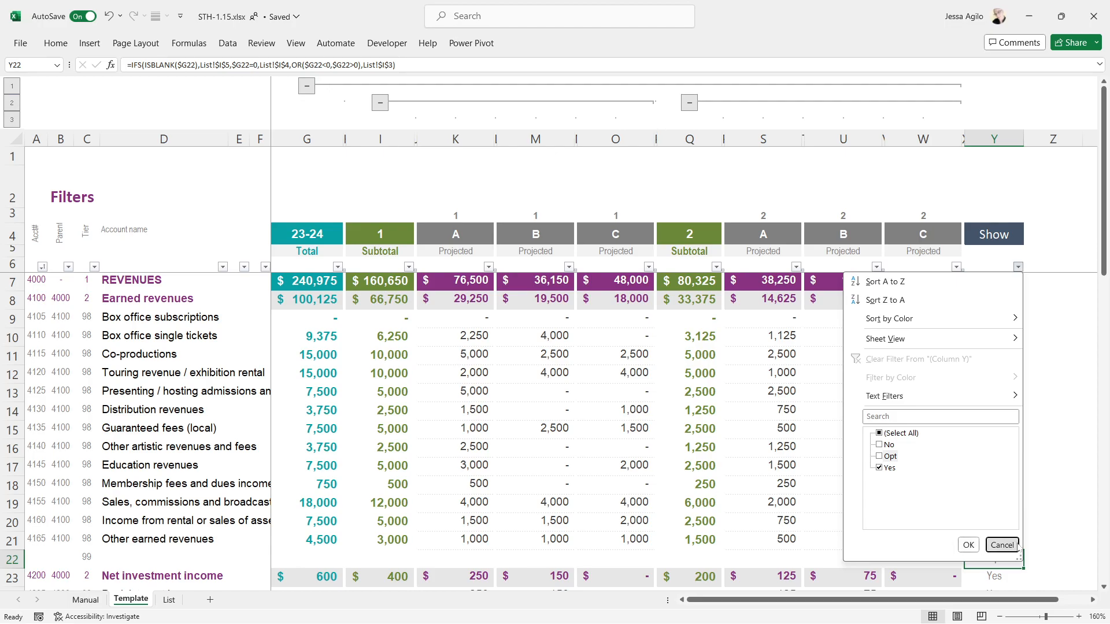
click(969, 545)
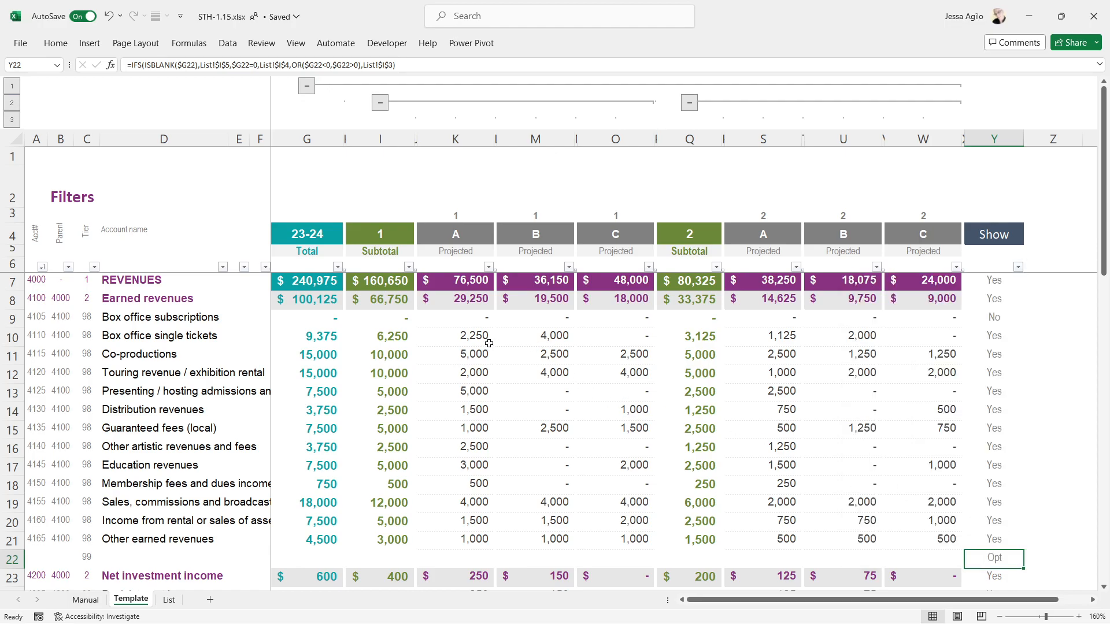
- Clear the projected amounts of both groups from Box office single tickets to Distribution revenues, in K10:O14 and S10:W14
drag(480, 336, 624, 414)
key(Delete)
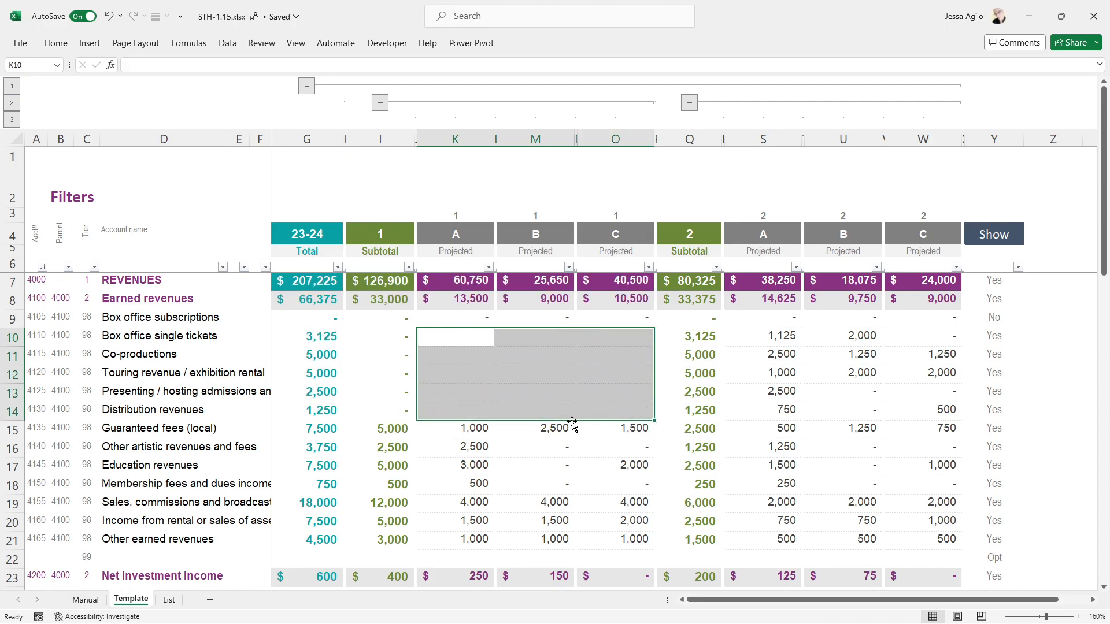
click(643, 405)
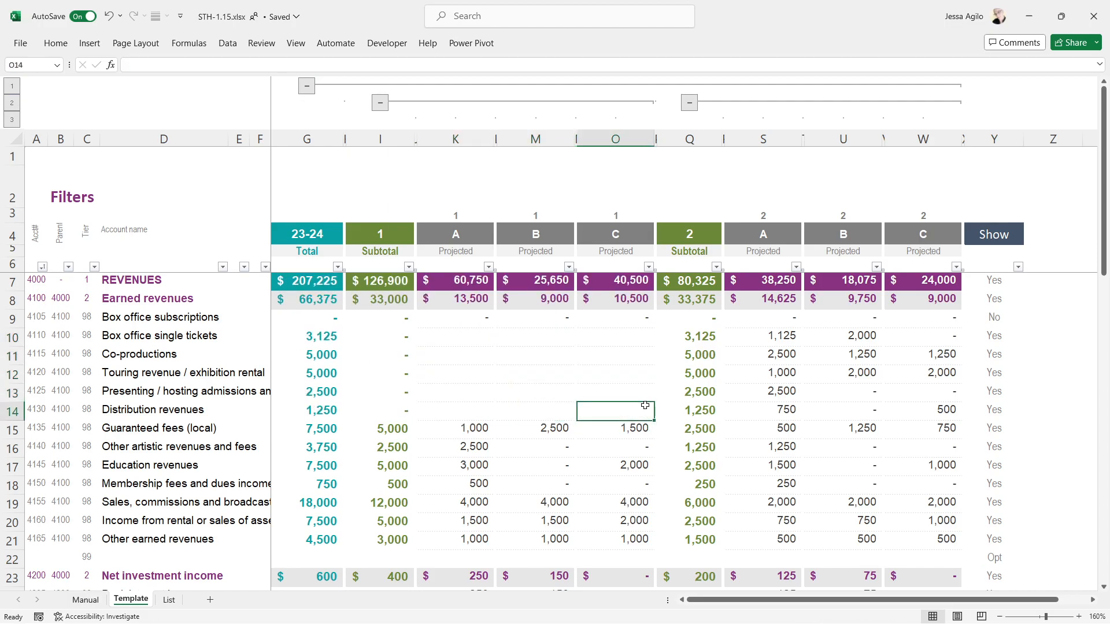
click(791, 340)
drag(791, 340, 905, 409)
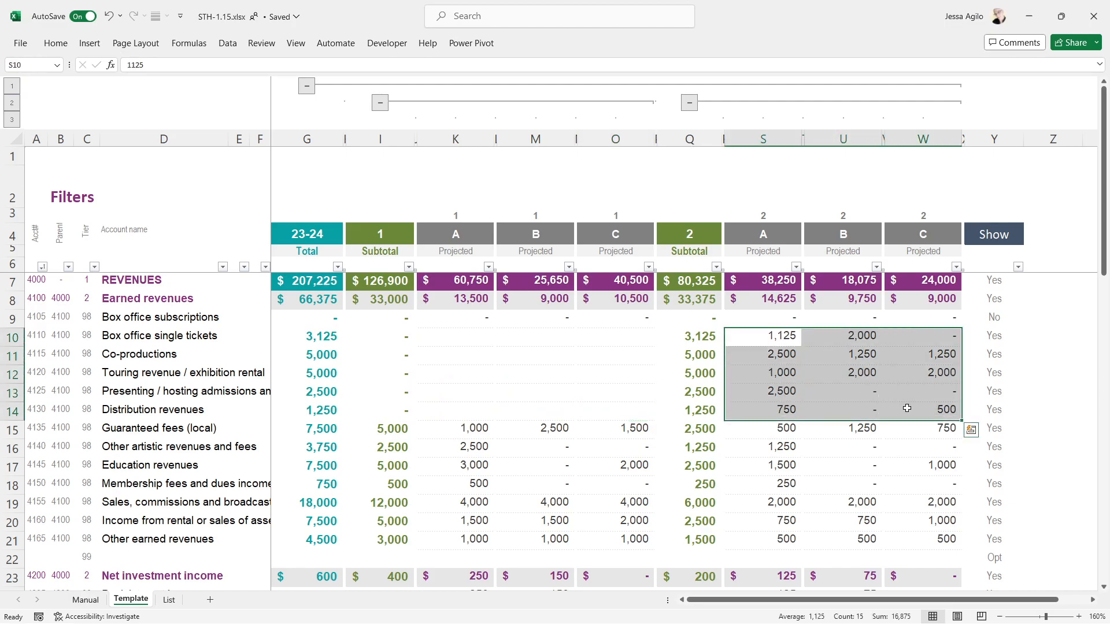
key(Delete)
click(758, 410)
click(671, 378)
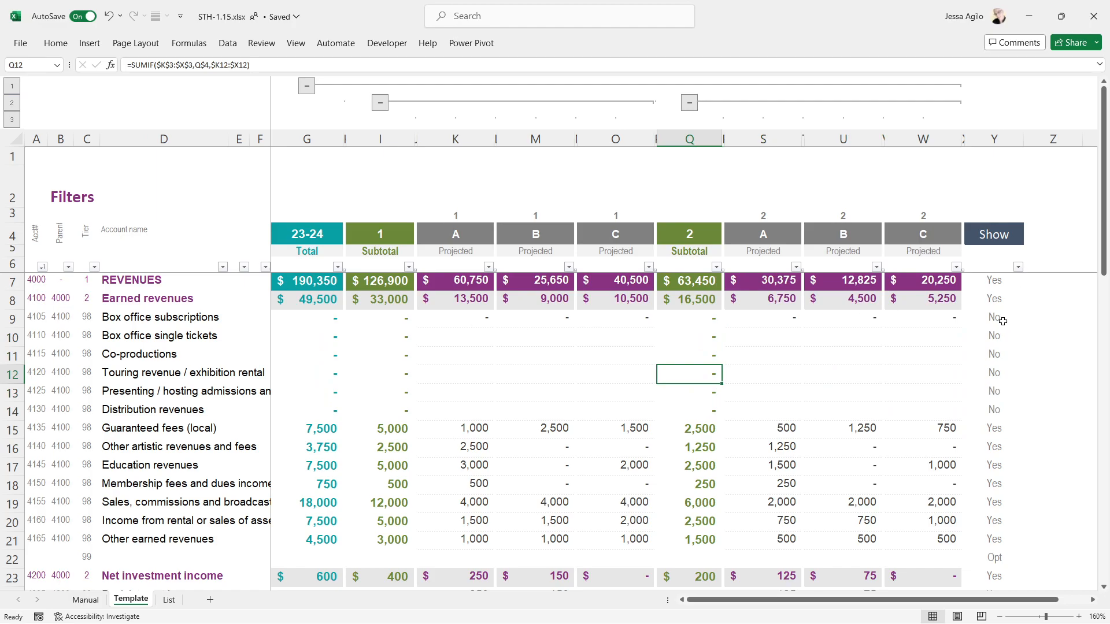
- Highlight the empty and zero amounts in rows 9 to 14 and filter the Show column to Yes only
drag(438, 313, 959, 413)
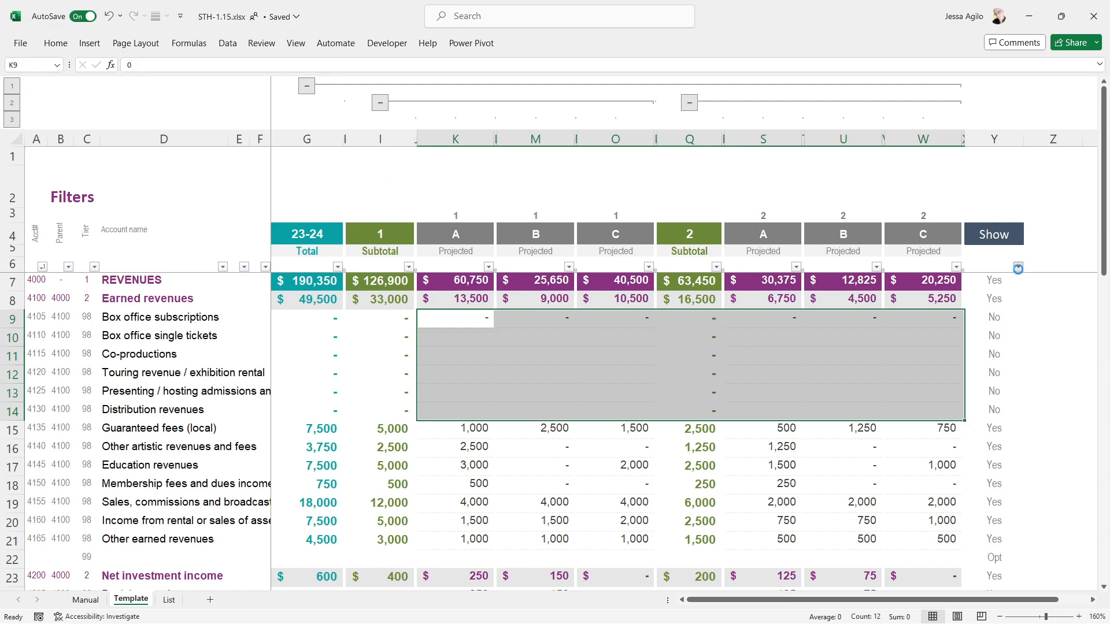
click(1018, 267)
click(900, 432)
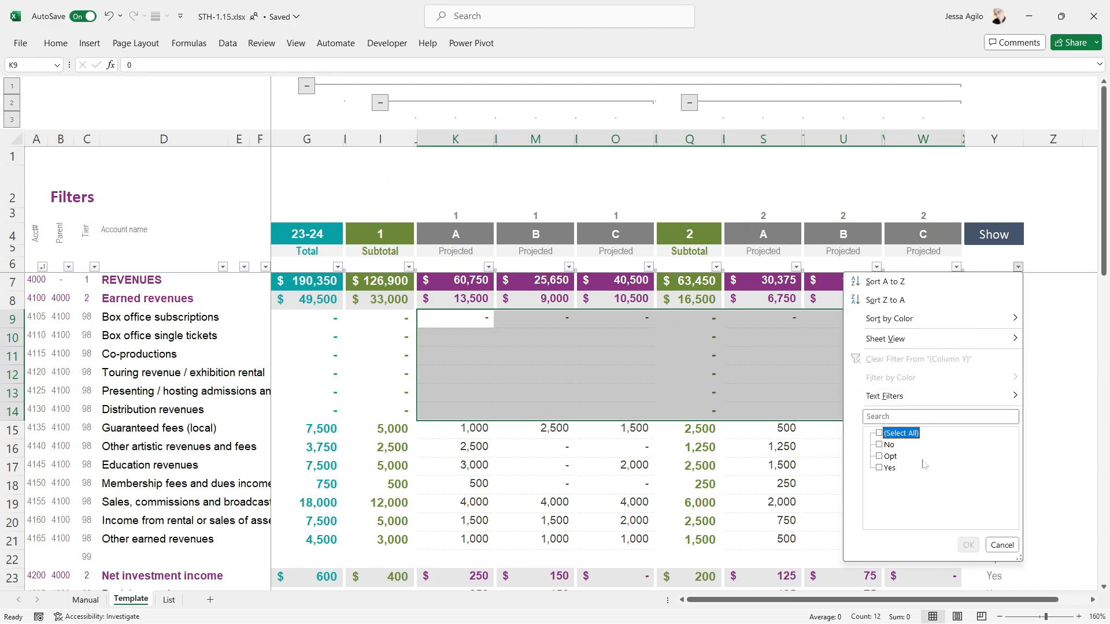
click(888, 468)
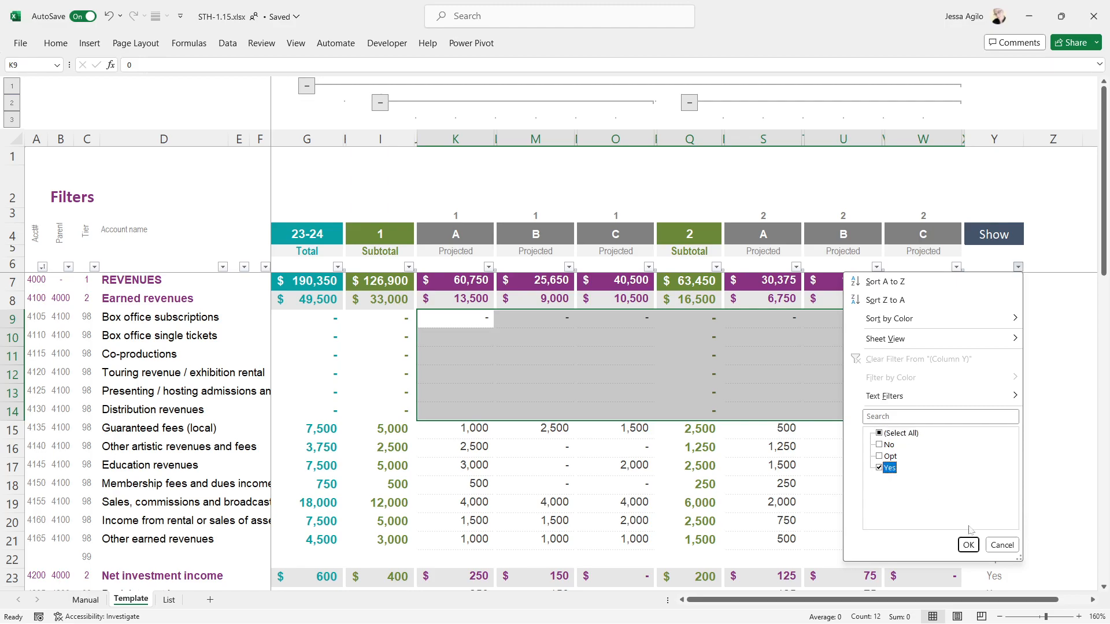
click(968, 545)
click(701, 355)
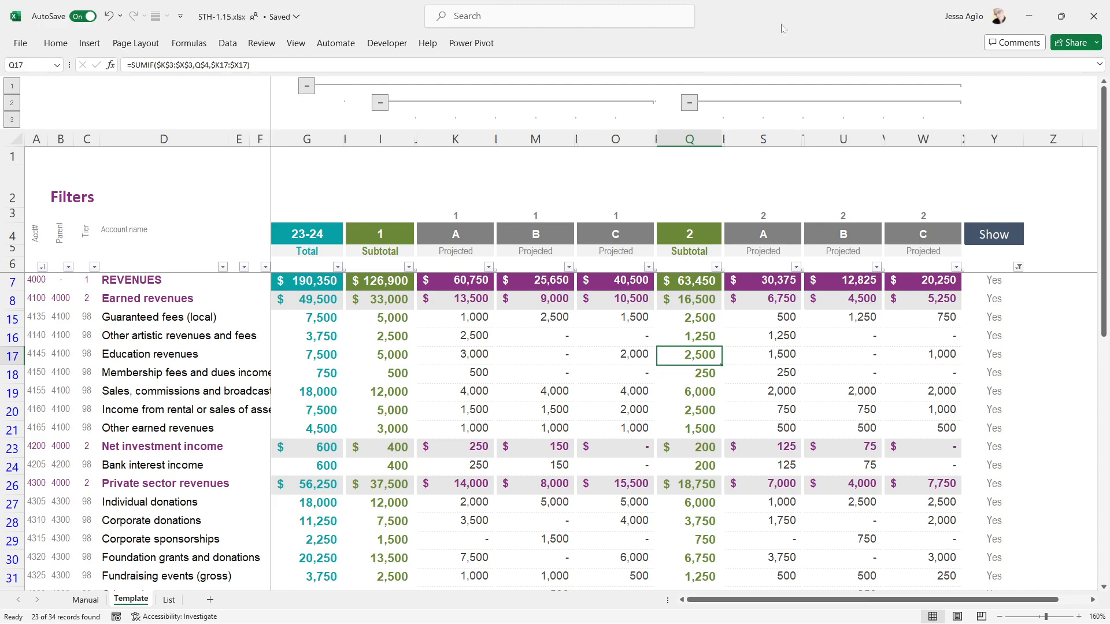
- Extend the Show filter to include Opt along with Yes and look through the filtered rows
click(1018, 267)
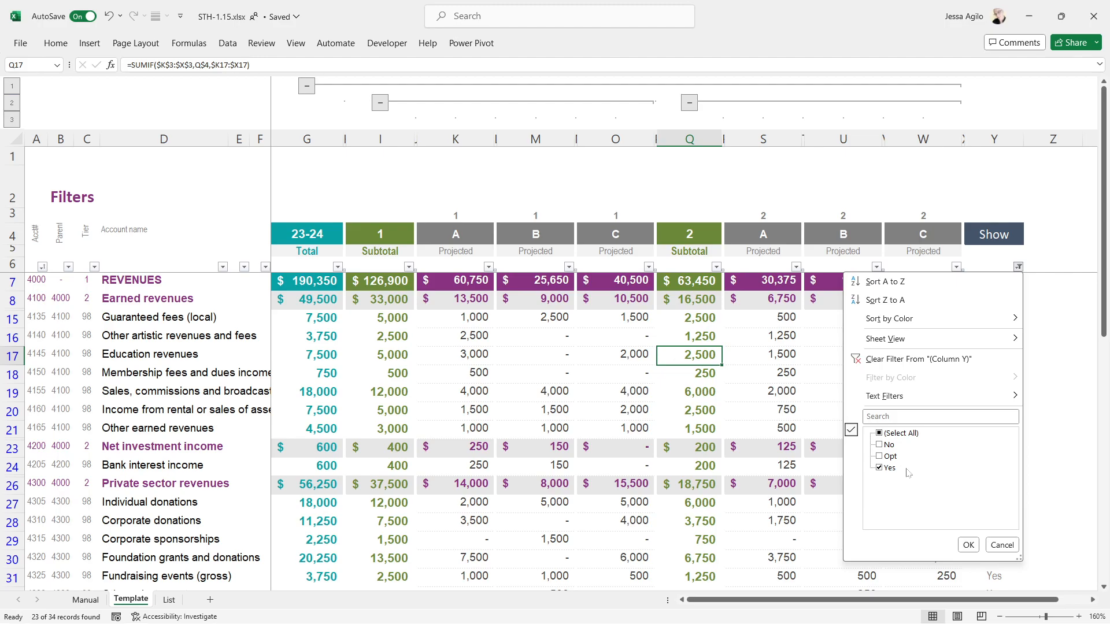
click(880, 457)
click(969, 545)
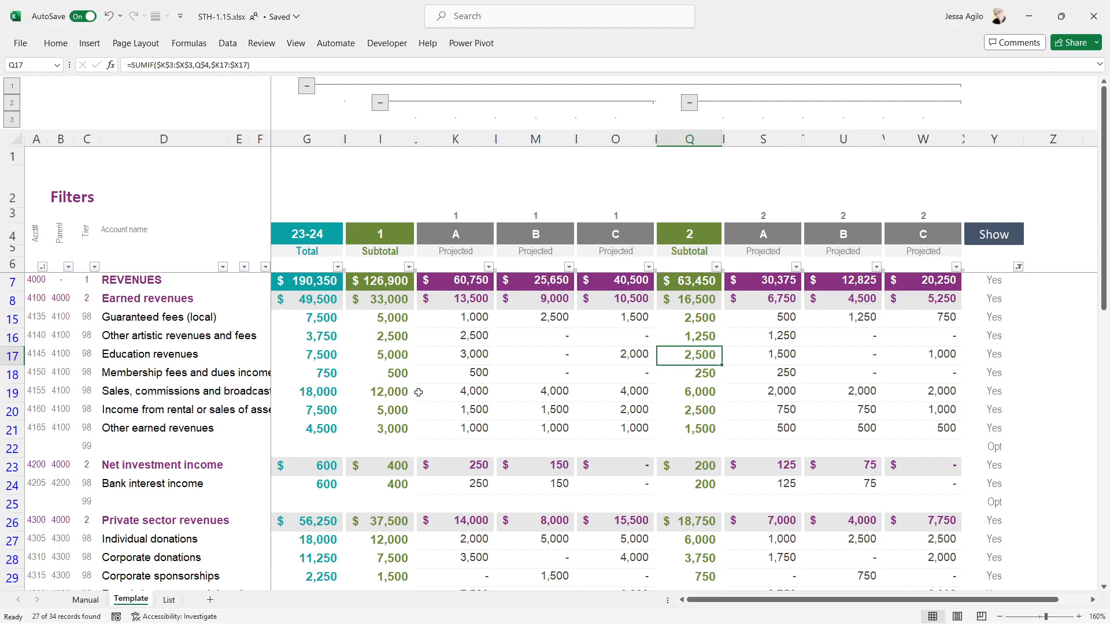
scroll(418, 392, down, 2)
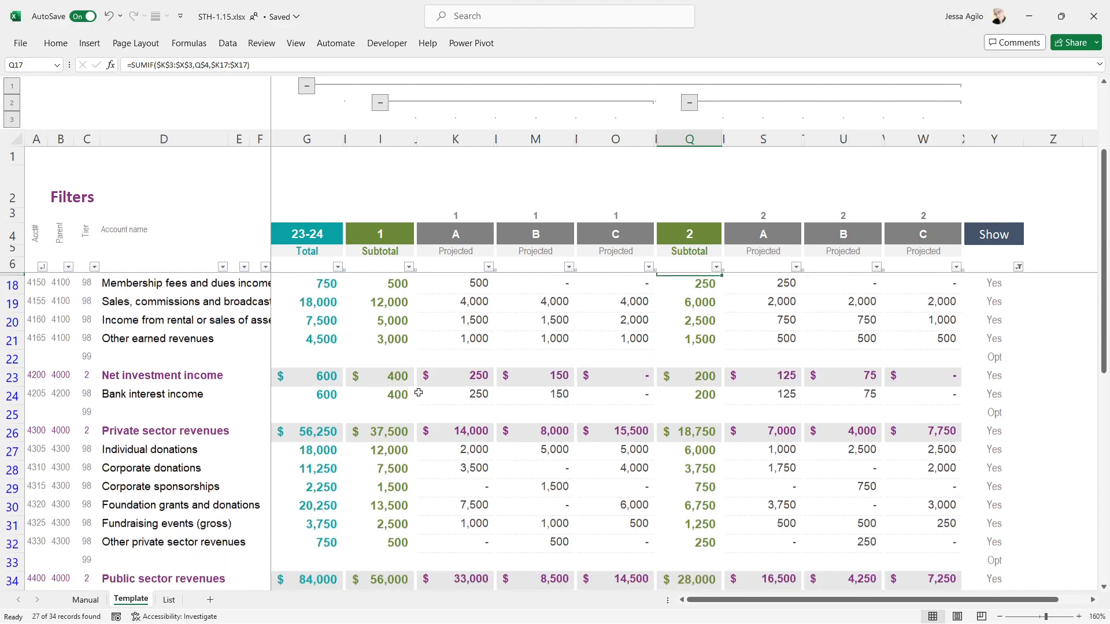
scroll(418, 392, up, 2)
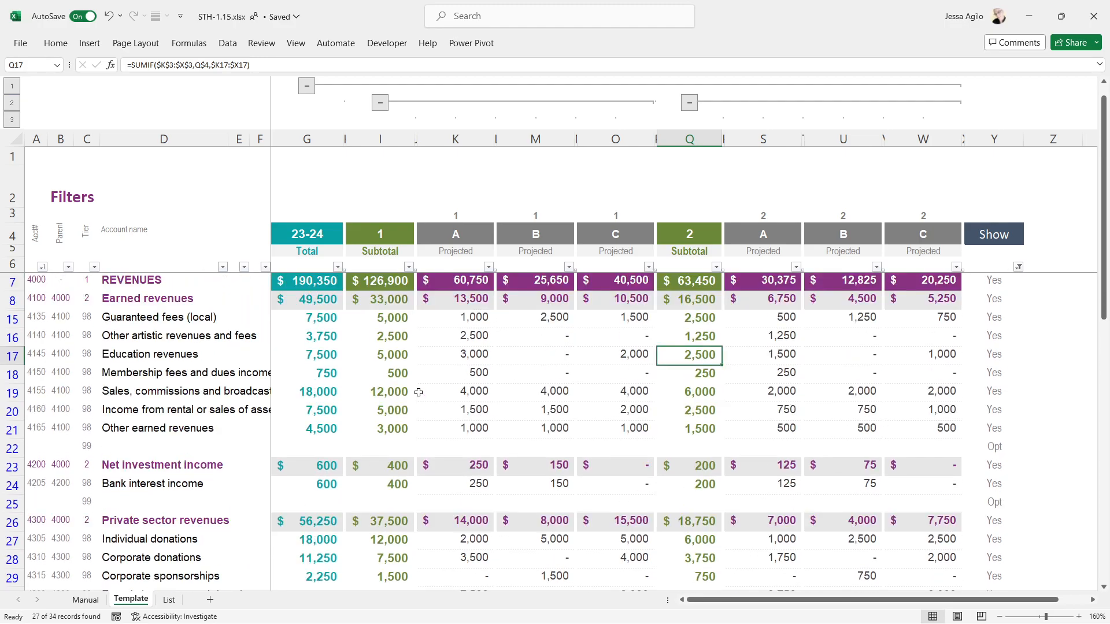
- Remove Opt from the Show column filter so that only the Yes rows are listed
click(1018, 267)
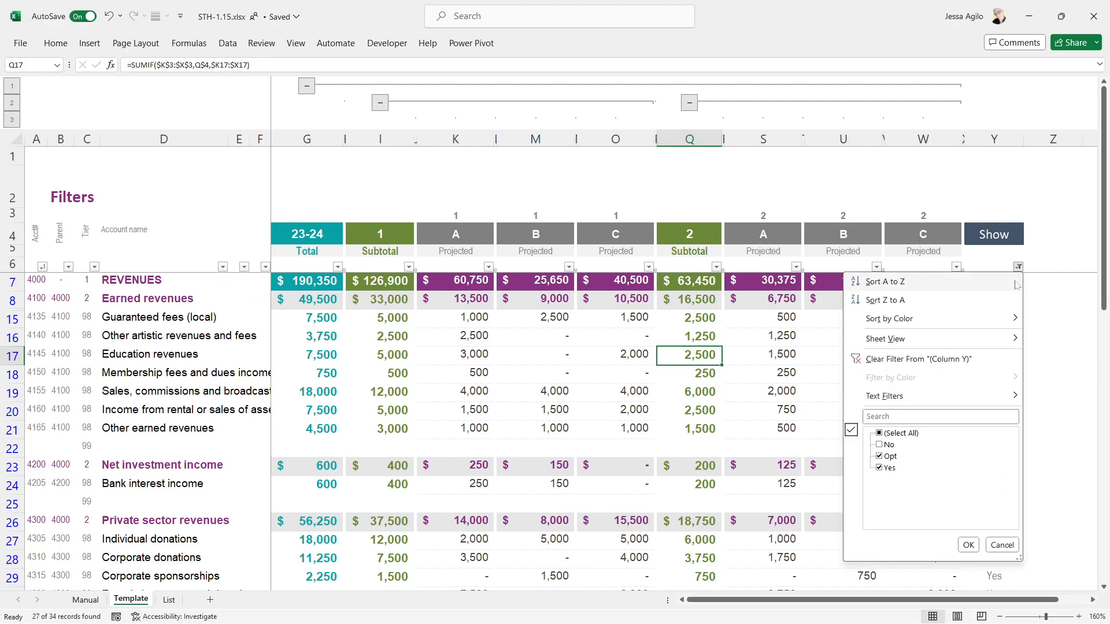
click(879, 456)
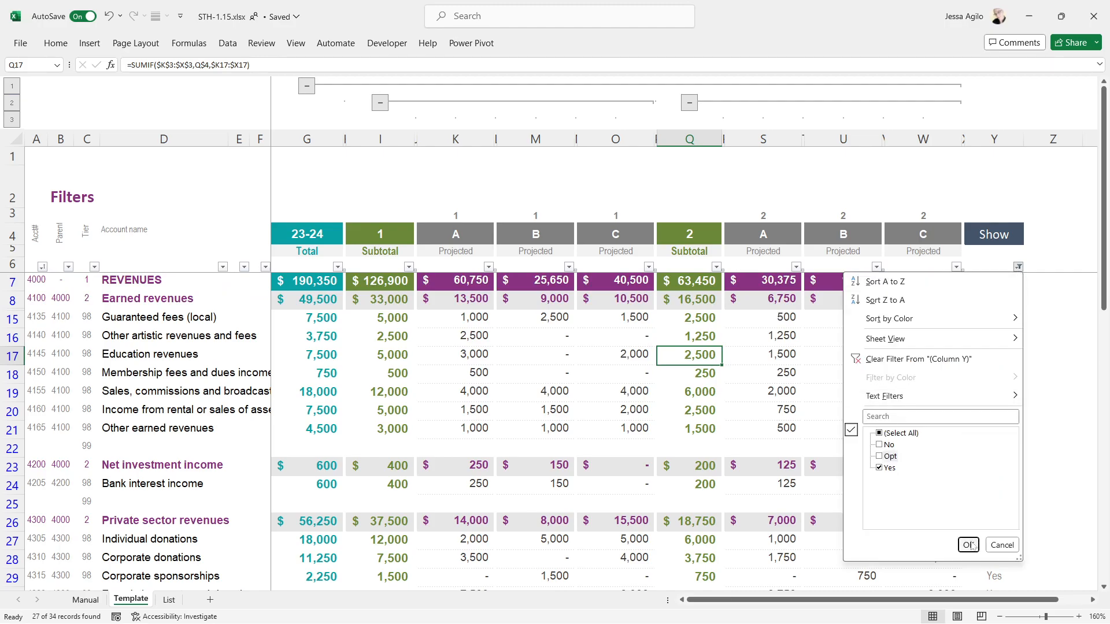
click(969, 545)
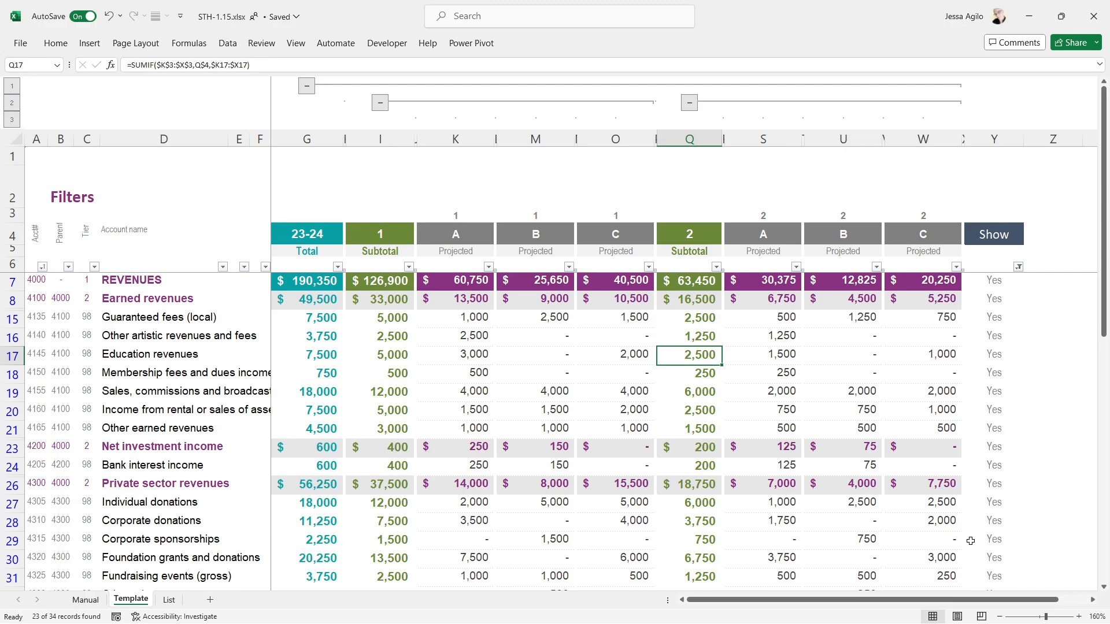
- Restore all rows in the Show column, including No and Opt, and select the empty projected cell O14
click(1018, 268)
click(879, 457)
click(963, 545)
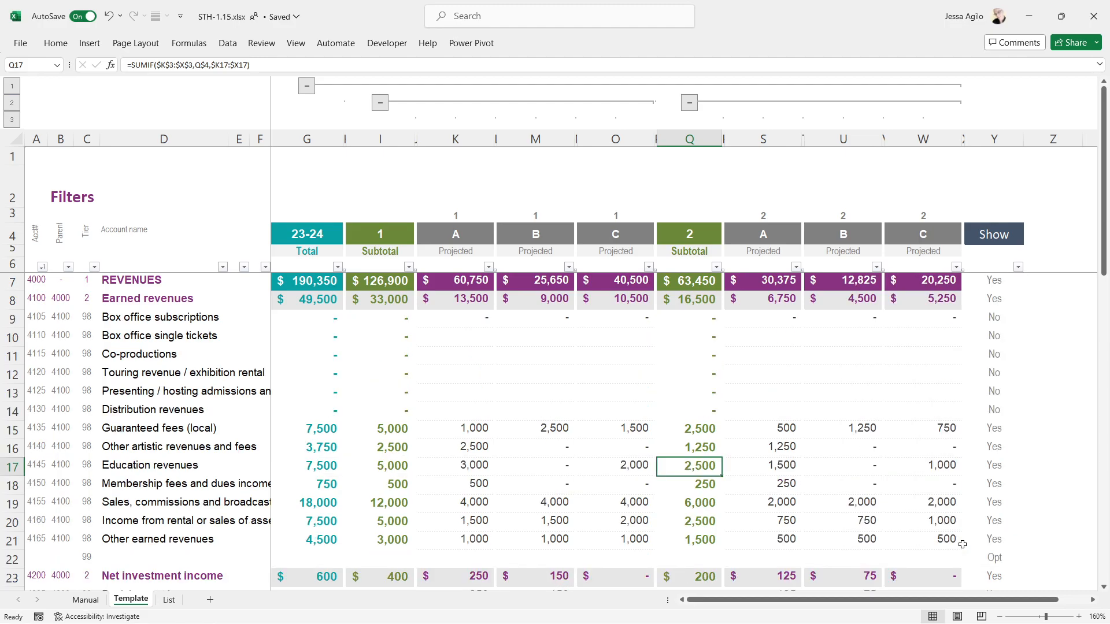
click(624, 412)
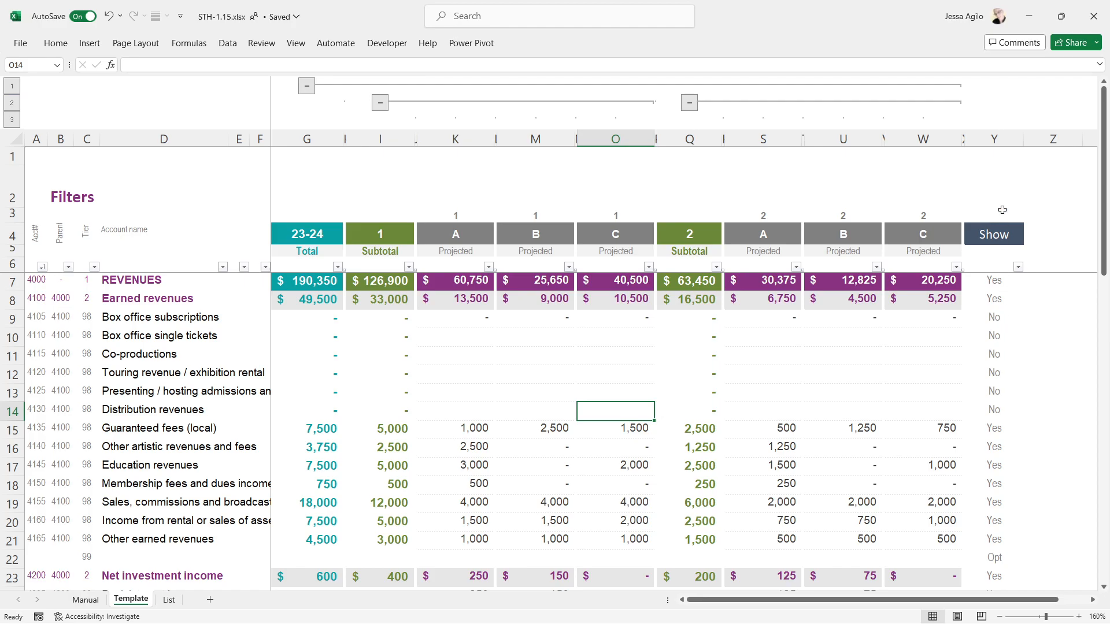
- Examine the IFS formula in the Show cell Y7 and close it without changes
click(1001, 281)
key(F2)
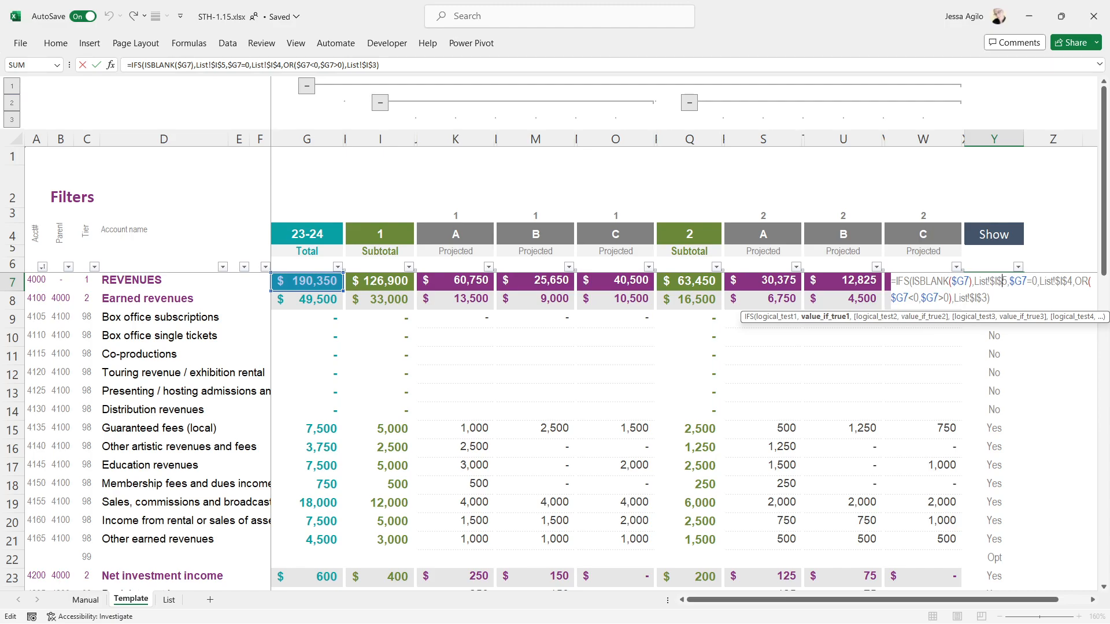
key(Return)
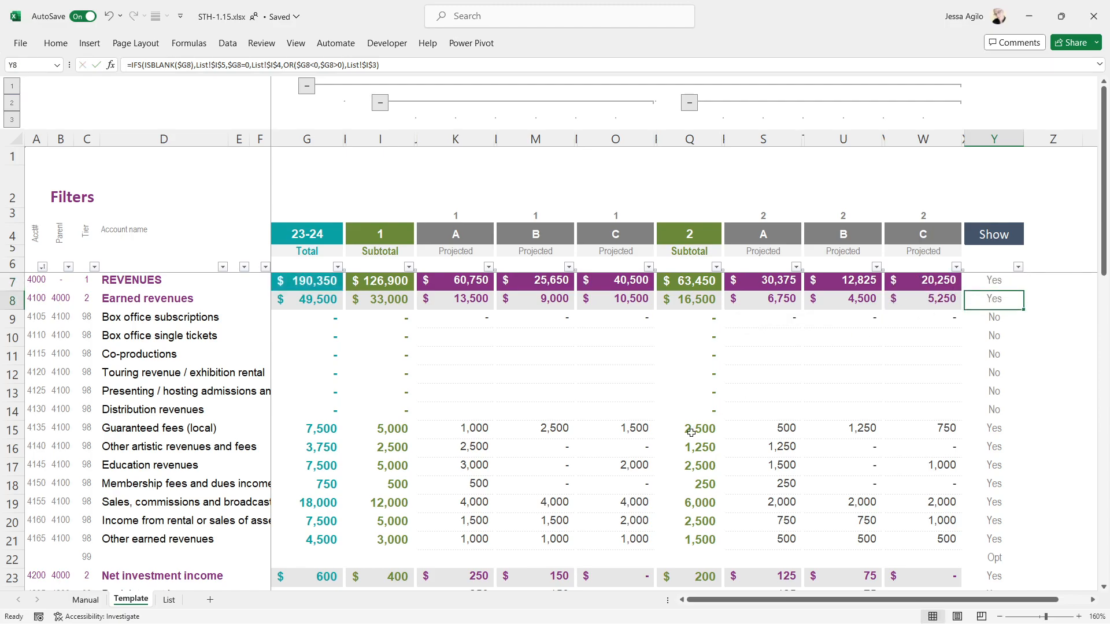
- Examine the Display options in I3:I5 of the List sheet that the Show formula refers to
click(169, 601)
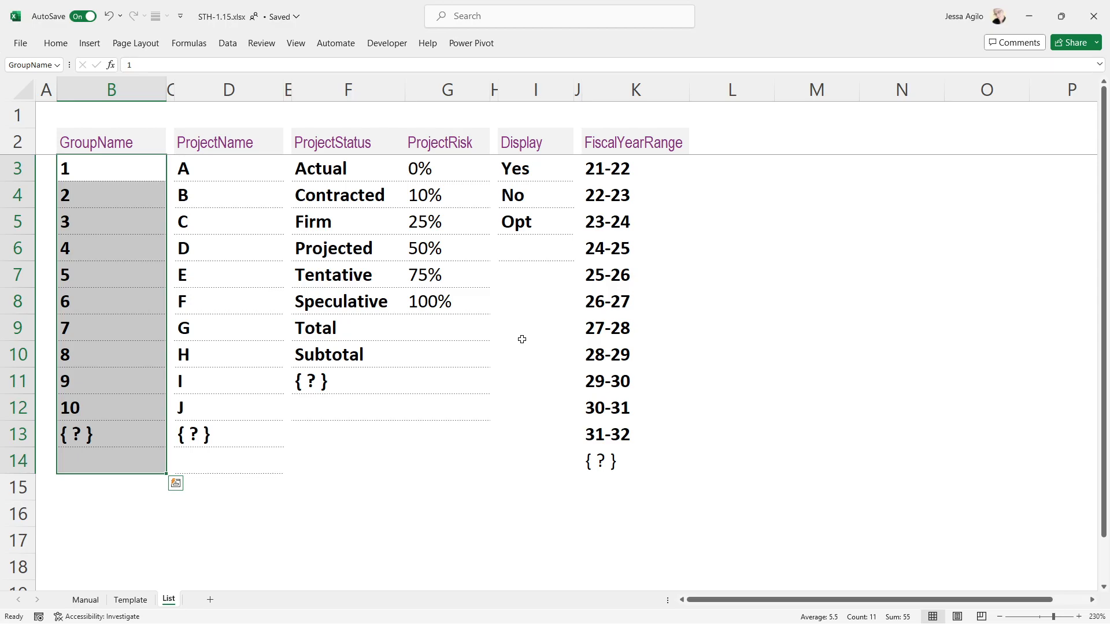
drag(543, 133, 541, 235)
click(542, 325)
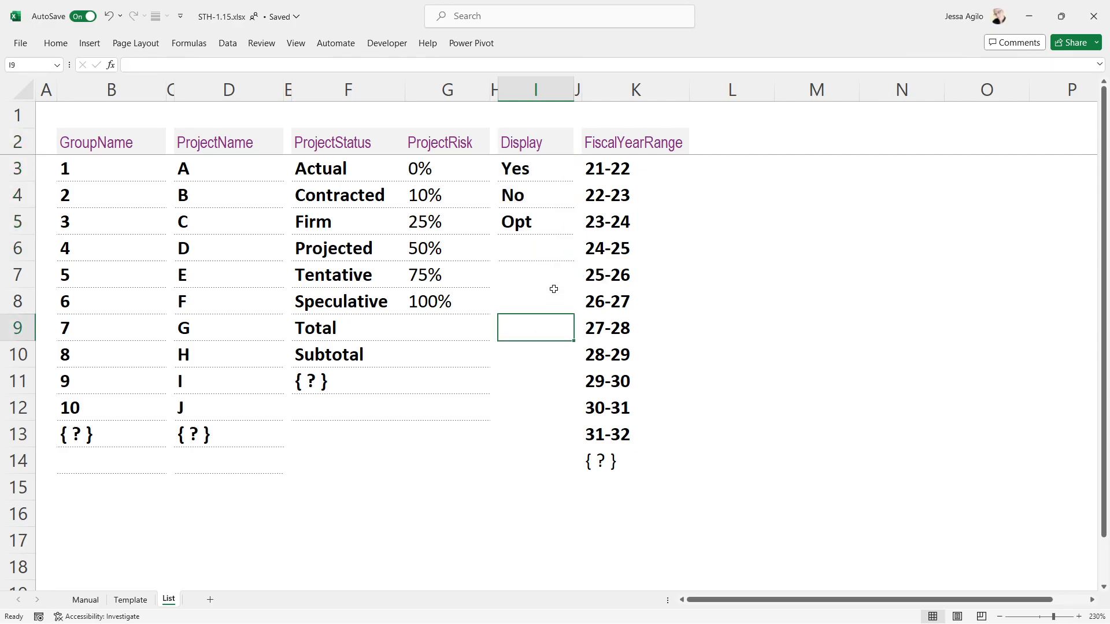
click(547, 167)
drag(547, 167, 544, 226)
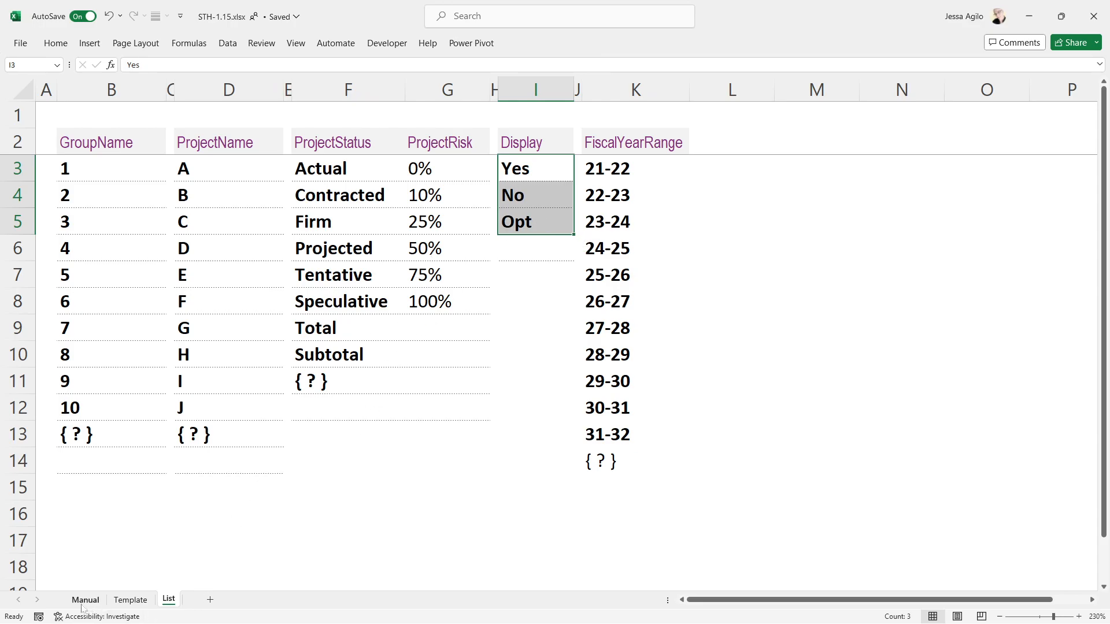
- Return to the Template sheet and recheck the List references in the Y7 formula
click(131, 600)
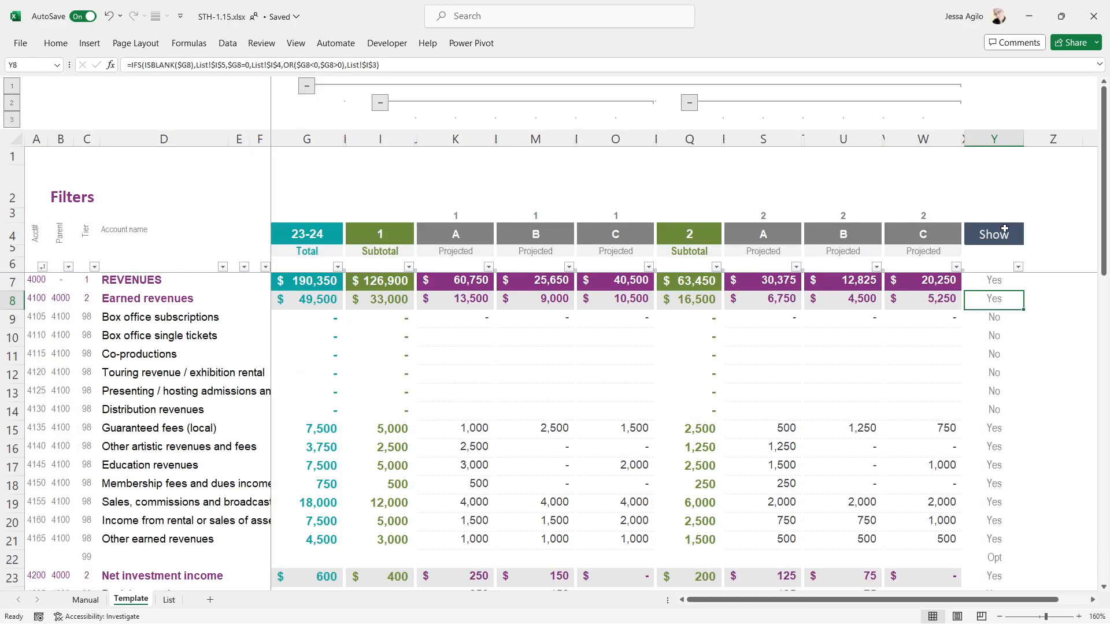
double_click(1000, 282)
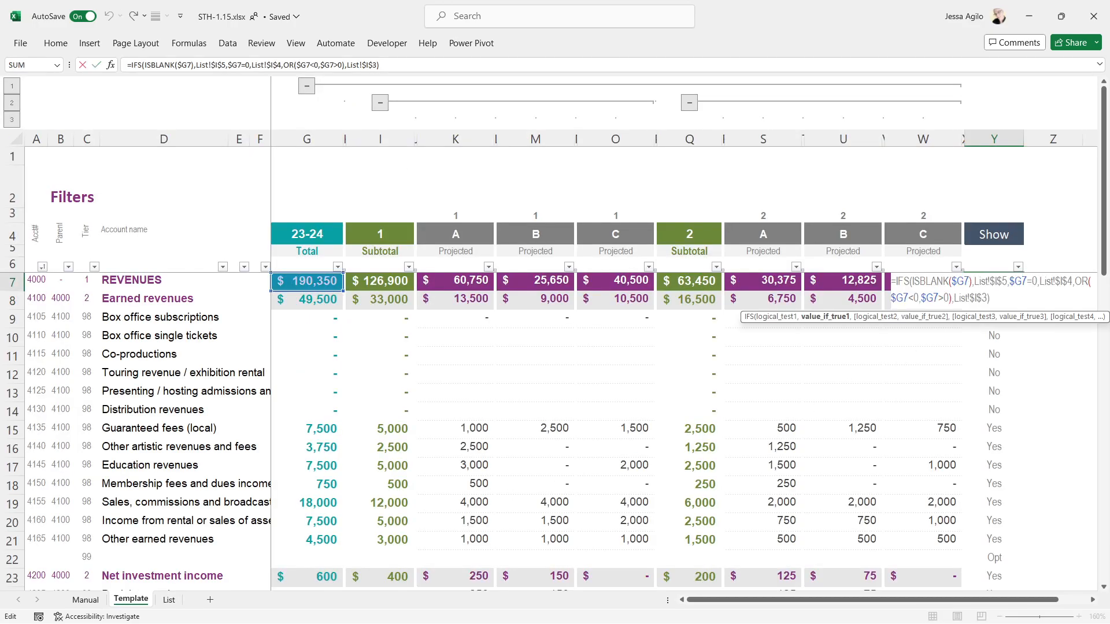
key(Return)
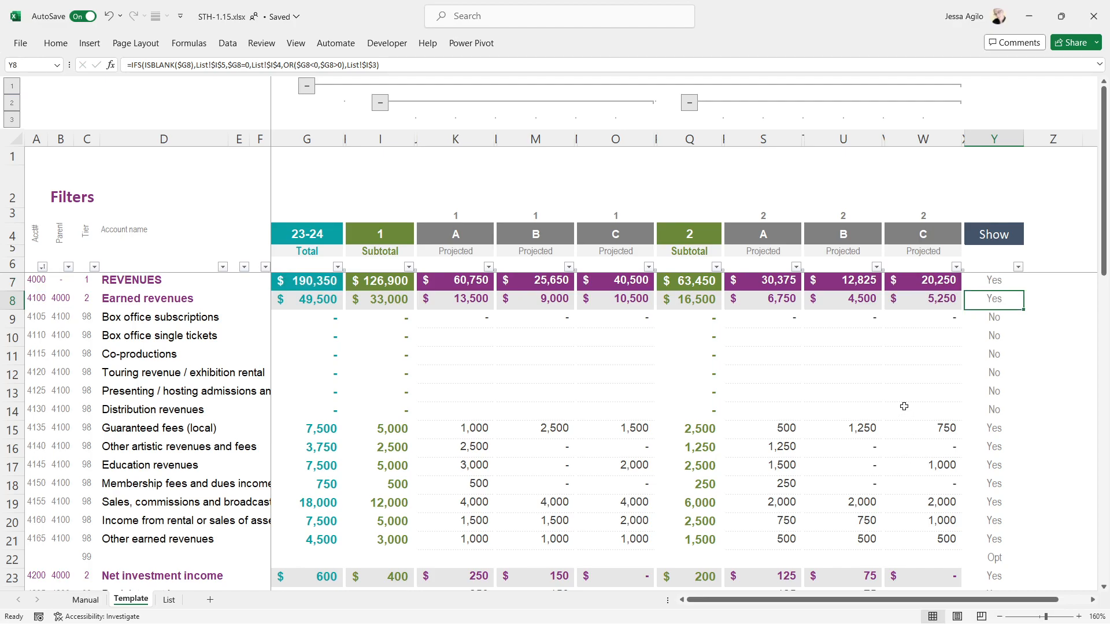
- Shorten the Display options on the List sheet to Y, N and O in I3:I5, and check the Show column on the Template sheet
click(169, 600)
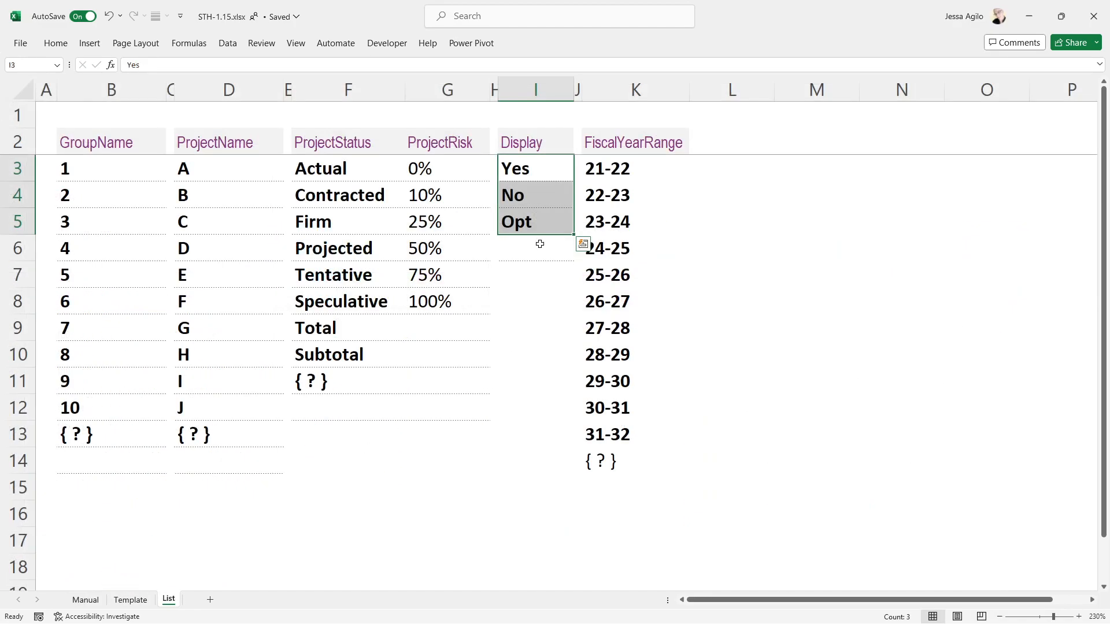
click(549, 170)
text(Y)
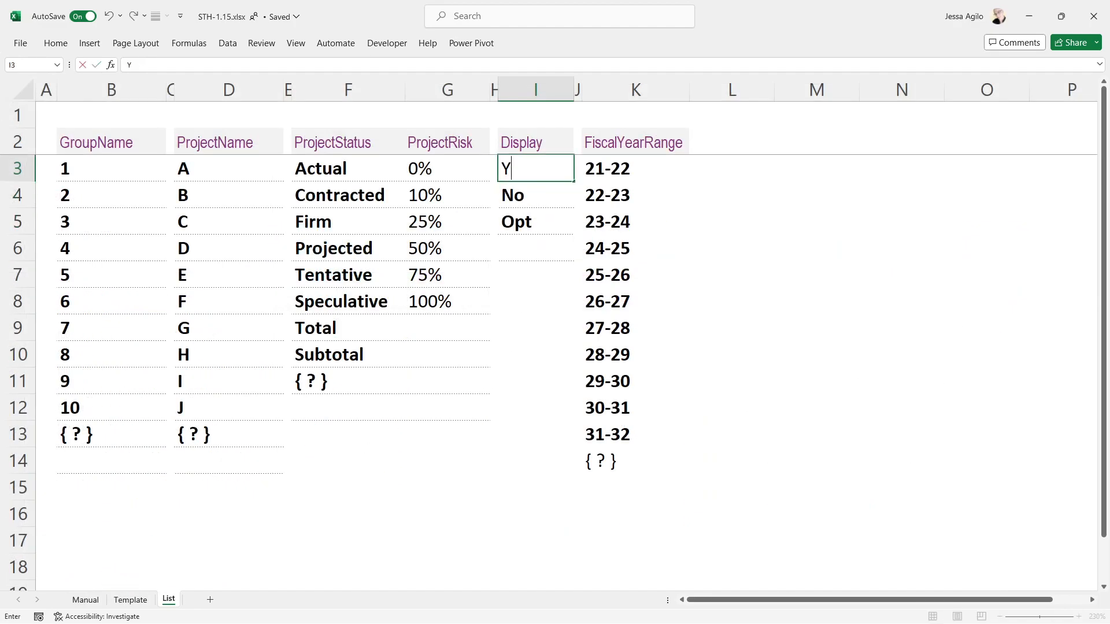
key(Return)
text(N)
key(Return)
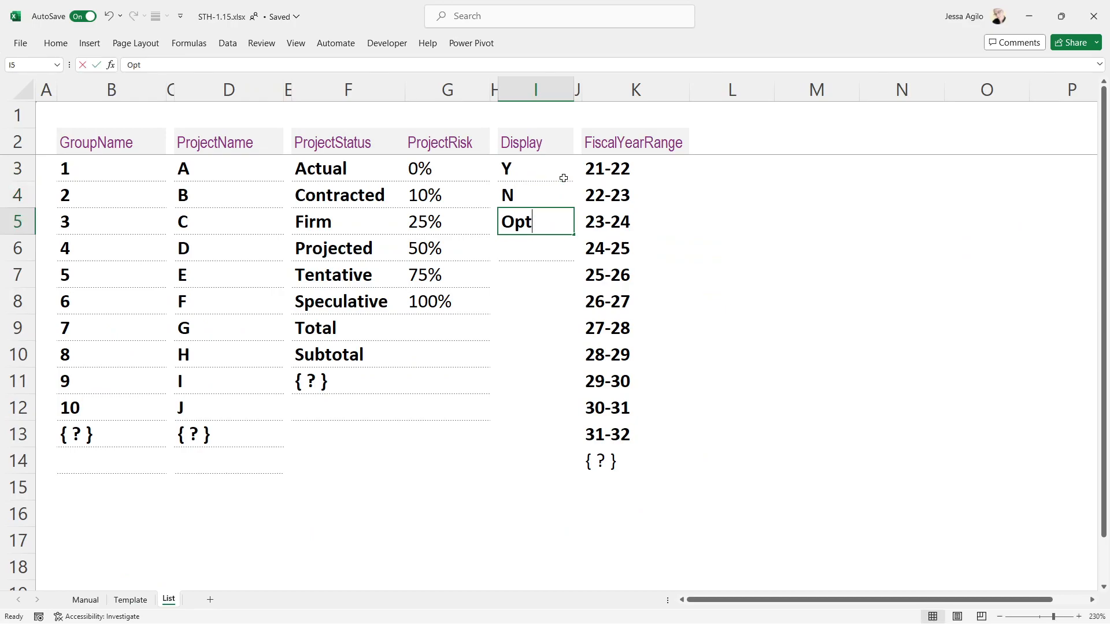
text(O)
key(Return)
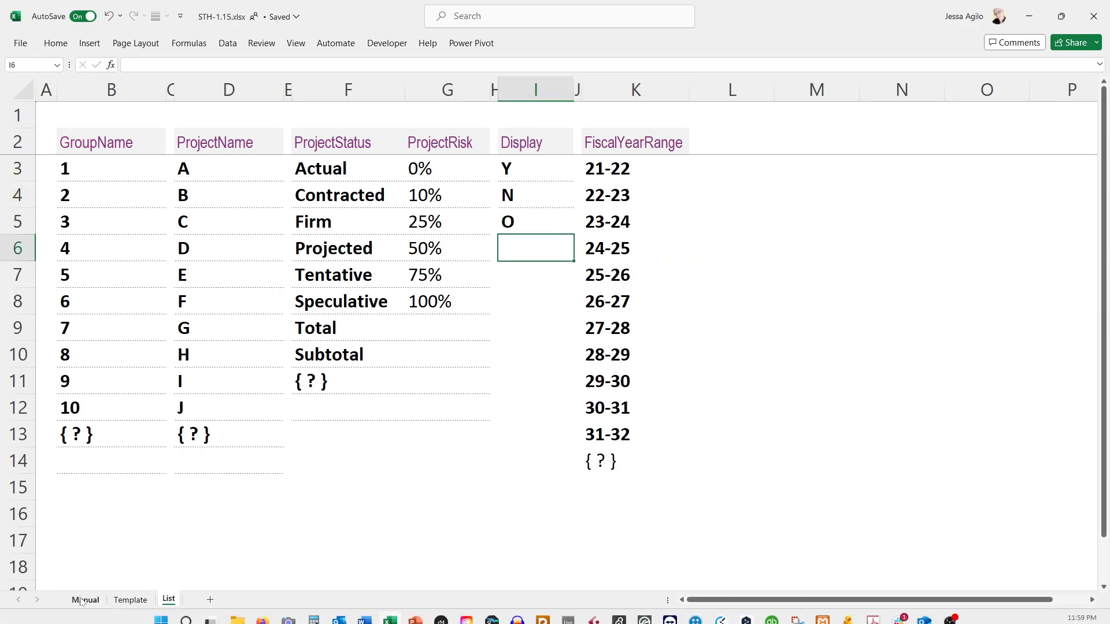
click(131, 600)
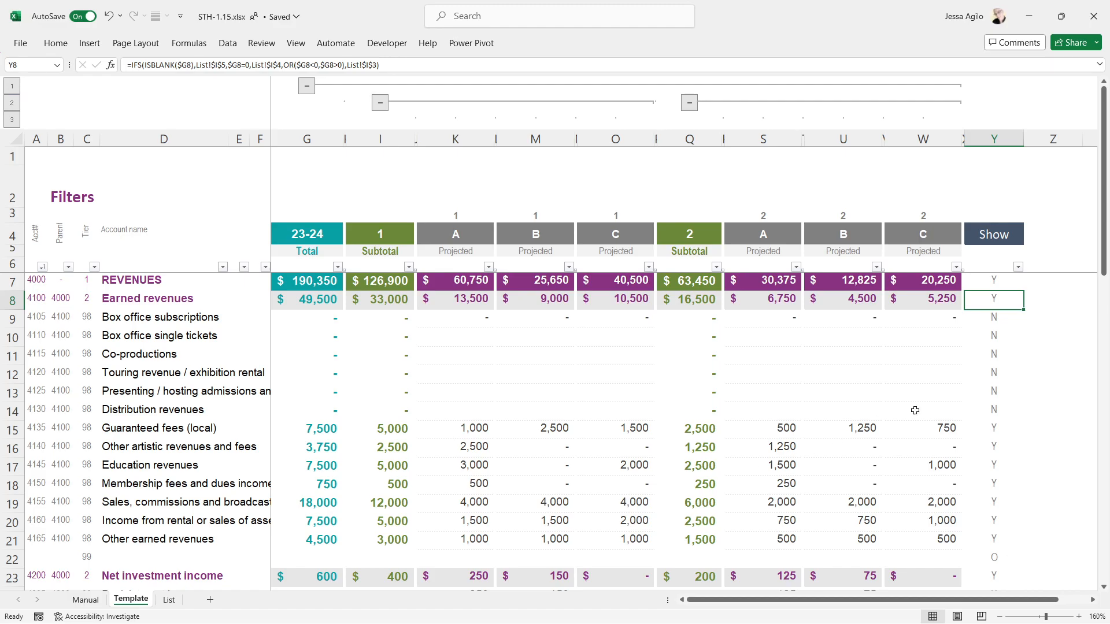